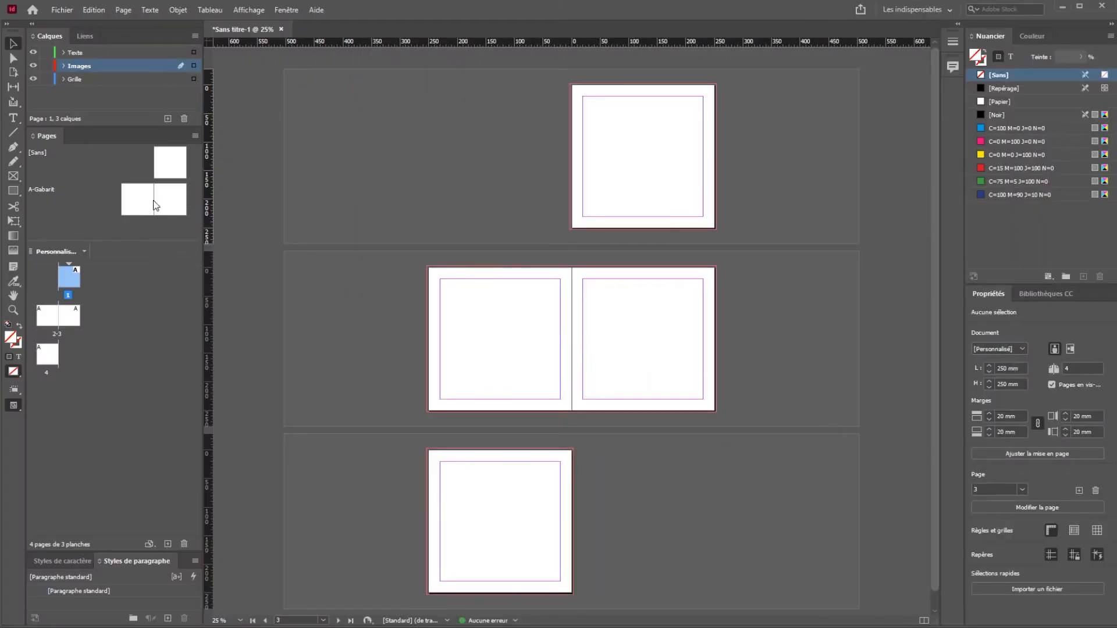
Open the A-Gabarit master spread for editing and make the Grille layer active.
double_click(166, 198)
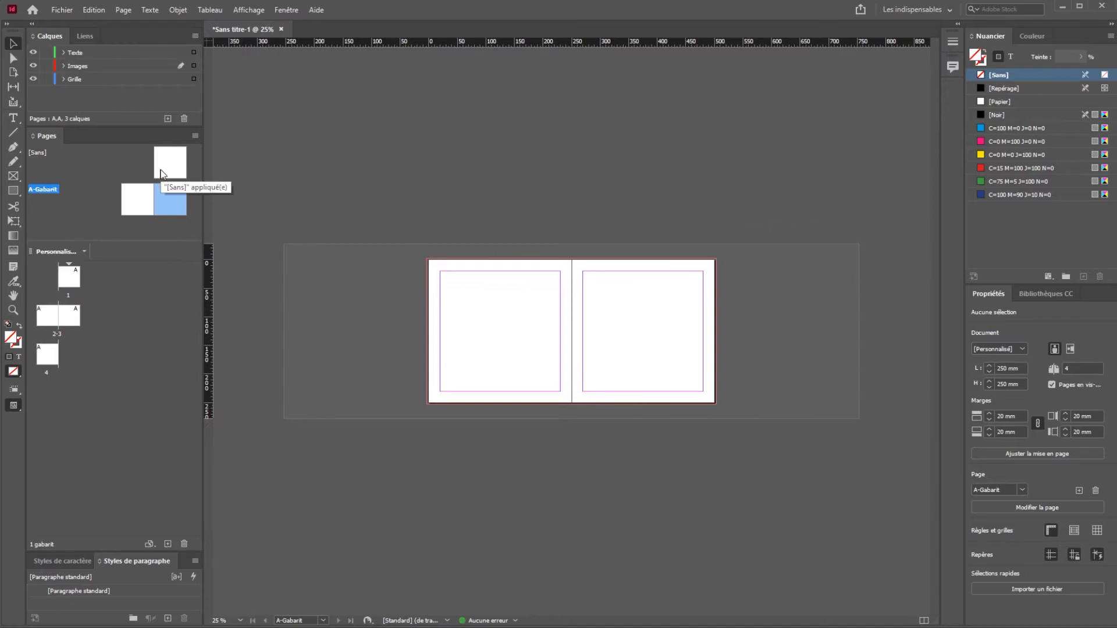
left_click(79, 82)
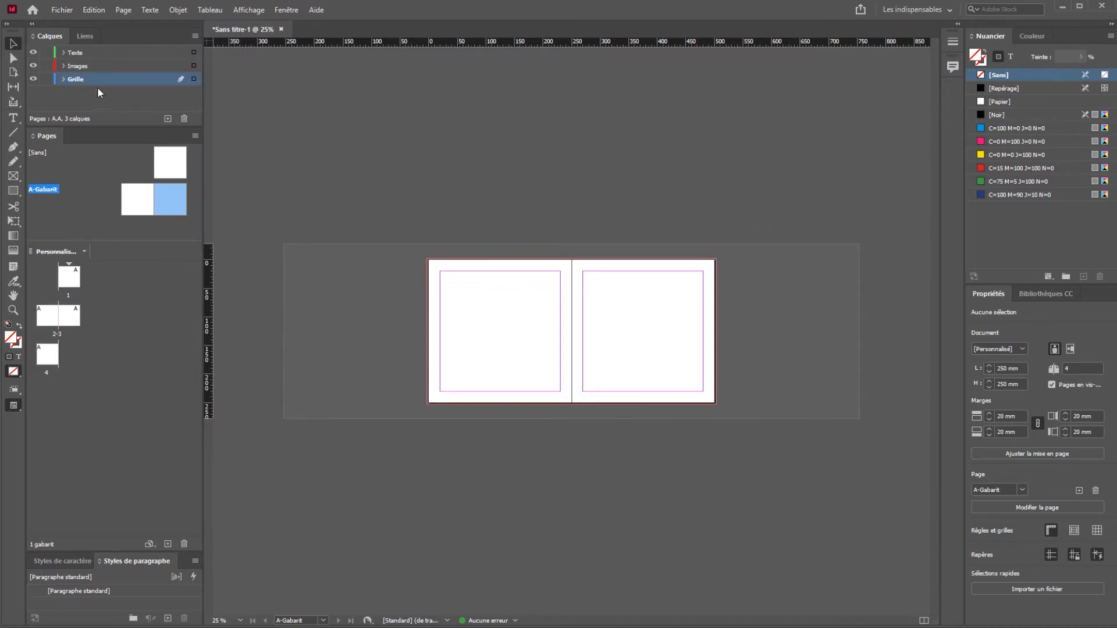
left_click(123, 10)
left_click(175, 65)
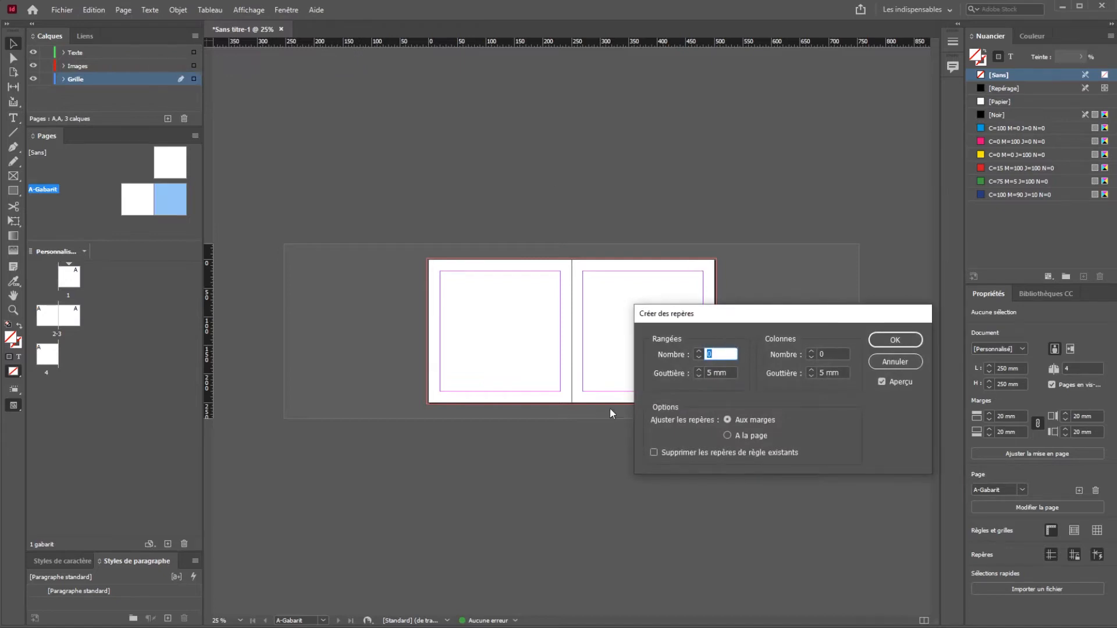
left_click(894, 361)
Enlarge the master spread view to 50% and collapse the Nuancier and Propriétés panels to make room.
key("ctrl+=")
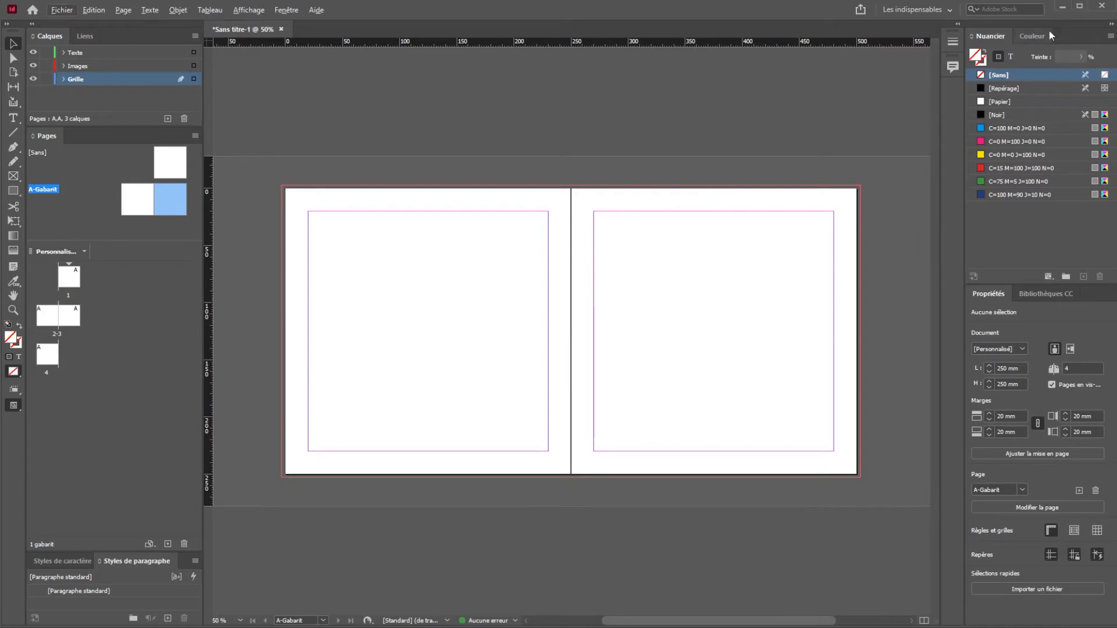
left_click(1107, 23)
scroll(541, 186, "right", 1)
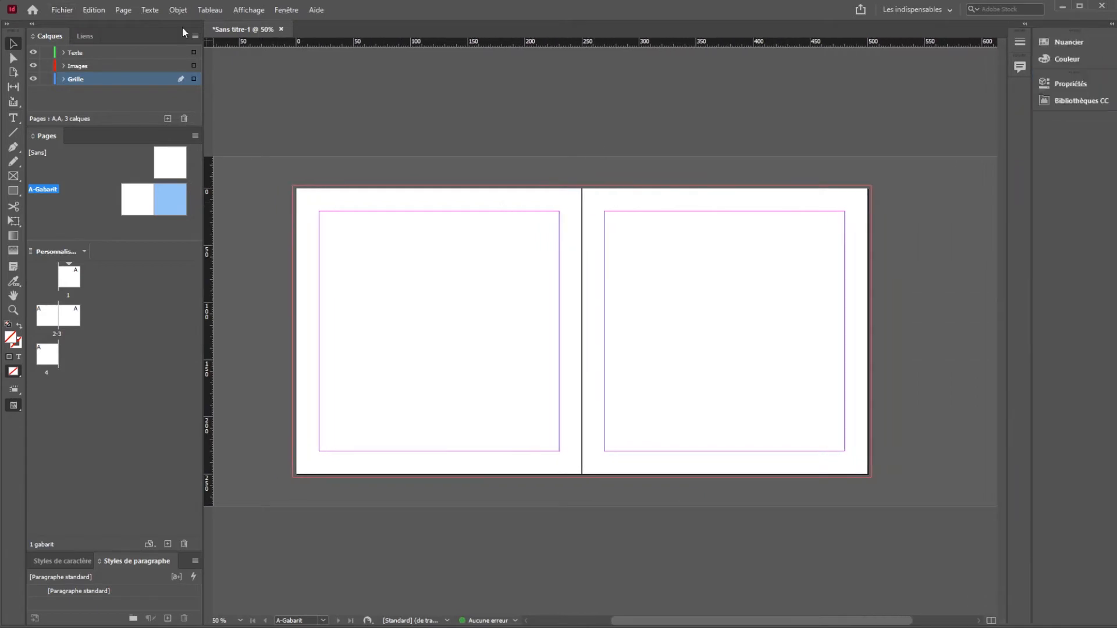
Create a guide grid of 6 rows and 6 columns on the A-Gabarit master spread.
left_click(124, 10)
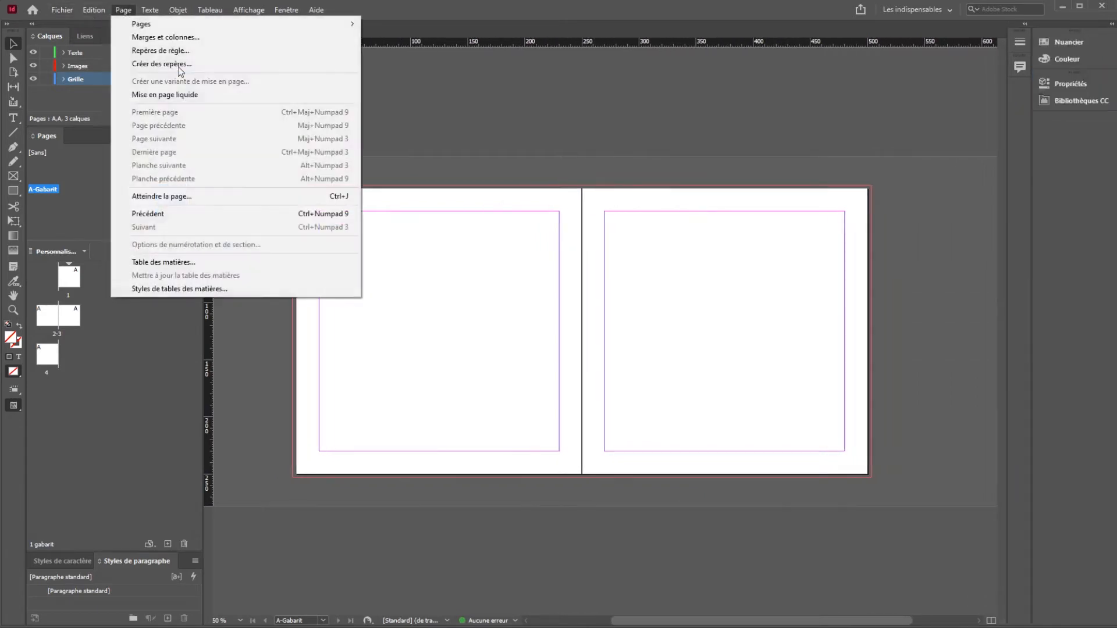
left_click(145, 67)
left_click_drag(727, 318, 571, 221)
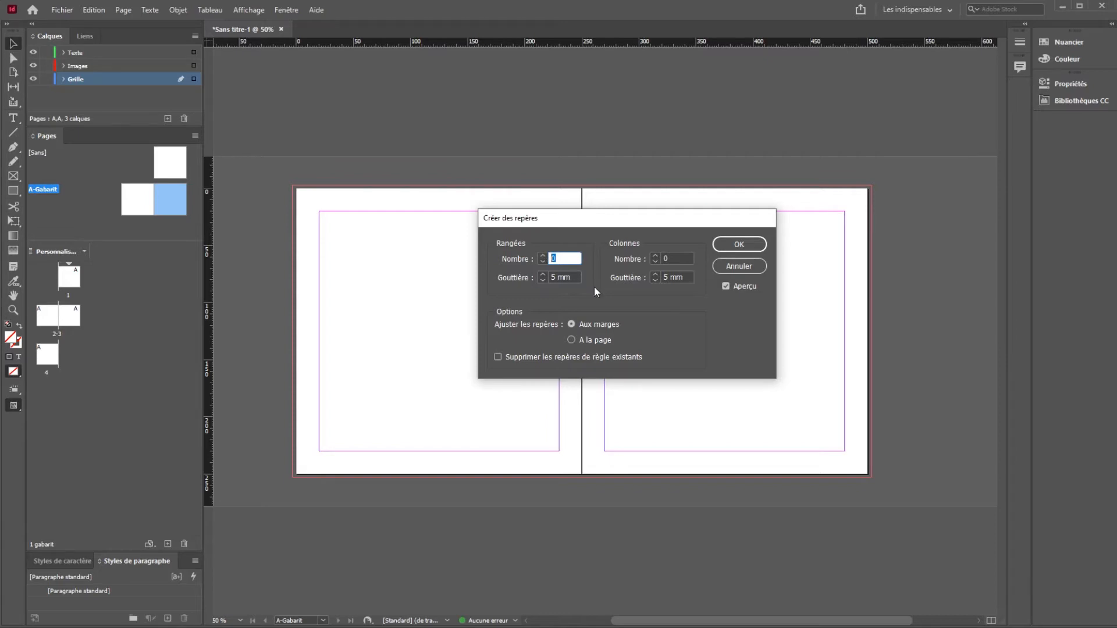
type("6")
key("Tab")
key("Tab")
type("6")
key("Tab")
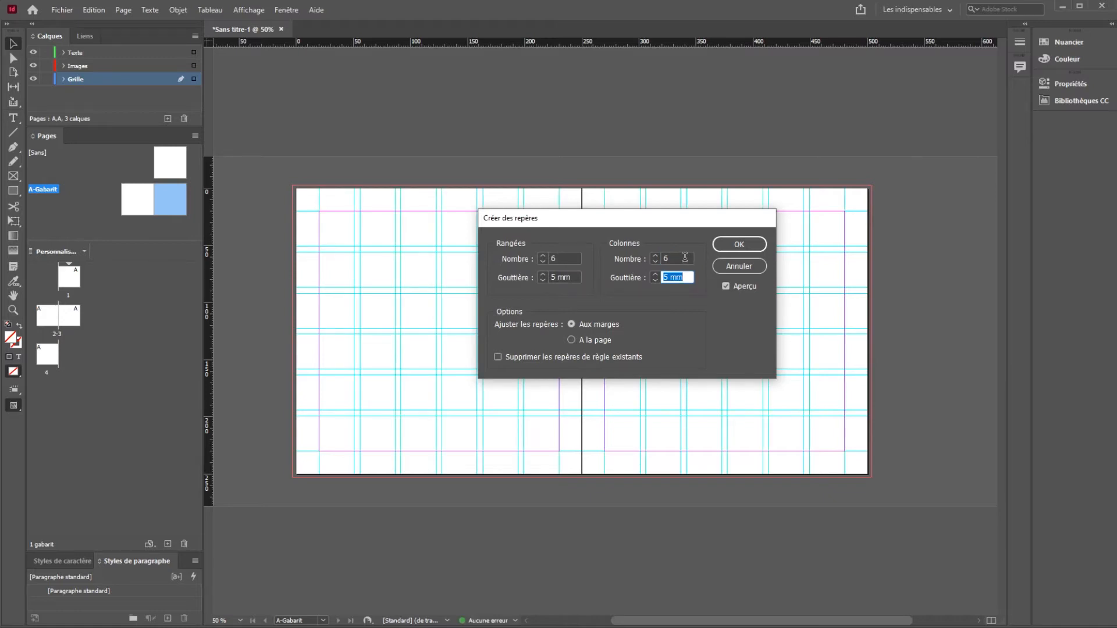
left_click(740, 244)
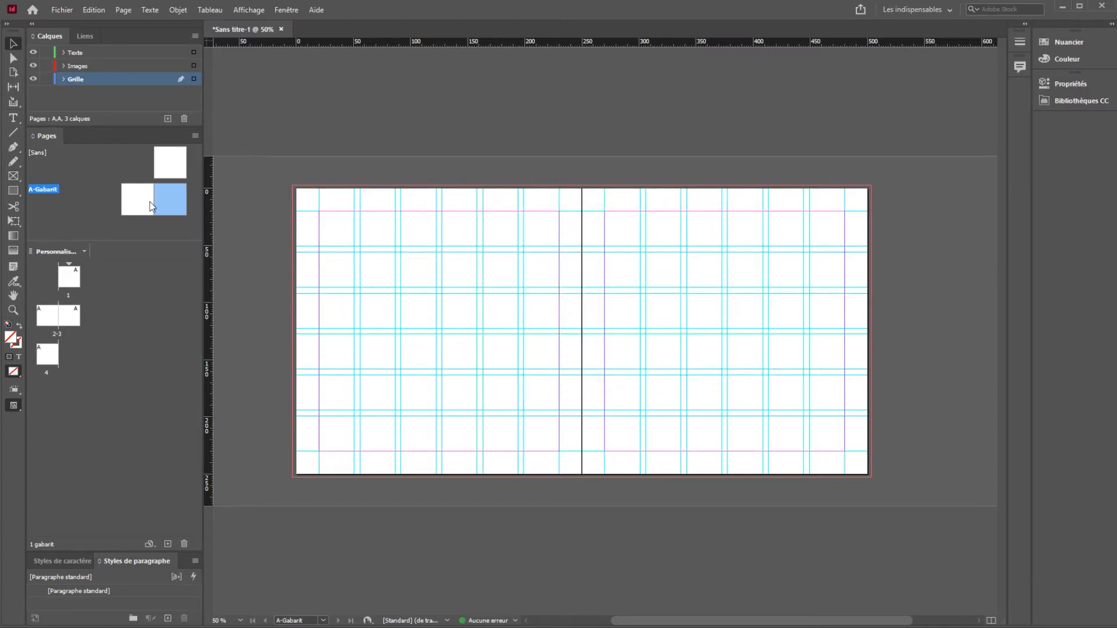
Compare page 1 with the A-Gabarit master spread to check how the guides carry over.
double_click(71, 276)
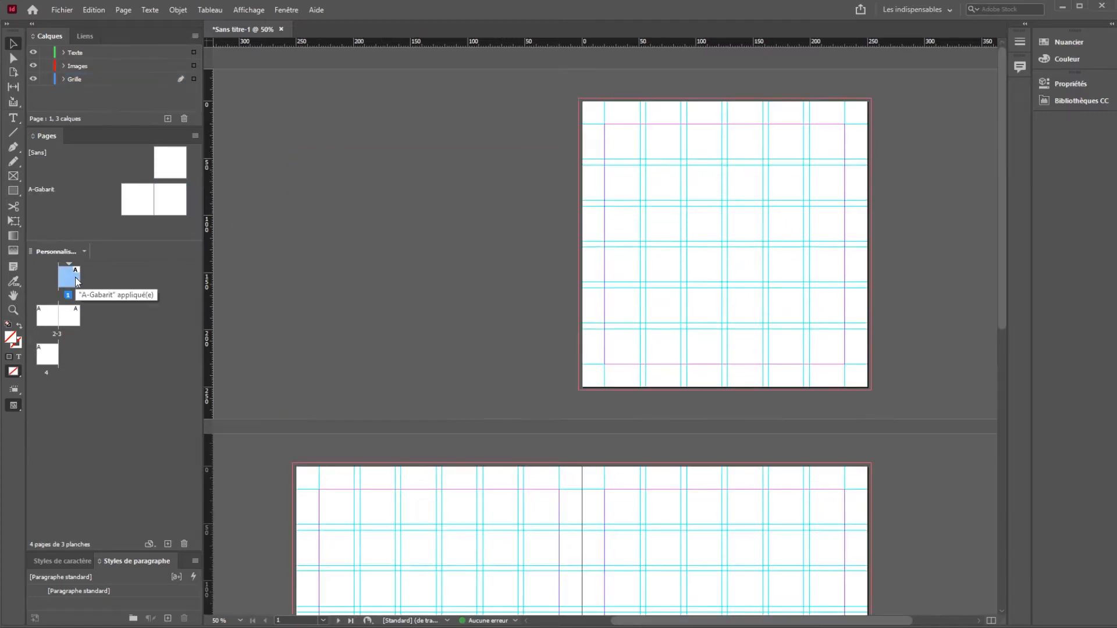
double_click(156, 192)
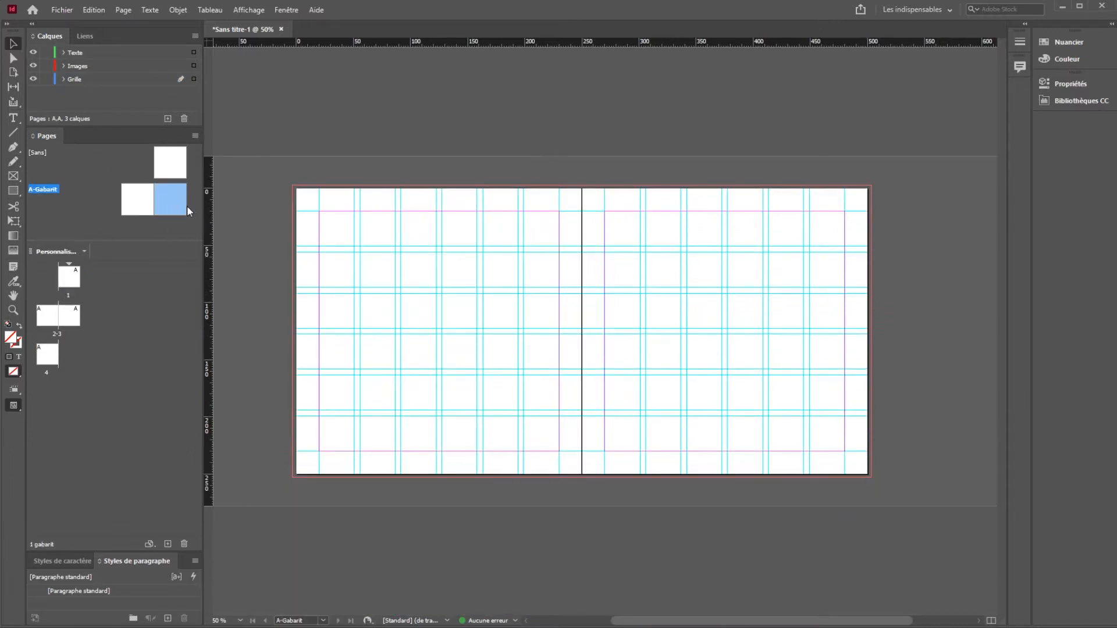
double_click(80, 275)
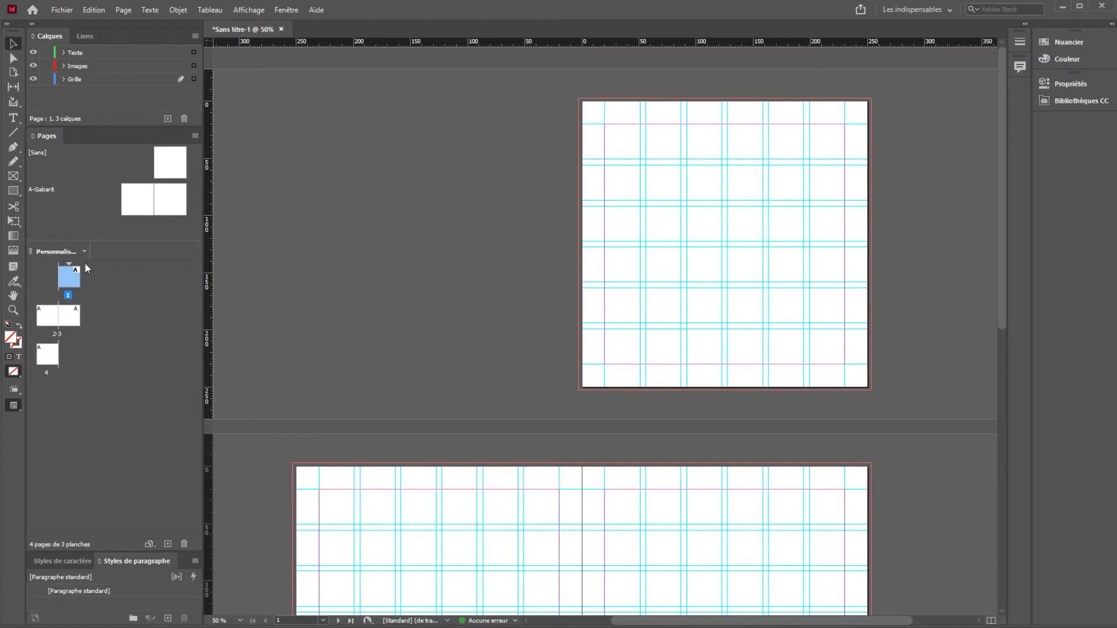
Add three more master spreads to the document and enlarge the masters section of the page list.
left_click(166, 203)
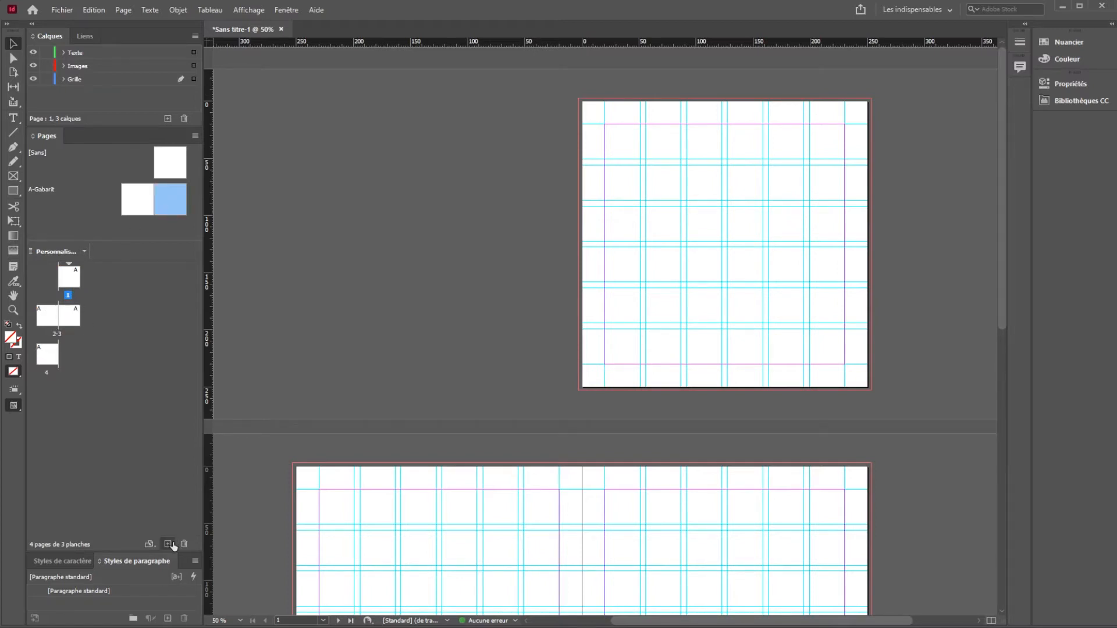
left_click(167, 544)
left_click(105, 200)
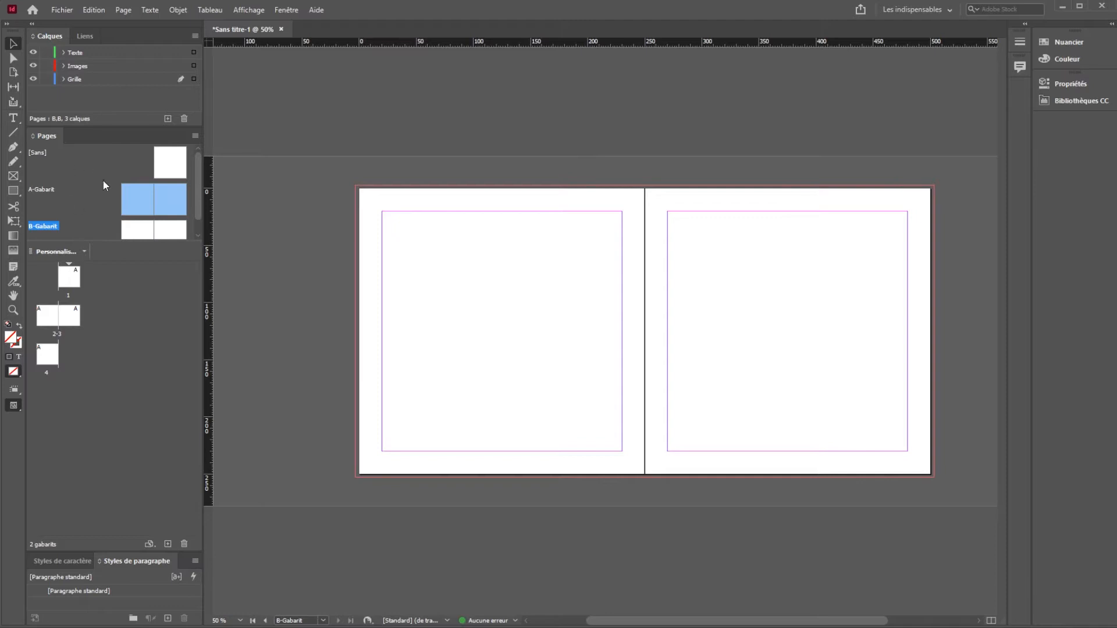
scroll(81, 190, "down", 1)
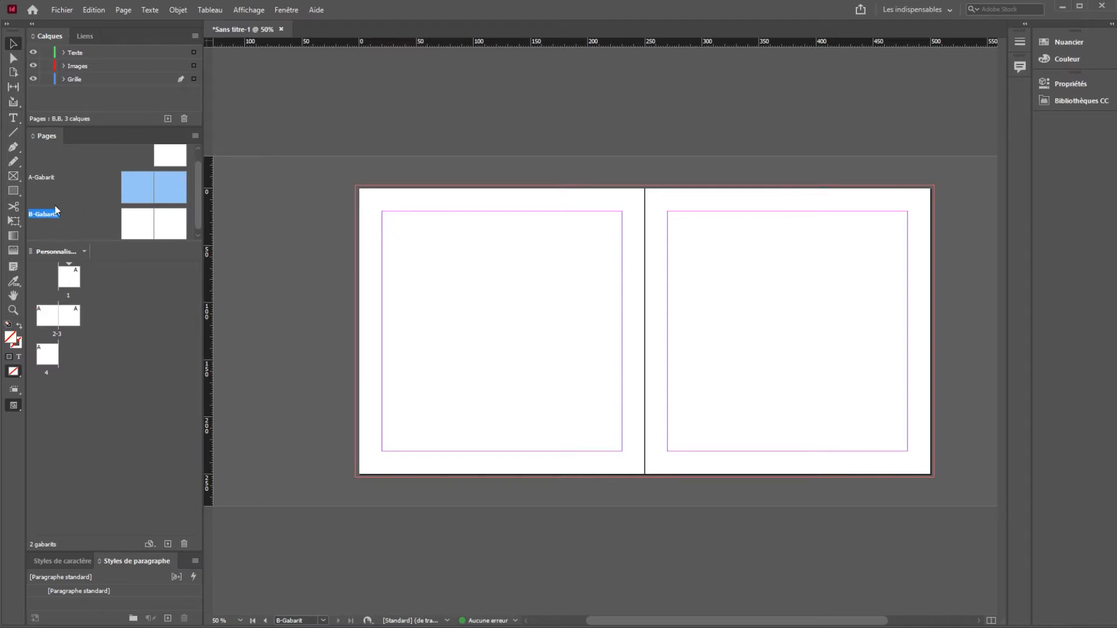
left_click(168, 227)
left_click(167, 544)
left_click(168, 544)
scroll(149, 219, "down", 3)
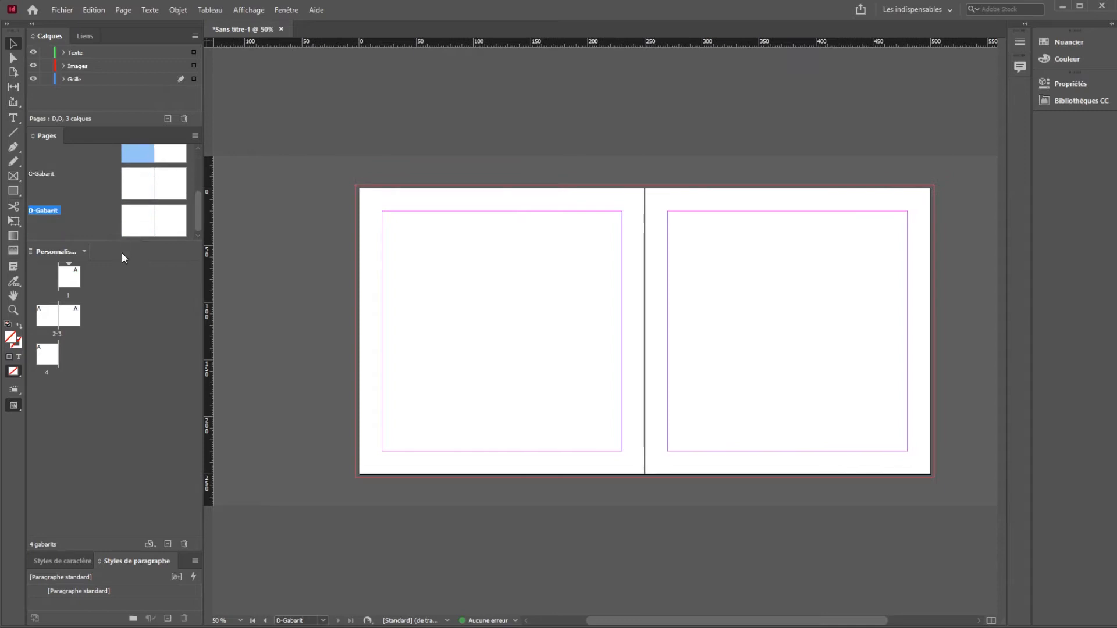
left_click_drag(123, 243, 125, 344)
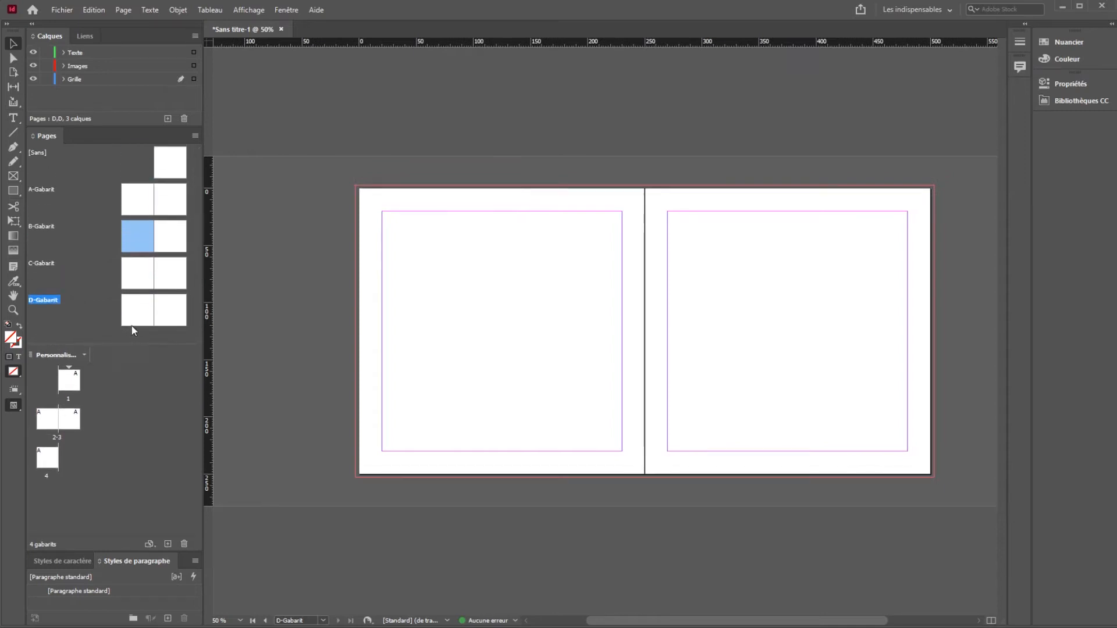
Create a guide grid of 6 rows and 6 columns on the B-Gabarit master spread, on the Grille layer.
double_click(164, 204)
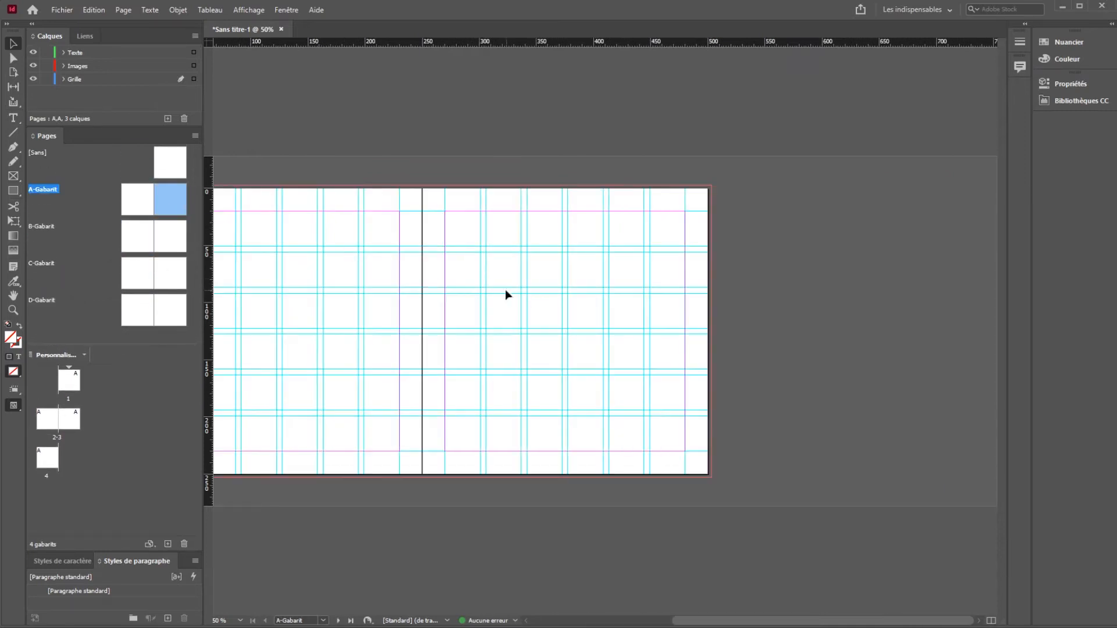
double_click(180, 241)
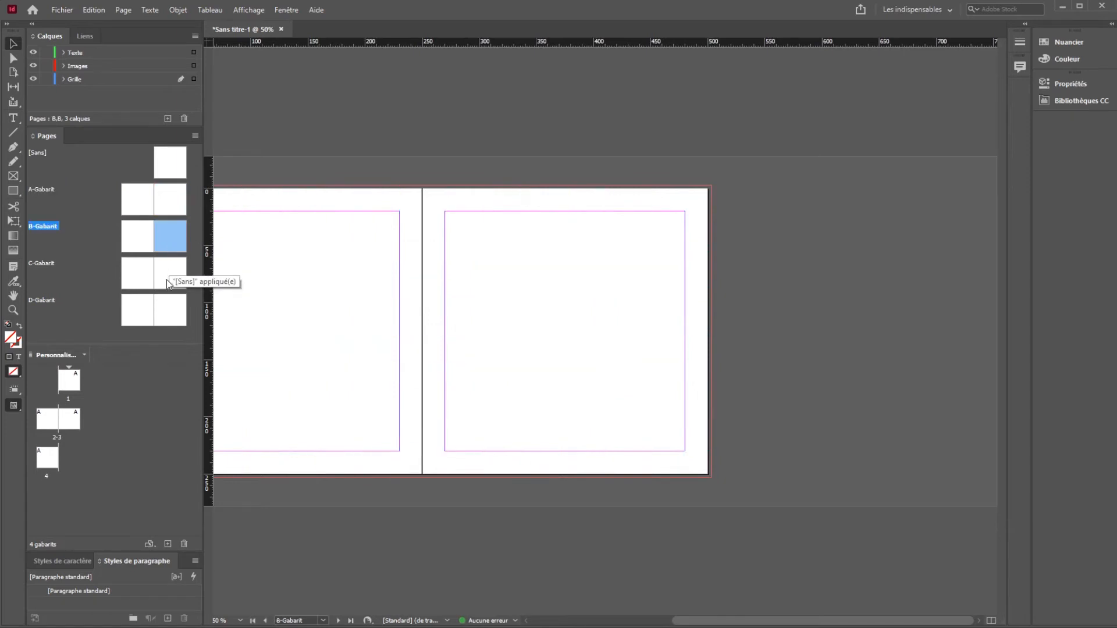
left_click(80, 80)
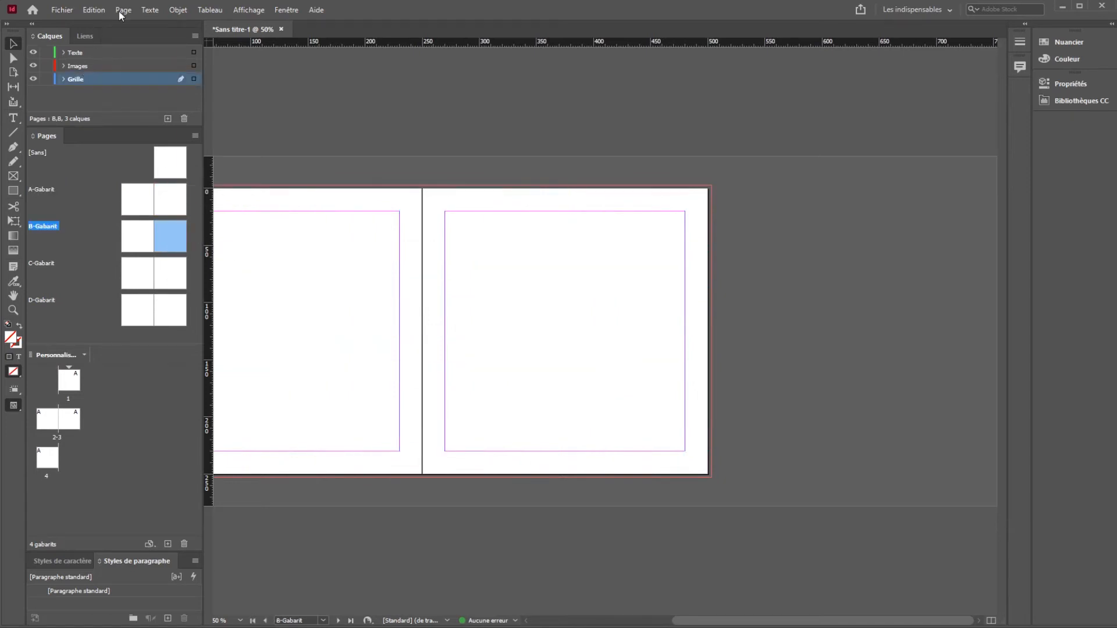
left_click(96, 9)
mouse_move(123, 10)
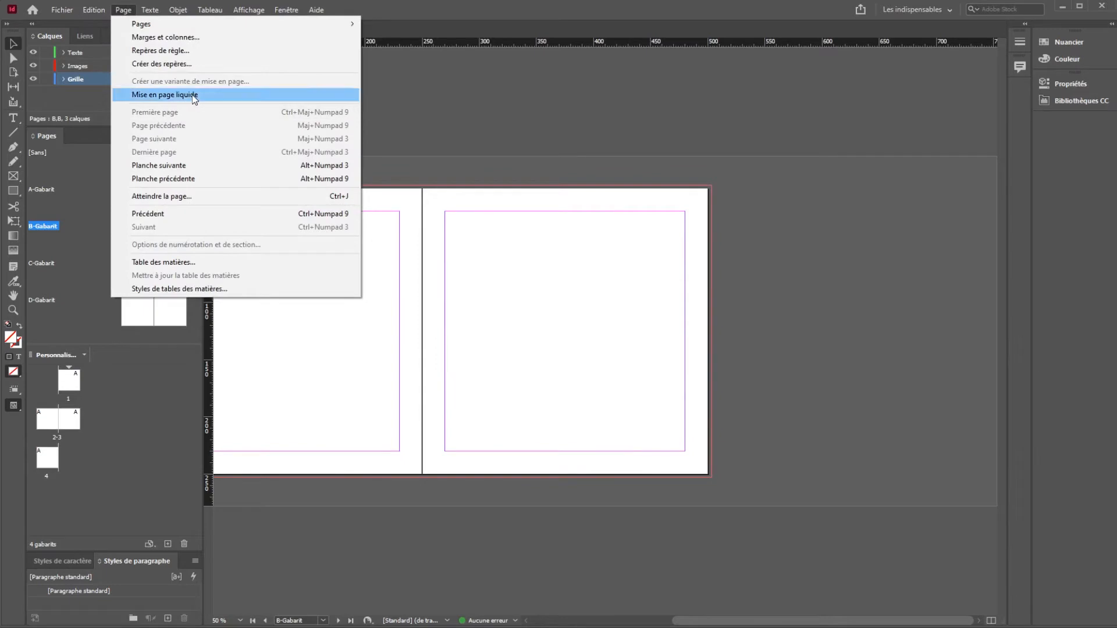
left_click(168, 63)
type("6")
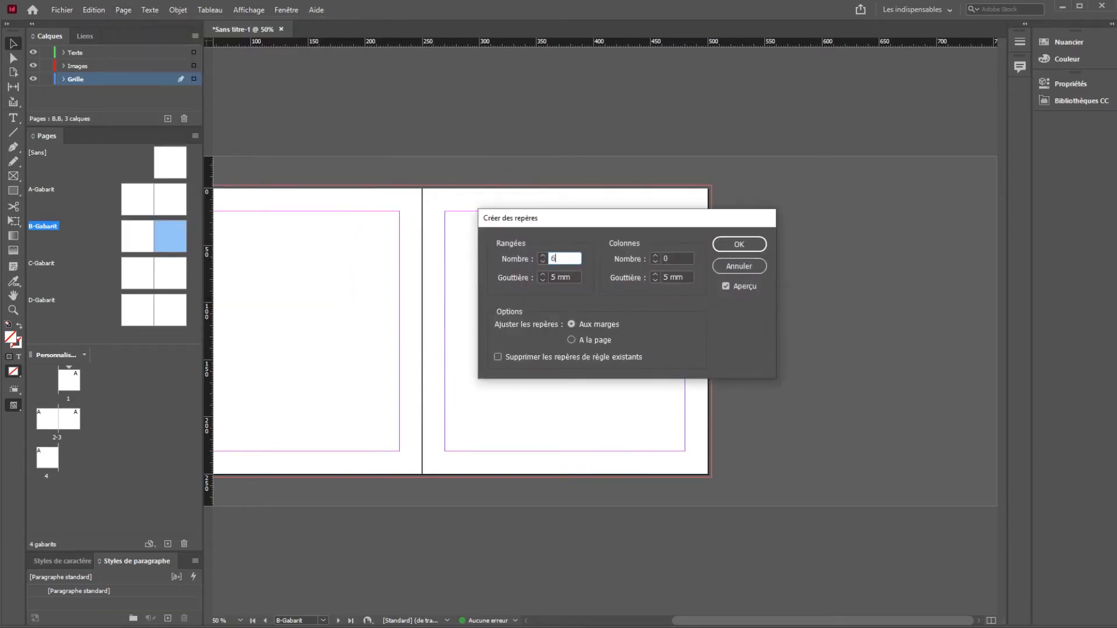
key("Tab")
key("Return")
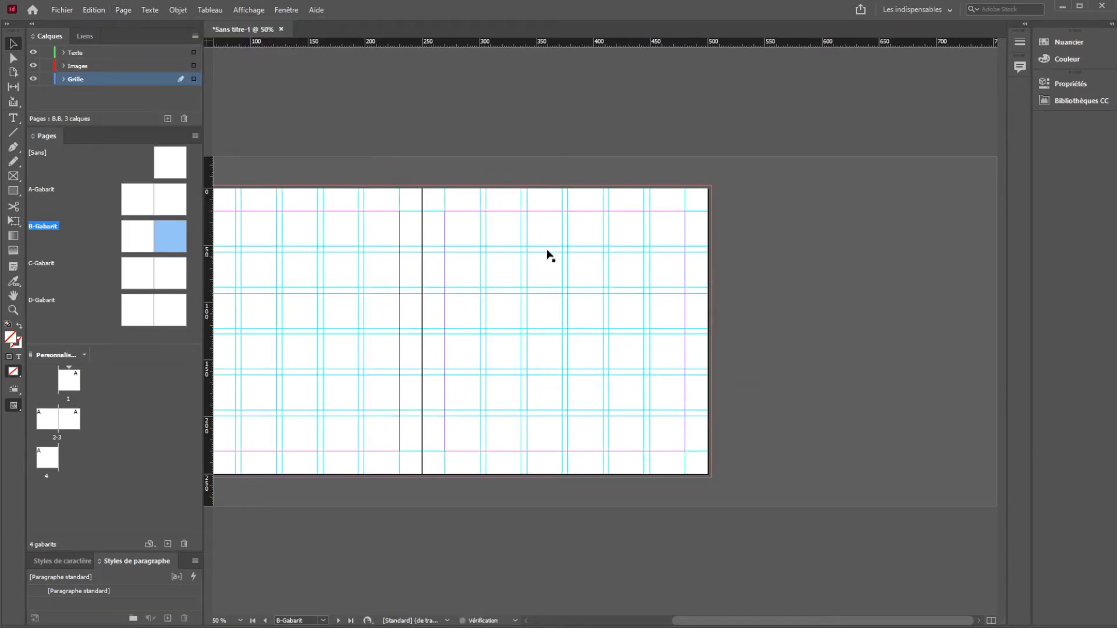
Create a guide grid of 6 rows and 6 columns on the C-Gabarit master spread, on the Grille layer.
double_click(165, 274)
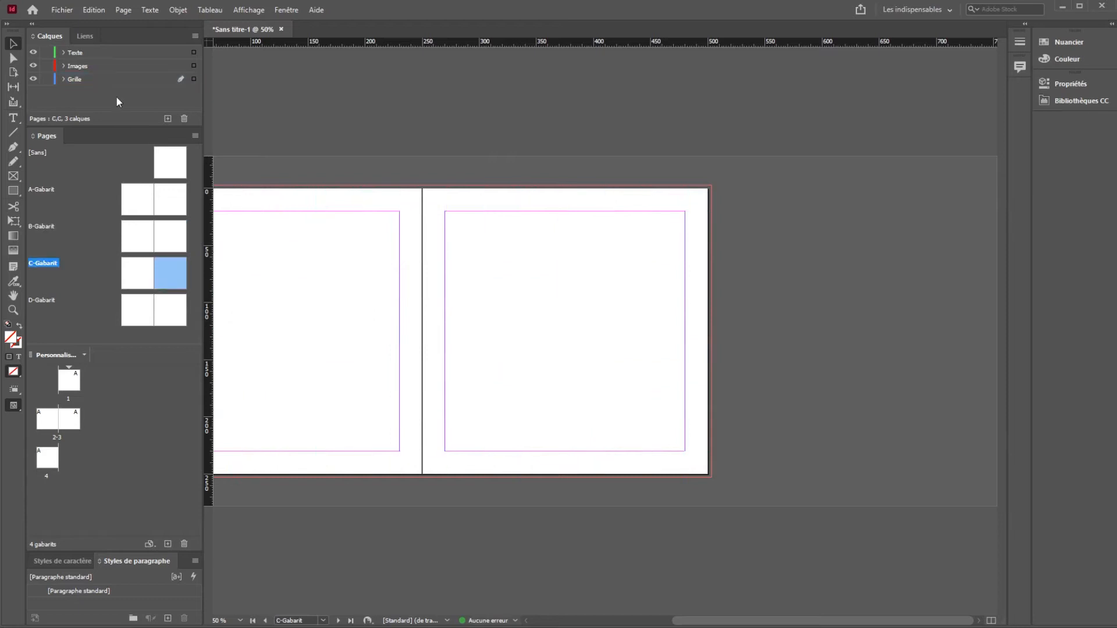
left_click(77, 84)
left_click(123, 10)
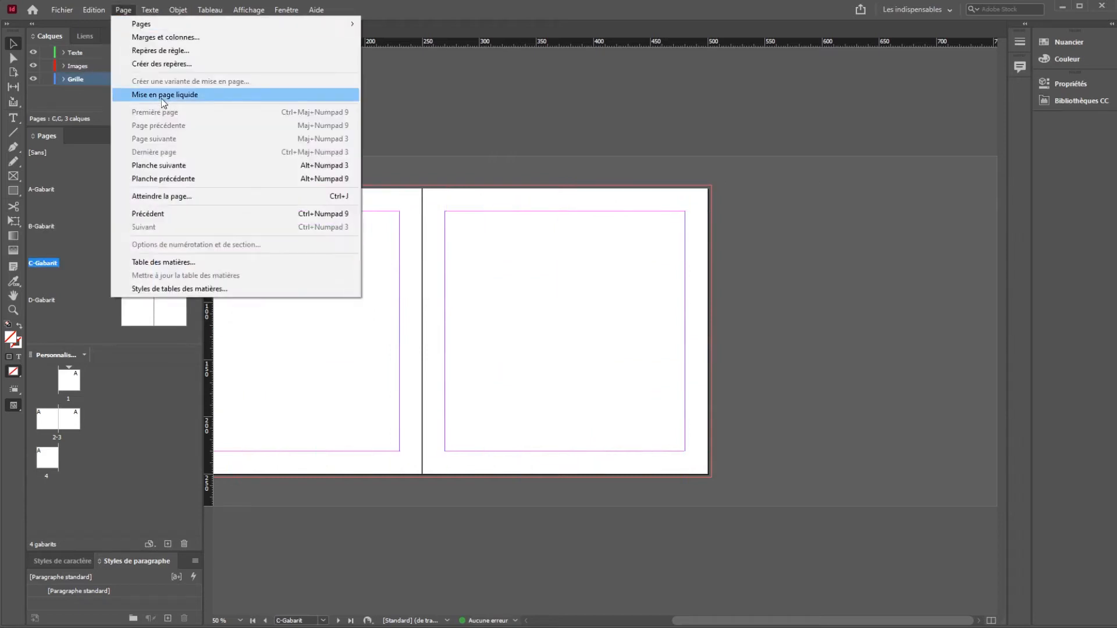
left_click(165, 64)
type("6")
key("Tab")
key("Tab")
type("6")
key("Return")
Create a guide grid of 6 rows and 6 columns on the D-Gabarit master spread.
double_click(161, 317)
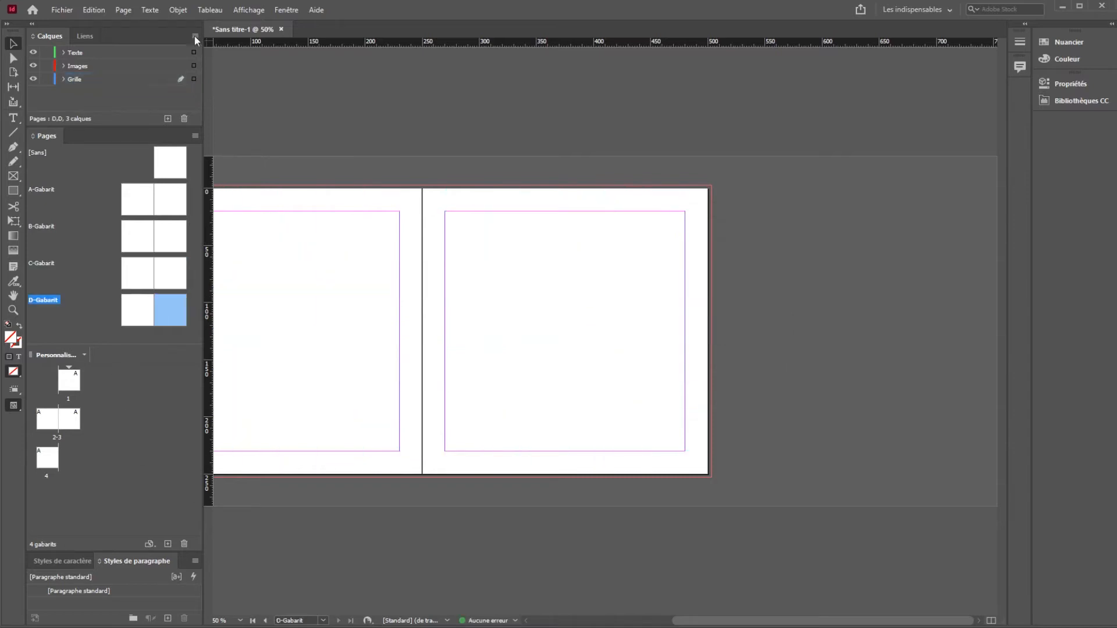
left_click(123, 10)
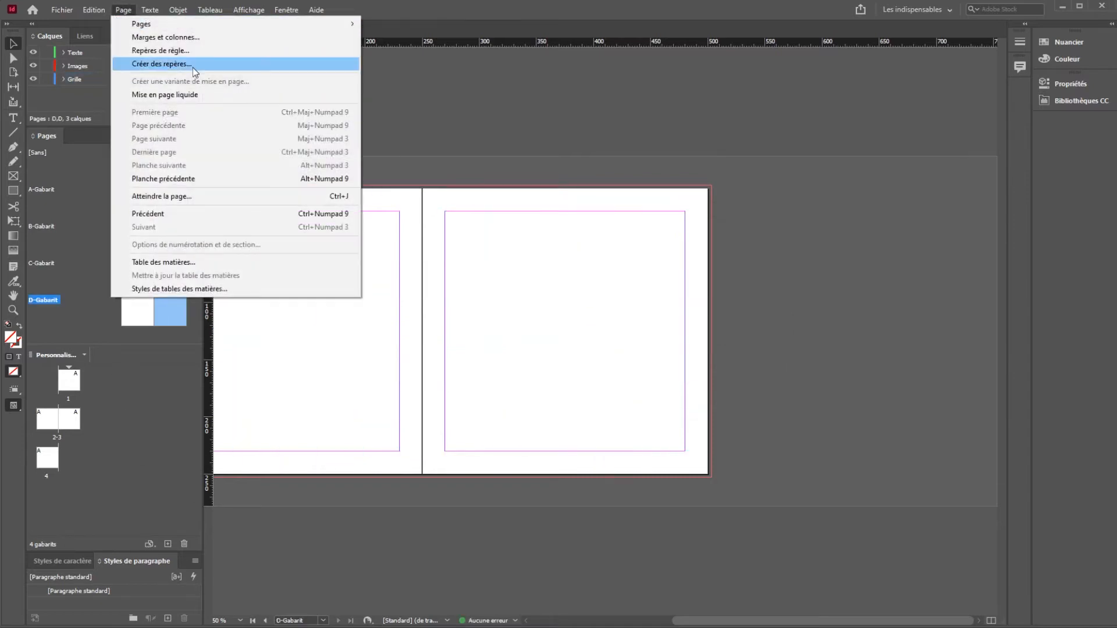
left_click(165, 64)
type("6")
key("Tab")
key("Tab")
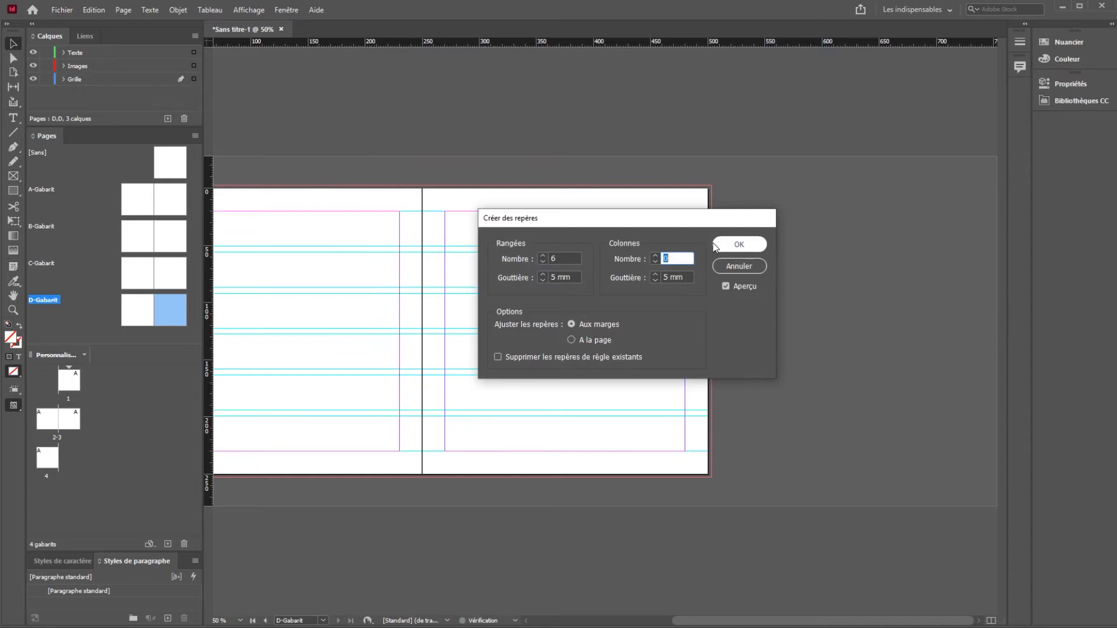
type("6")
key("Return")
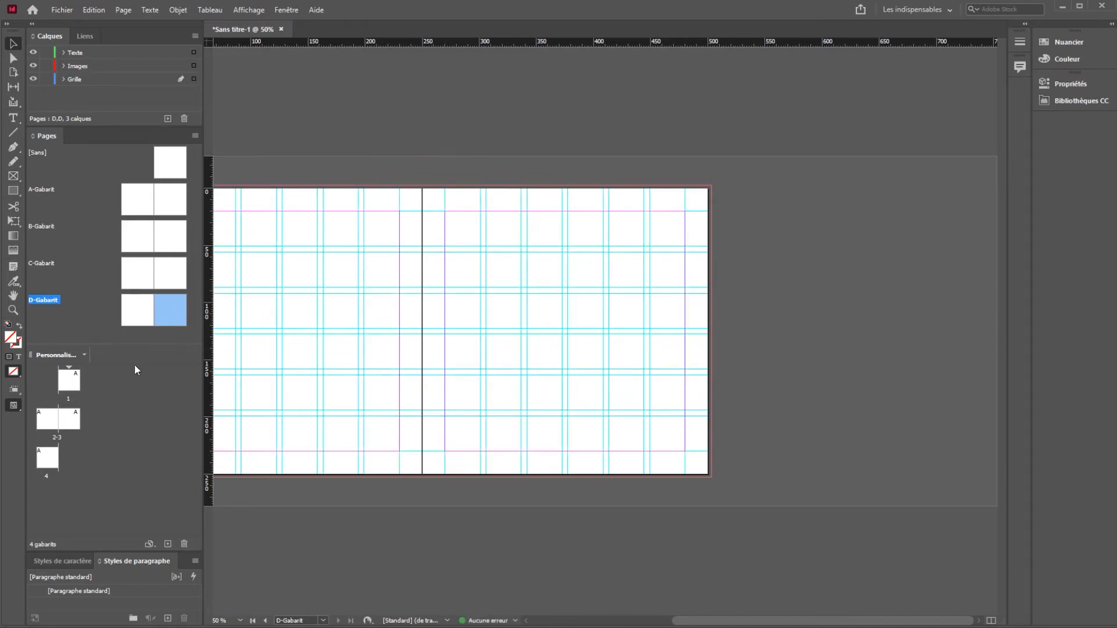
Apply master B-Gabarit to page 2, C-Gabarit to page 3 and D-Gabarit to page 4.
left_click_drag(140, 344, 140, 349)
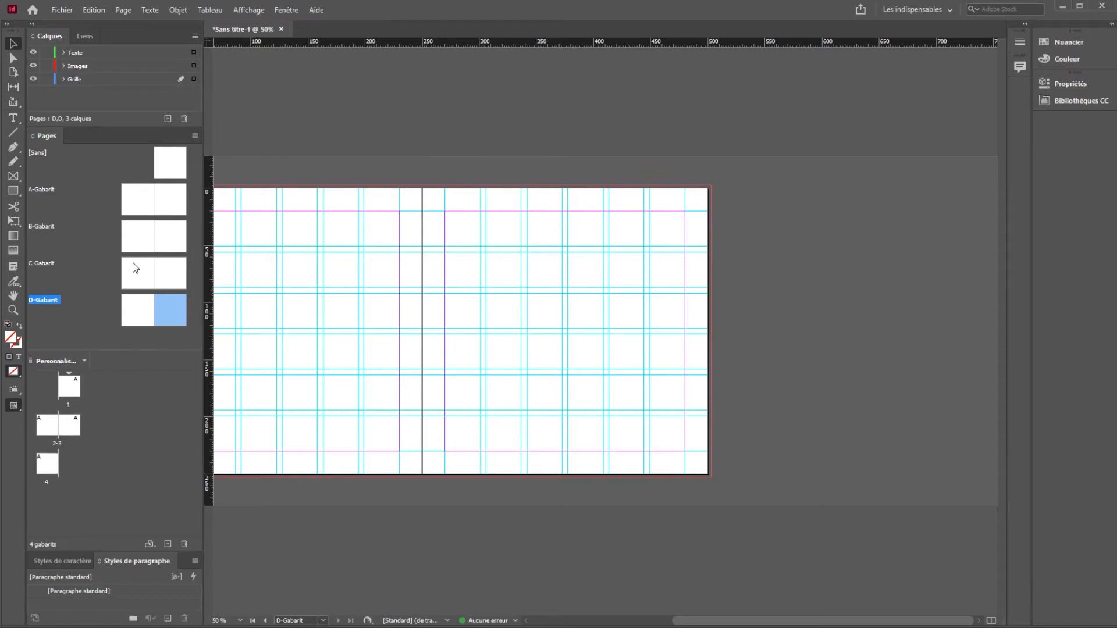
left_click(70, 386)
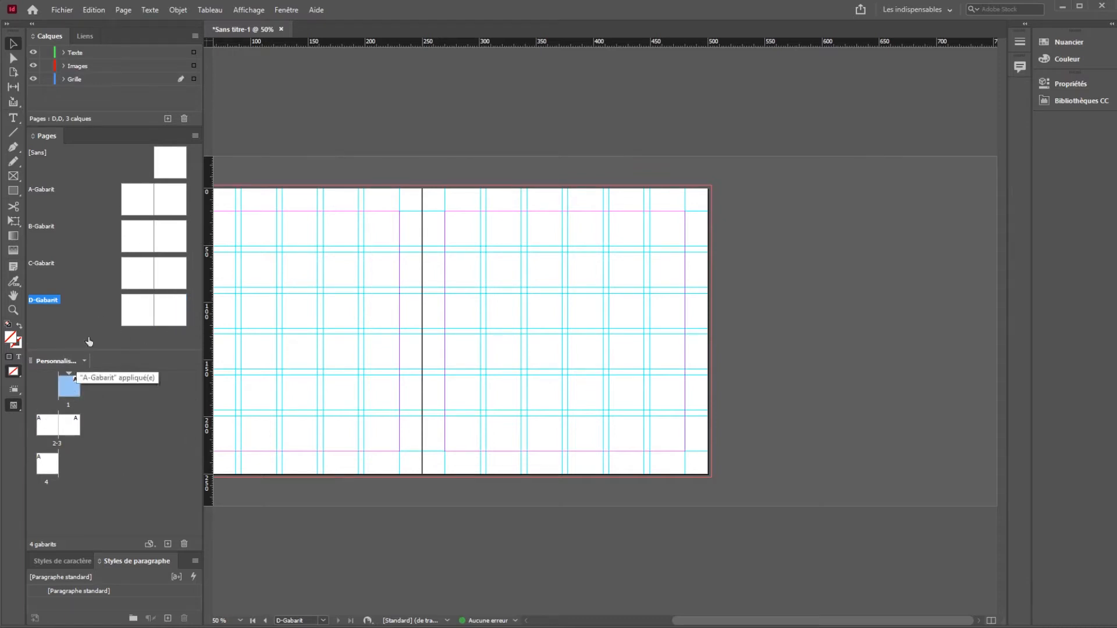
left_click_drag(137, 236, 49, 425)
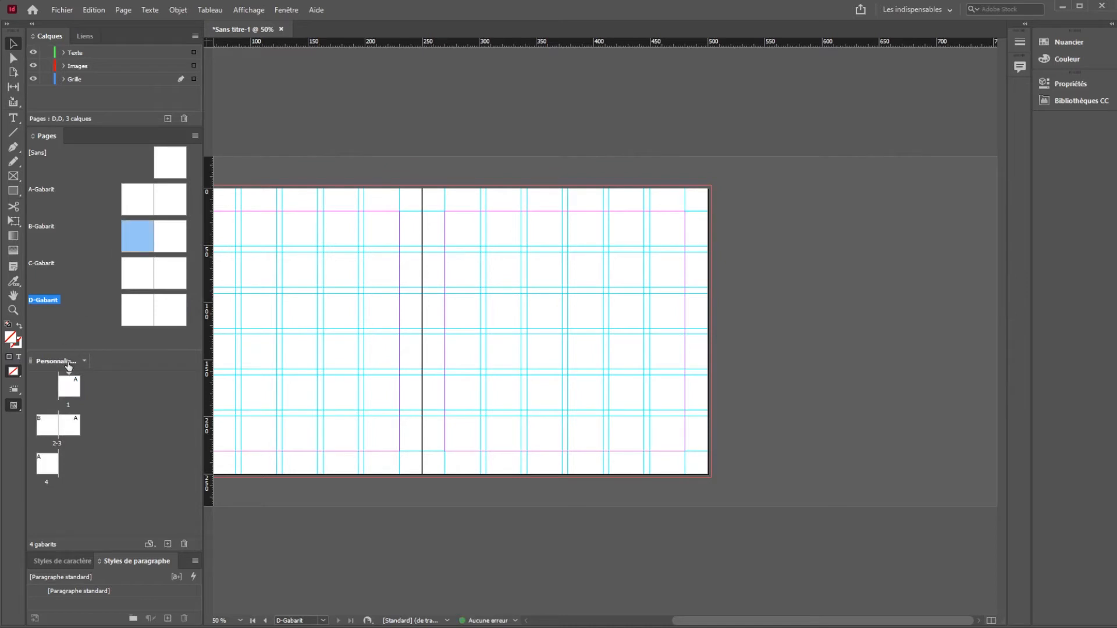
left_click_drag(140, 234, 51, 427)
left_click_drag(171, 278, 73, 425)
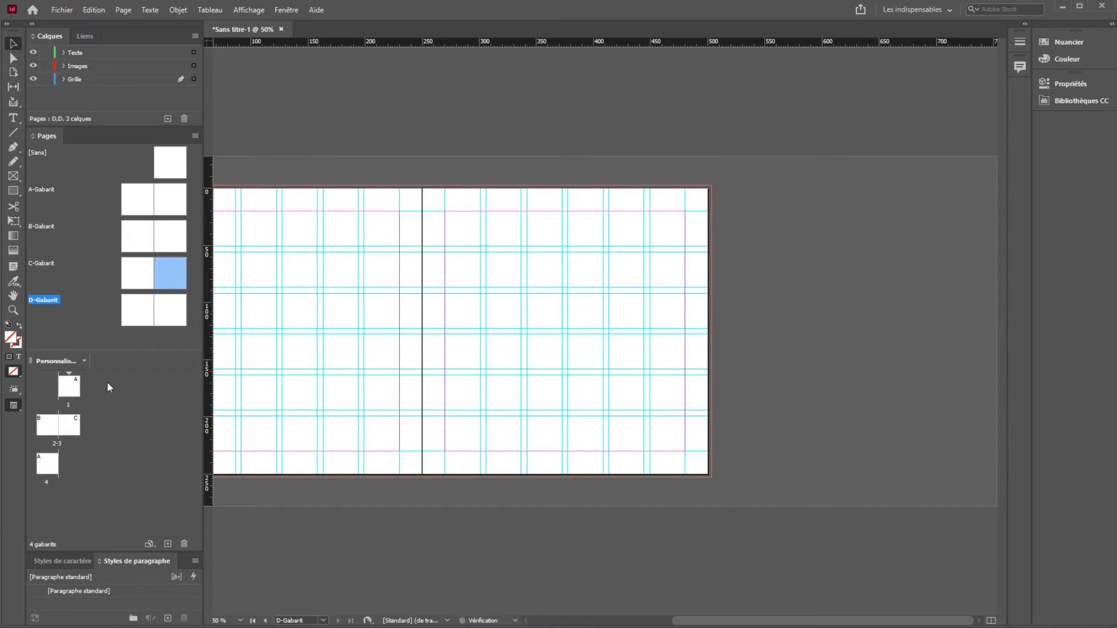
left_click_drag(139, 308, 52, 467)
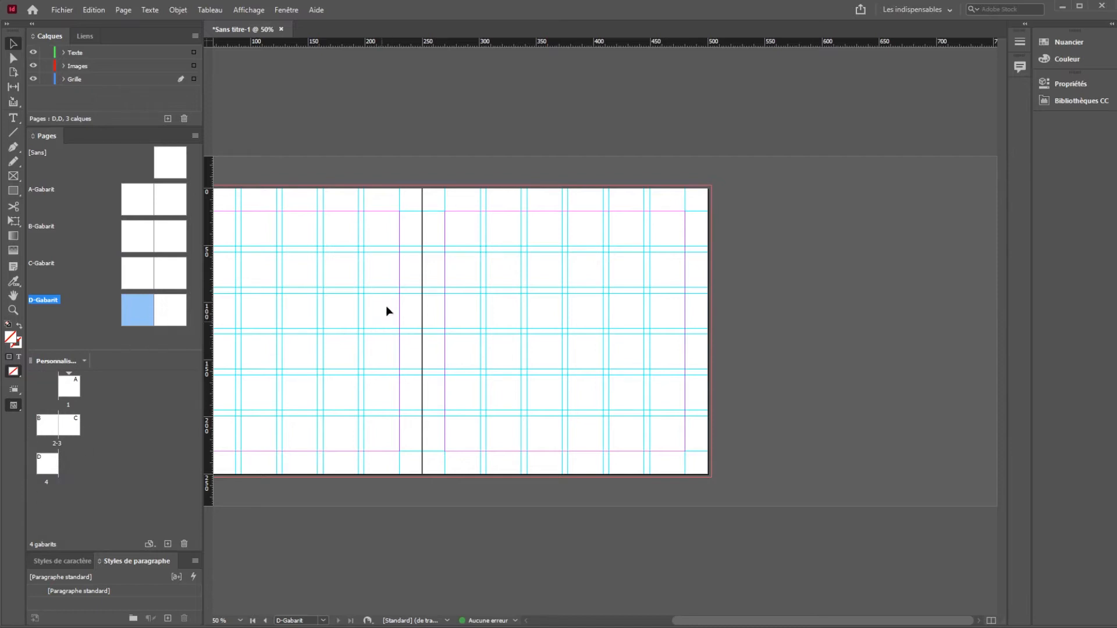
left_click_drag(371, 266, 496, 314)
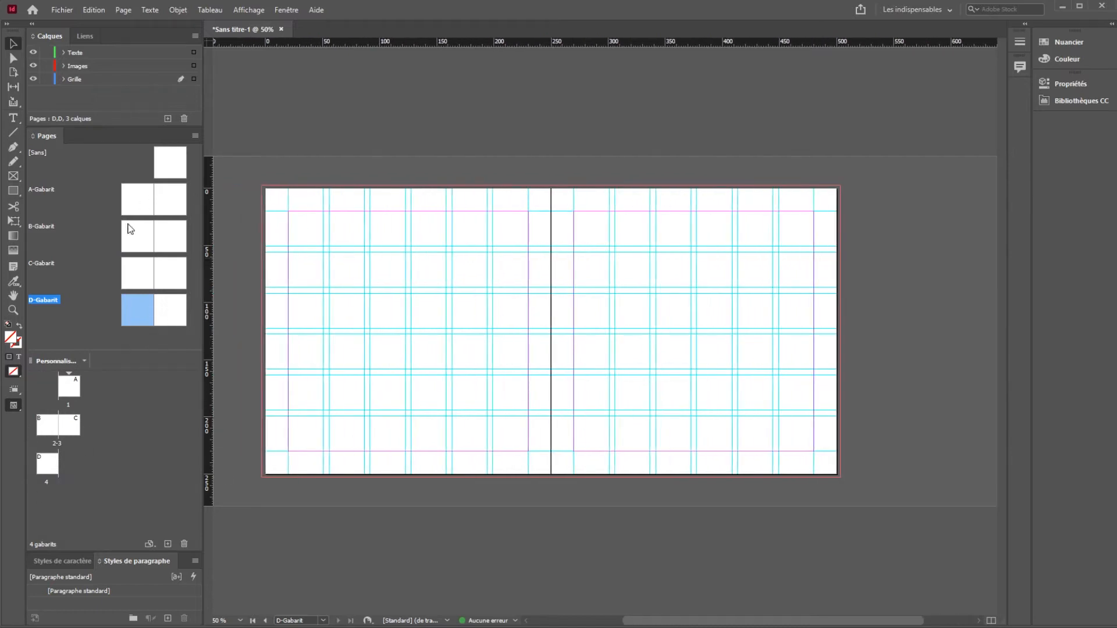
Open the A-Gabarit master spread, lock the Grille layer and make the Images layer active.
double_click(165, 188)
left_click(47, 78)
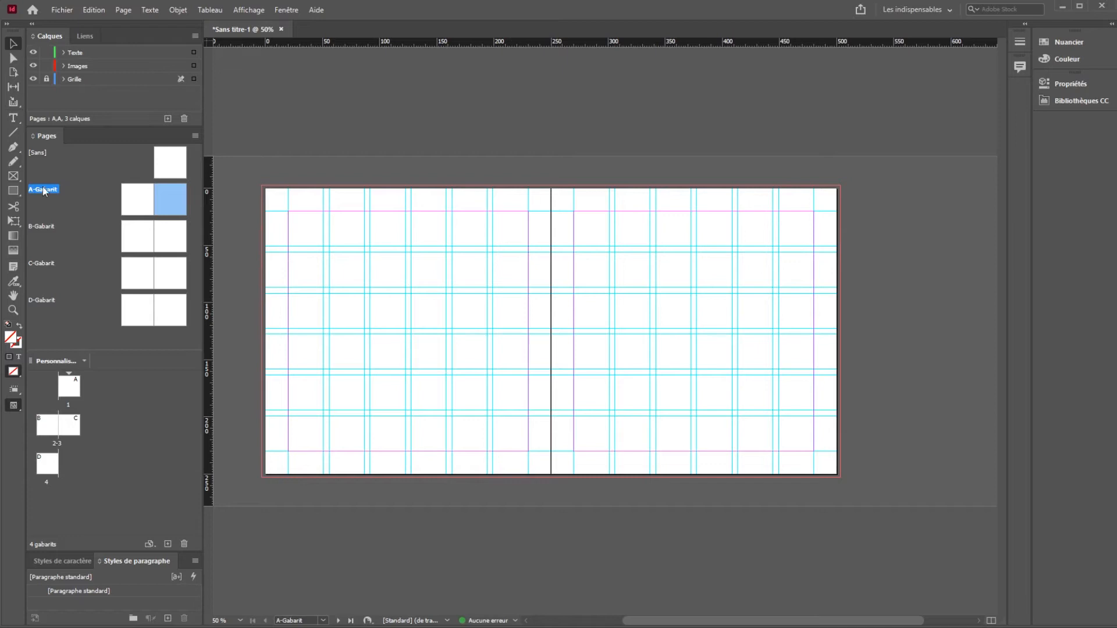
left_click(11, 183)
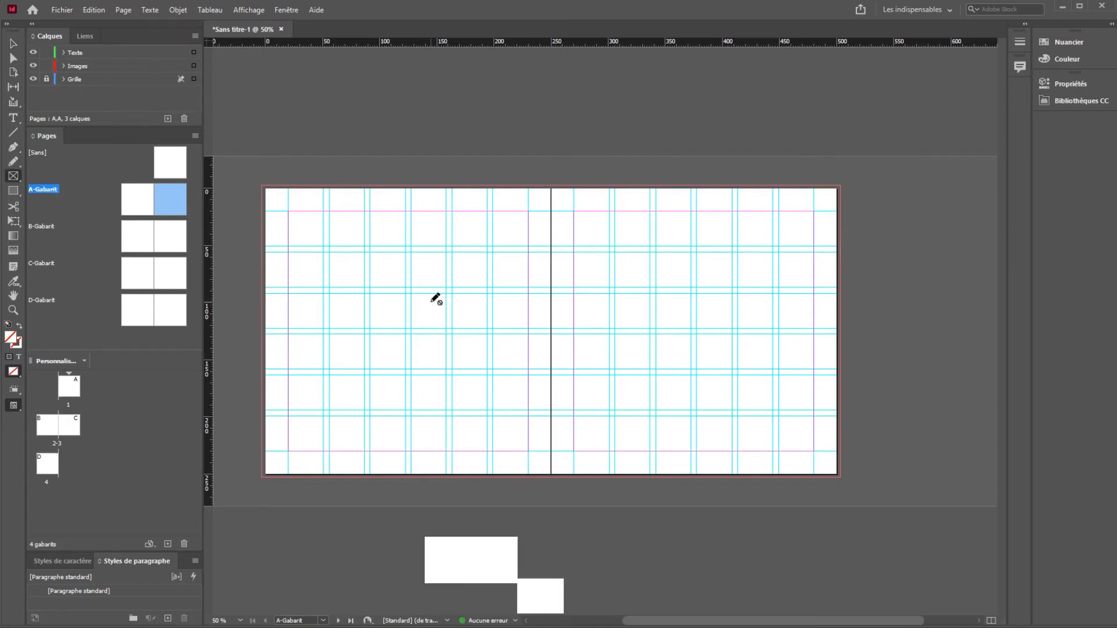
left_click(75, 66)
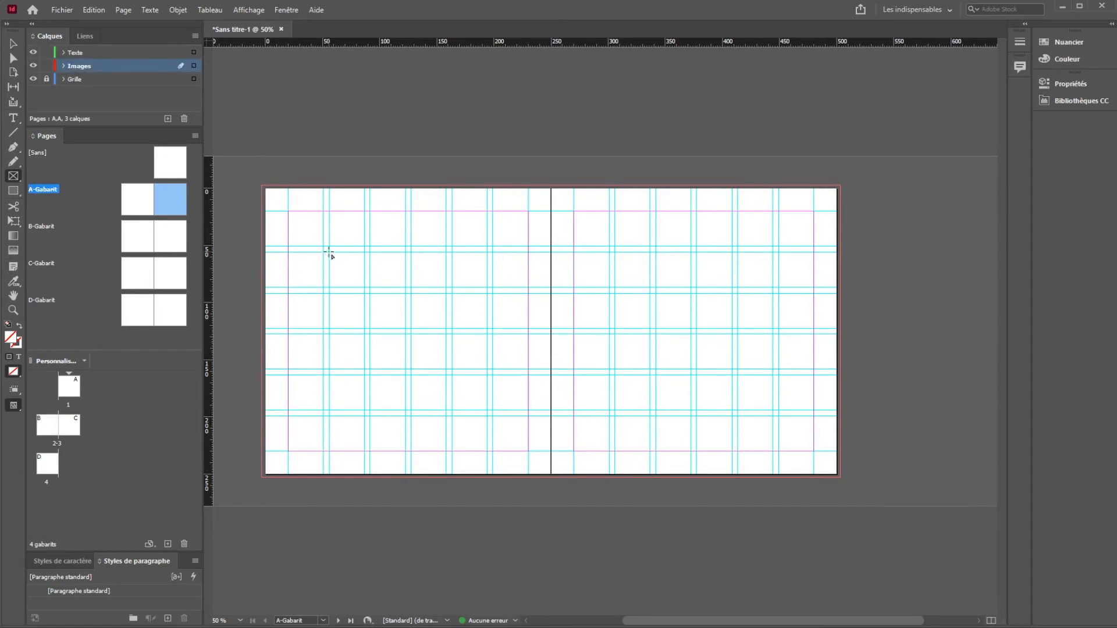
Draw an empty image frame on A-Gabarit's left page, covering the central four by four grid modules.
scroll(329, 254, "up", 1)
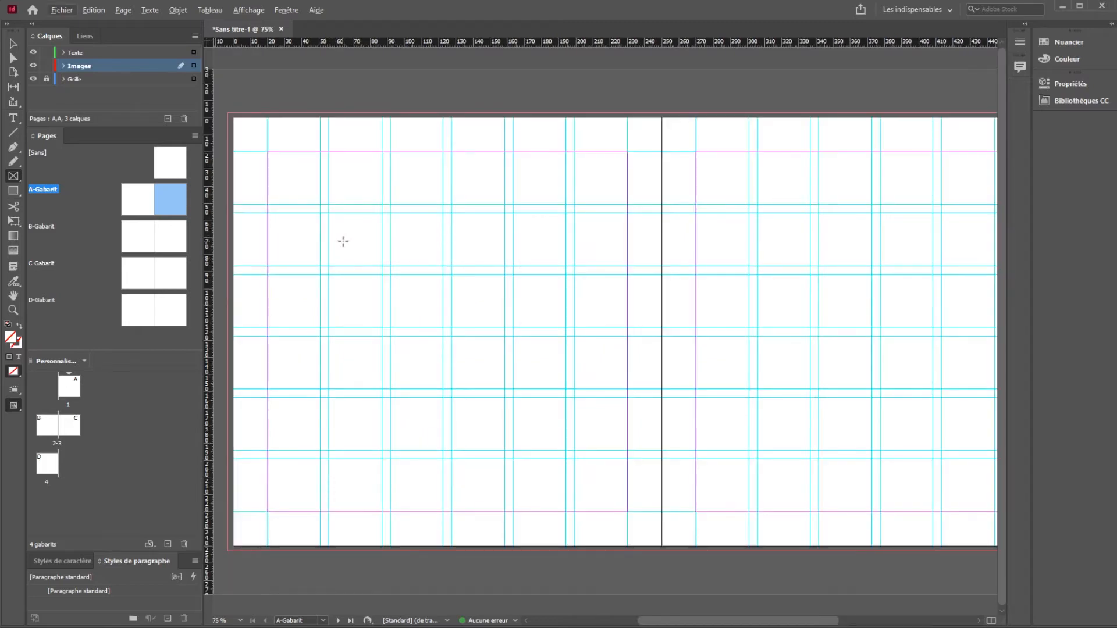
left_click_drag(328, 213, 444, 327)
key("v")
left_click_drag(444, 327, 563, 451)
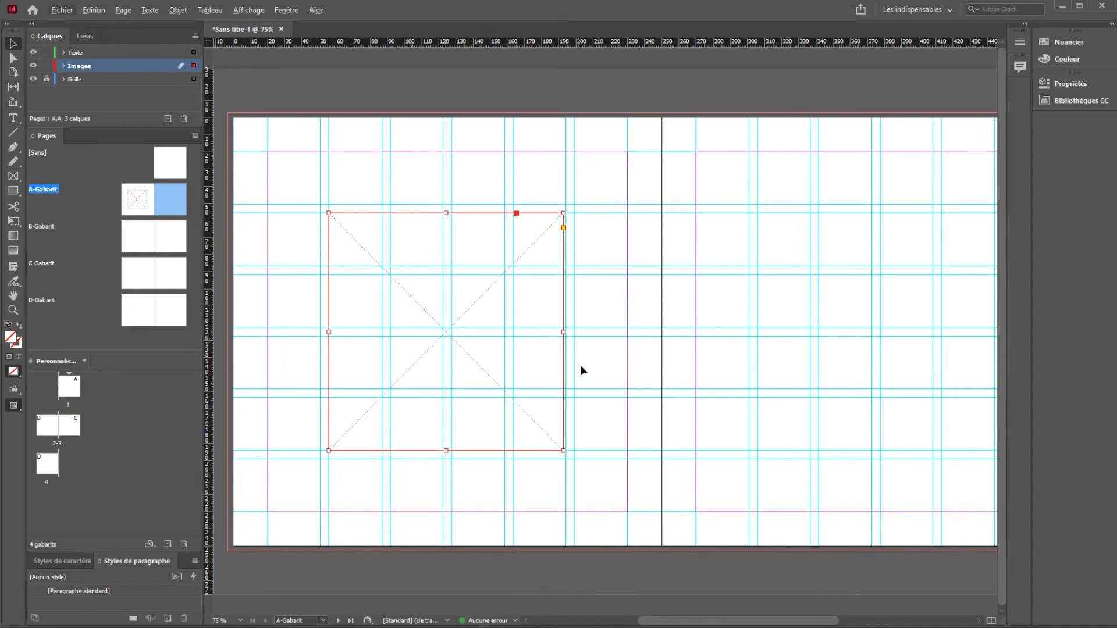
left_click_drag(562, 334, 565, 334)
Duplicate the image frame onto the central four by four modules of A-Gabarit's right page.
key("ctrl+minus")
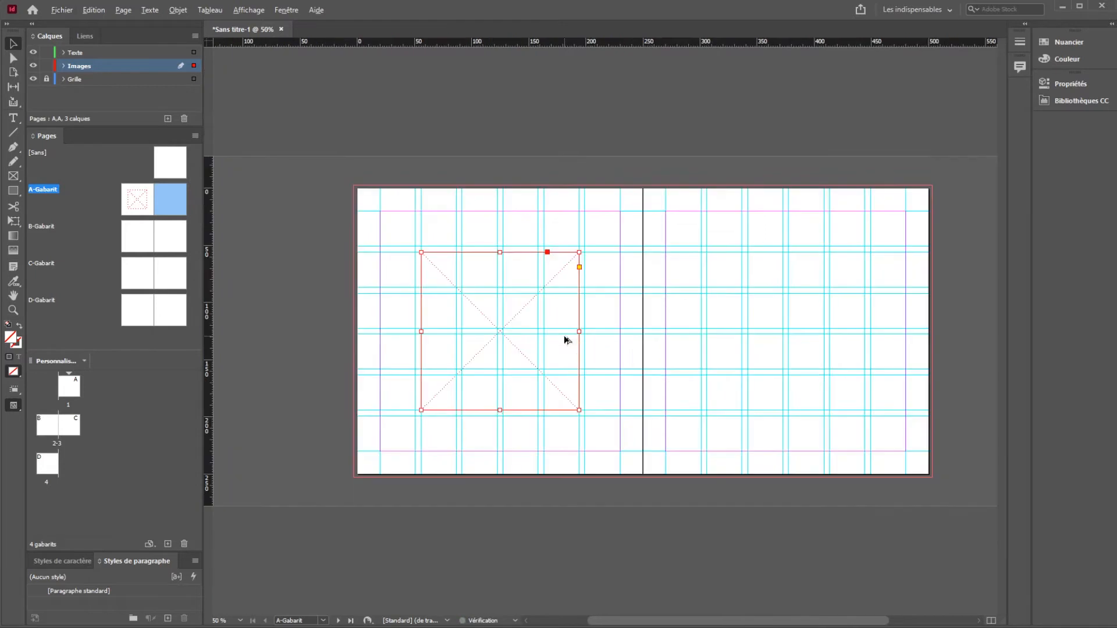
left_click_drag(684, 325, 571, 324)
left_click_drag(391, 304, 681, 345)
left_click_drag(682, 344, 682, 344)
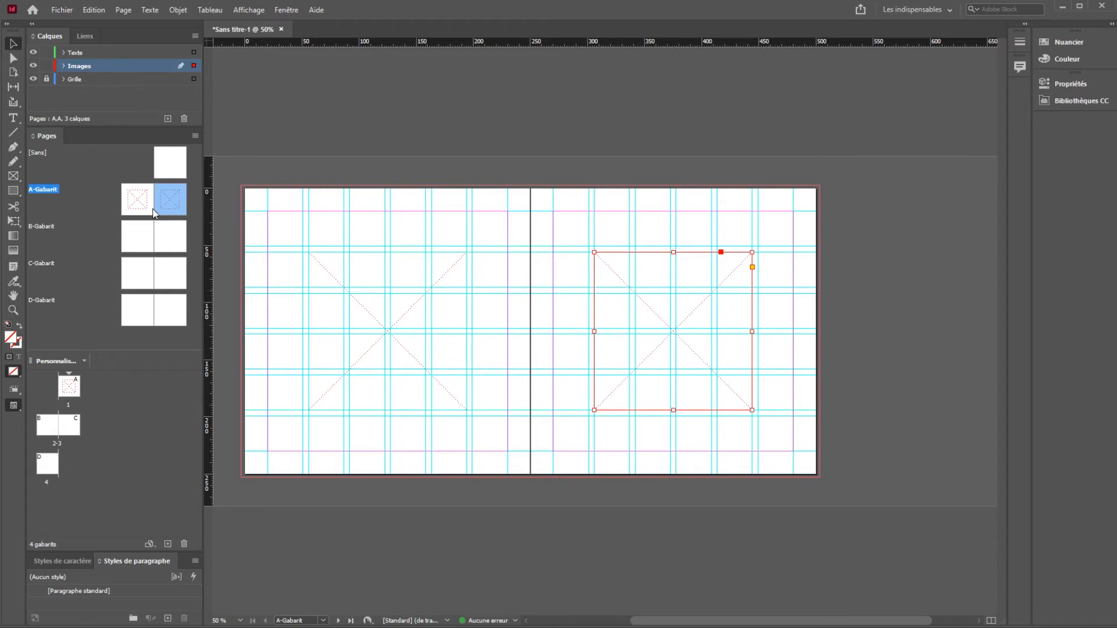
left_click(673, 227)
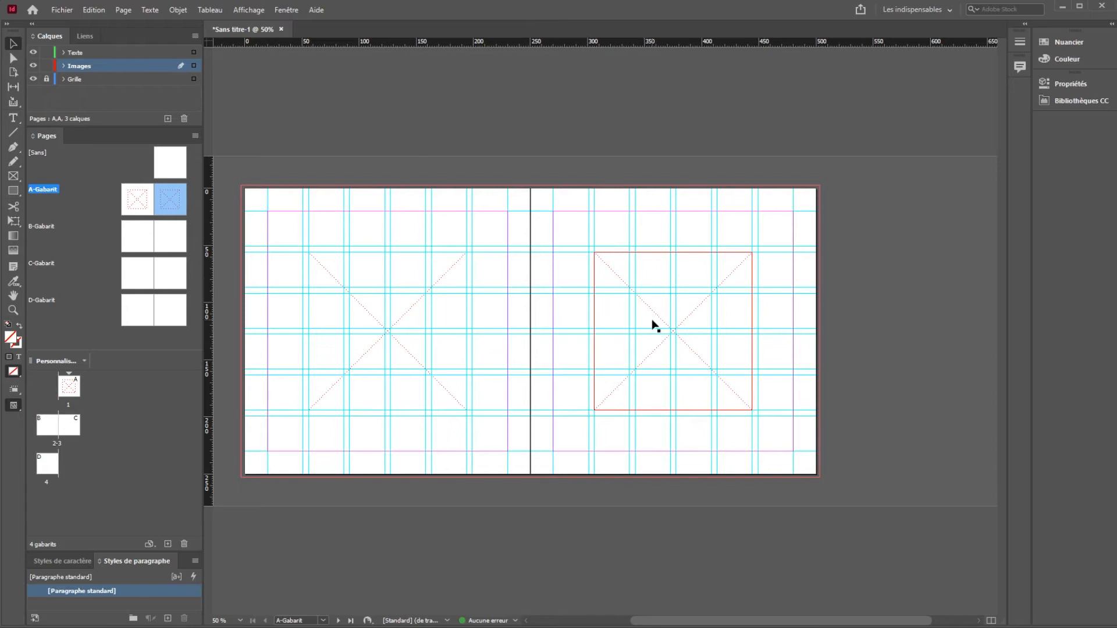
left_click(616, 286)
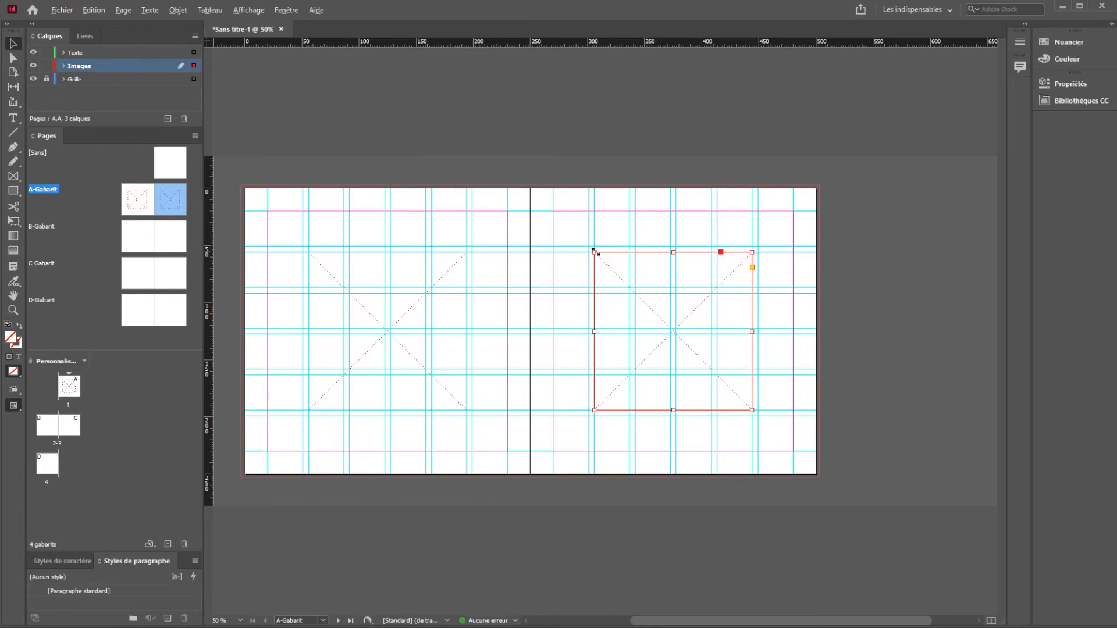
left_click(560, 227)
On the B-Gabarit left page, draw an image frame three columns wide from the left margin, spanning the full margin height.
double_click(142, 228)
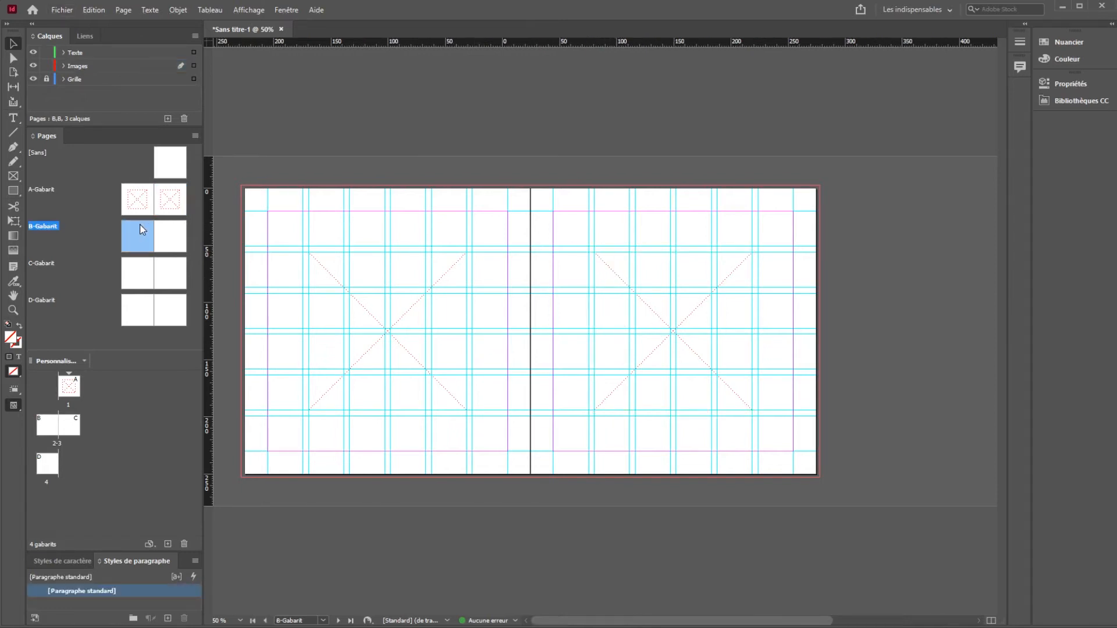
key("f")
left_click_drag(310, 210, 429, 451)
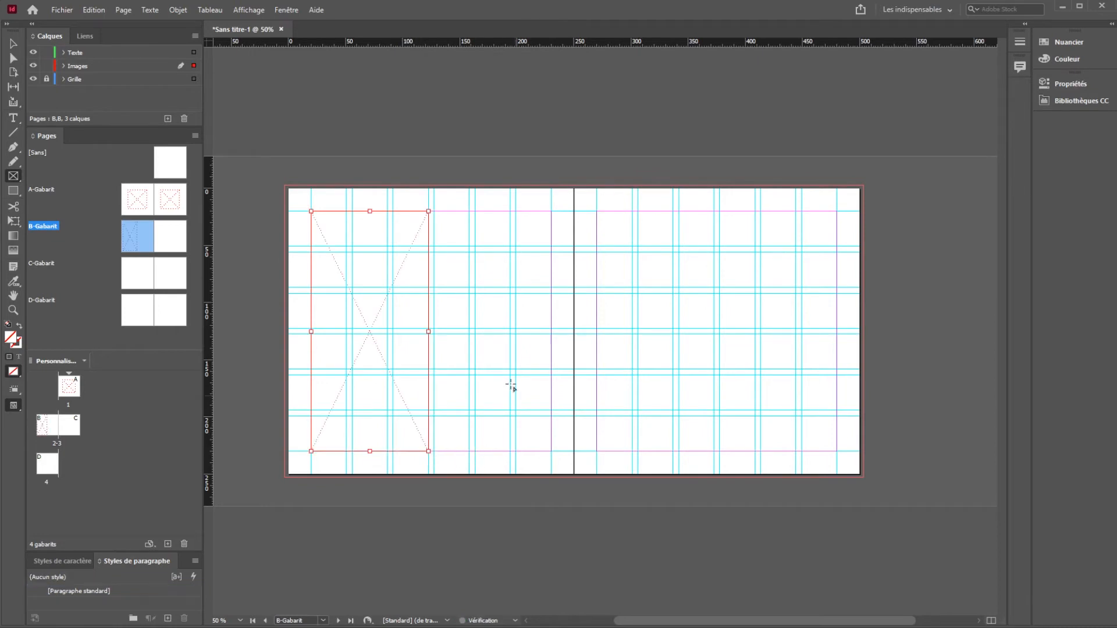
Duplicate the tall frame over columns four to six, shorten the copy to three rows and duplicate it below.
key("v")
left_click_drag(376, 330, 500, 332)
left_click_drag(491, 451, 499, 325)
left_click_drag(507, 273, 510, 412)
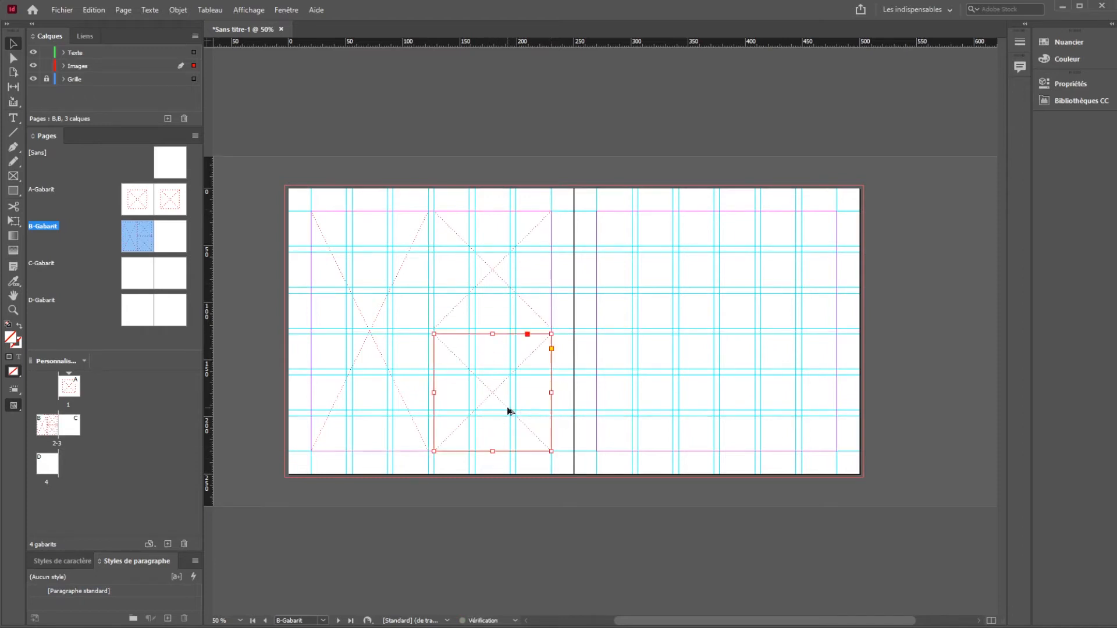
left_click(622, 372)
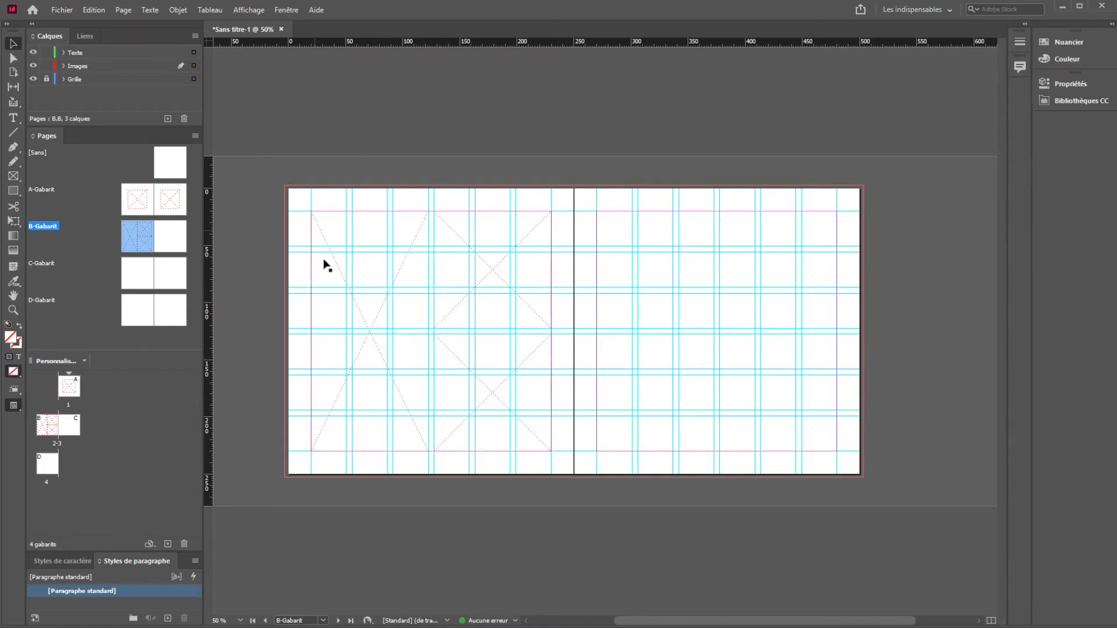
Duplicate the three frames onto B-Gabarit's right page in mirrored order, with the two stacked frames beside the spine.
scroll(669, 300, "right", 3)
left_click(337, 337)
left_click_drag(351, 326, 731, 320)
left_click_drag(479, 346, 578, 375)
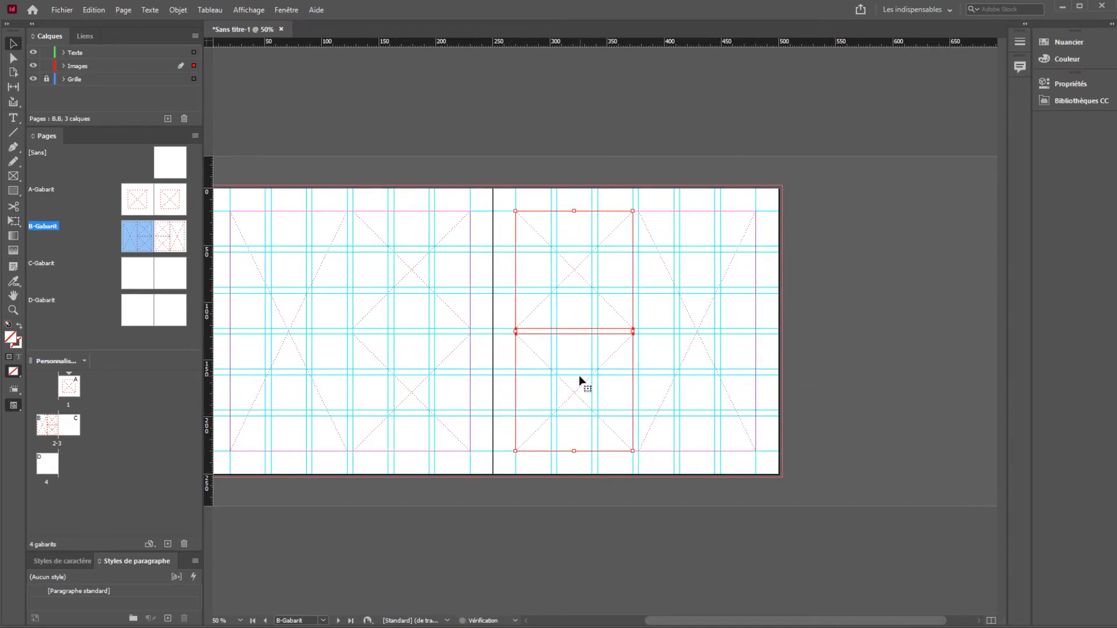
On the C-Gabarit left page, draw an image frame about 138 mm square over columns one to four, rows two to five.
double_click(139, 276)
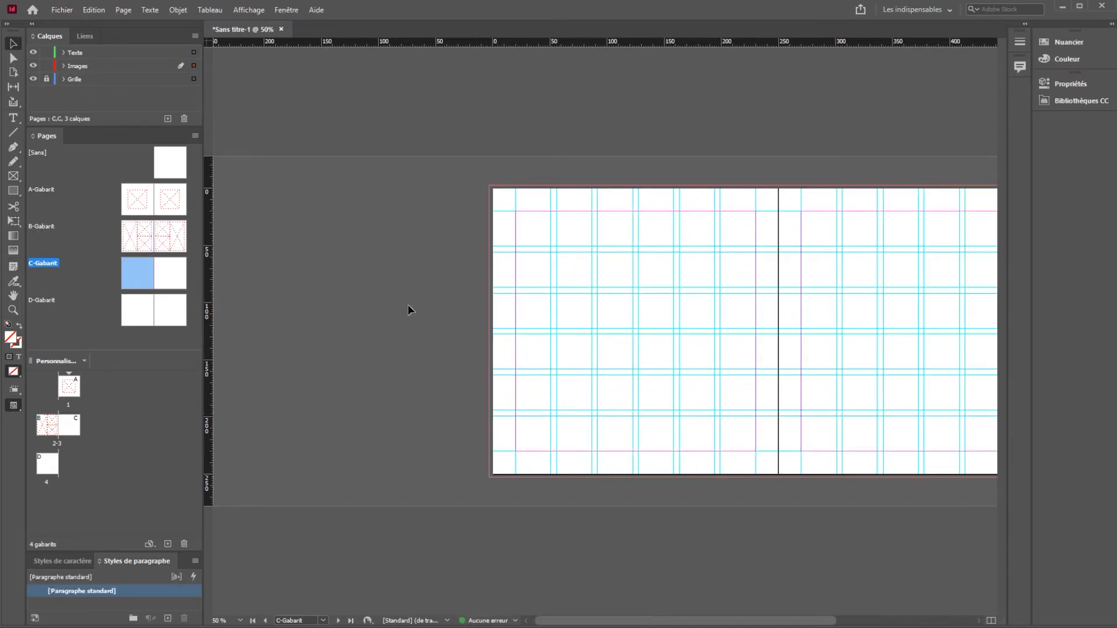
left_click_drag(877, 346, 667, 332)
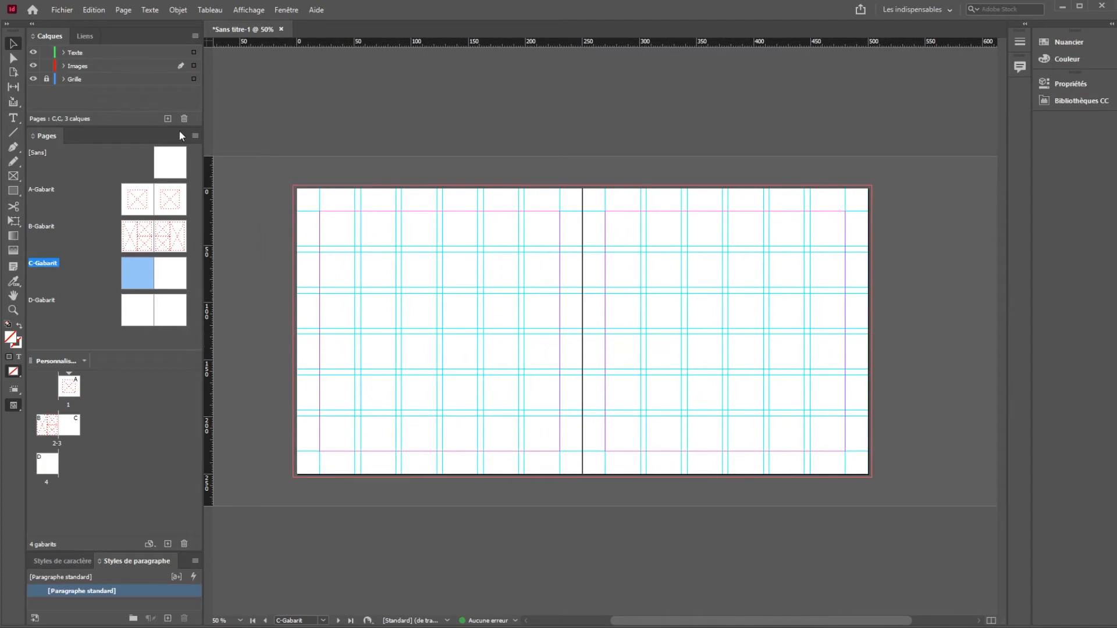
key("f")
left_click_drag(320, 254, 479, 411)
left_click(478, 411)
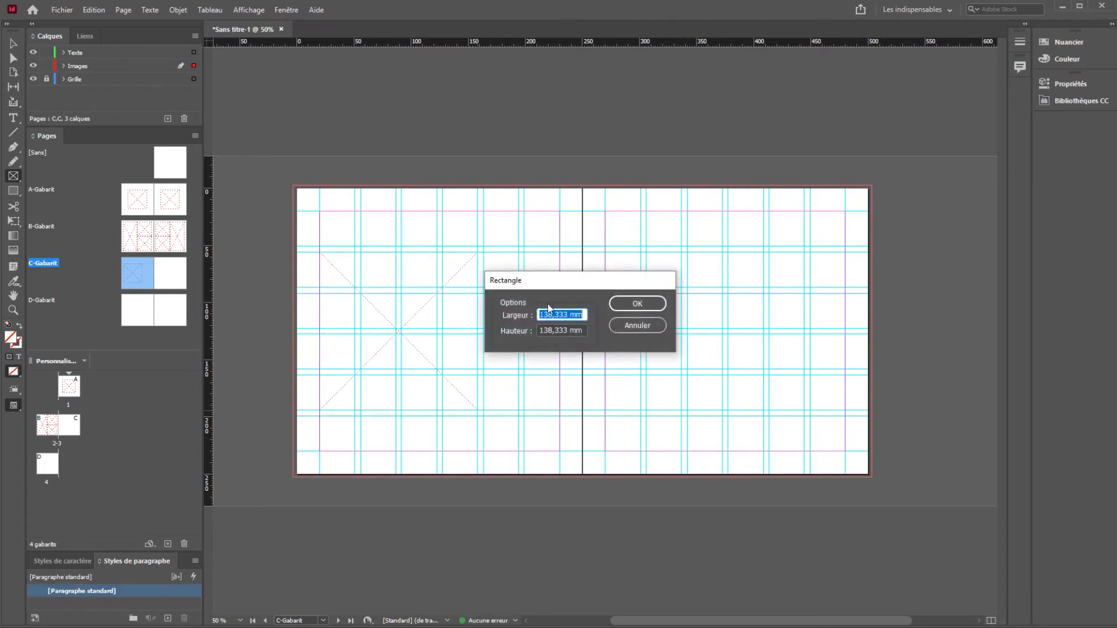
left_click(637, 326)
Duplicate the square frame beside itself across the spine and widen the copy to the end of the right page's second column.
key("v")
left_click(414, 313)
left_click_drag(414, 314, 580, 314)
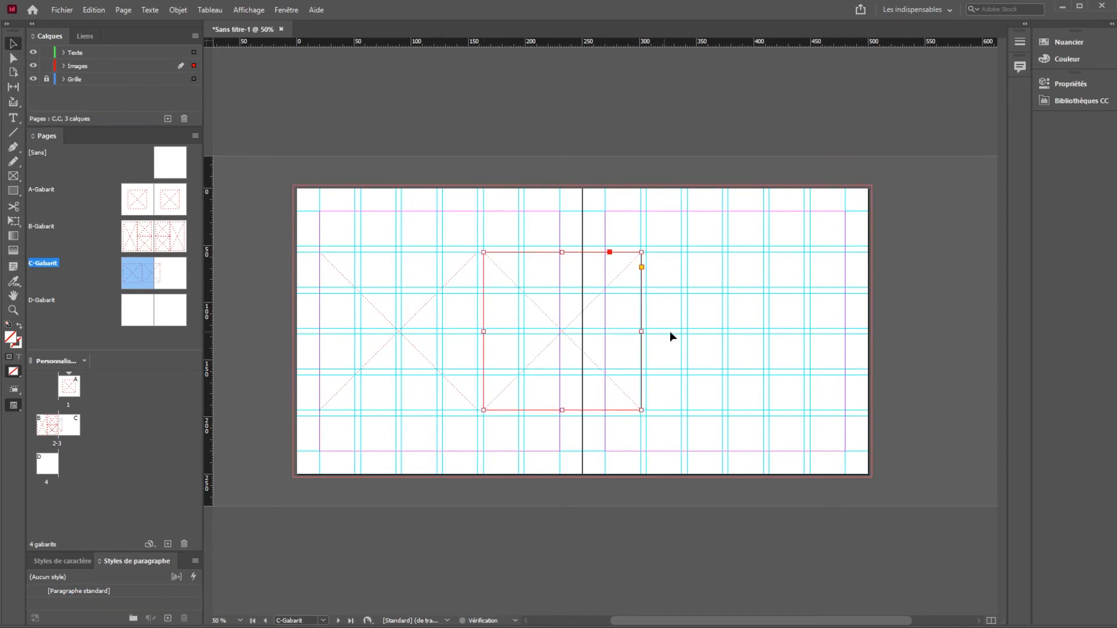
left_click_drag(642, 331, 684, 336)
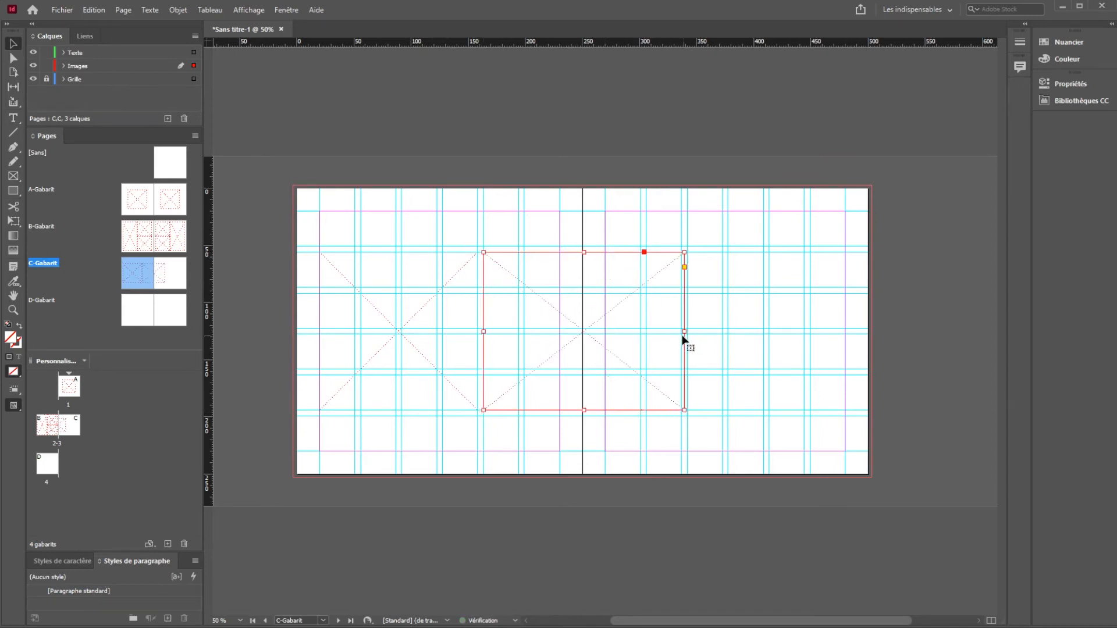
left_click_drag(595, 333, 799, 333)
key("ctrl+z")
left_click_drag(686, 331, 682, 331)
Duplicate the frame over the right page's last four columns, fit it to the margin and split it into two stacked two-row frames.
left_click(746, 328)
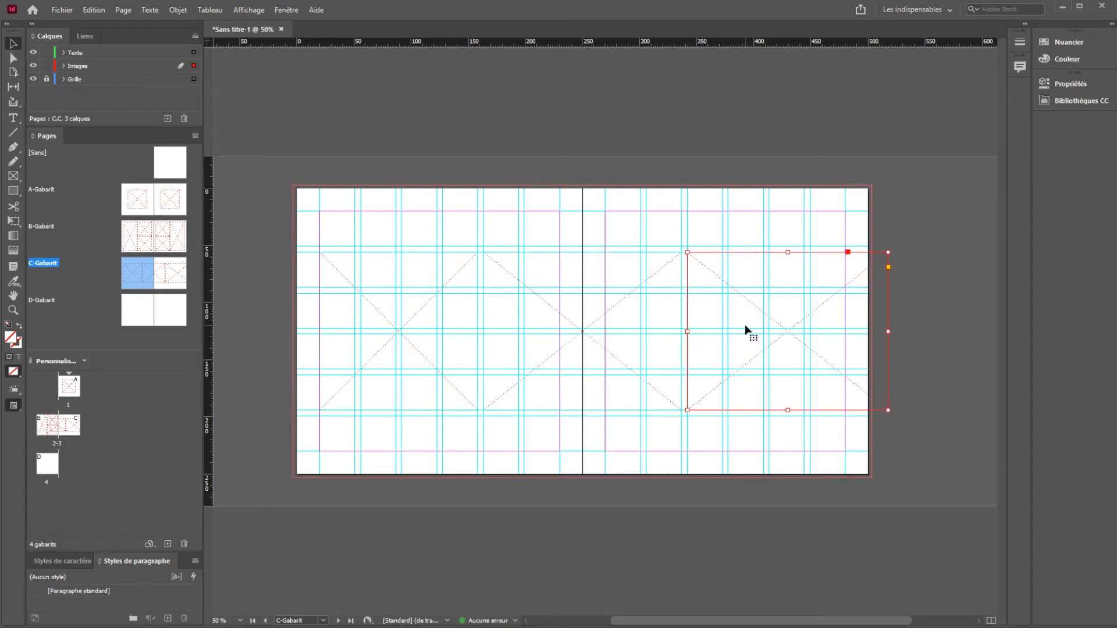
left_click_drag(888, 332, 844, 335)
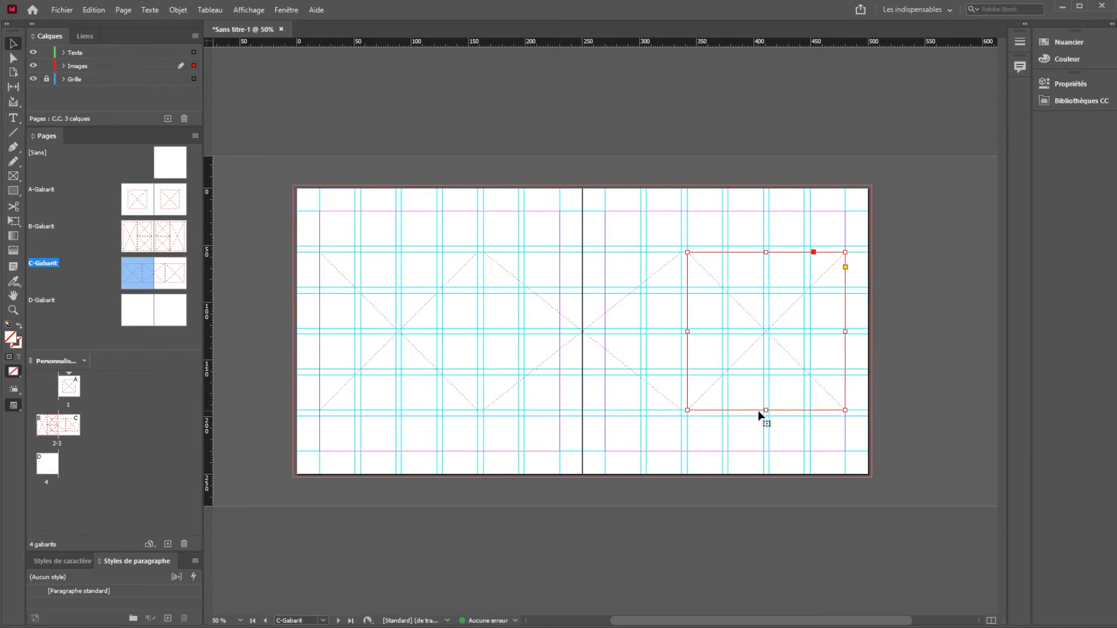
left_click_drag(766, 410, 788, 403)
left_click(968, 362)
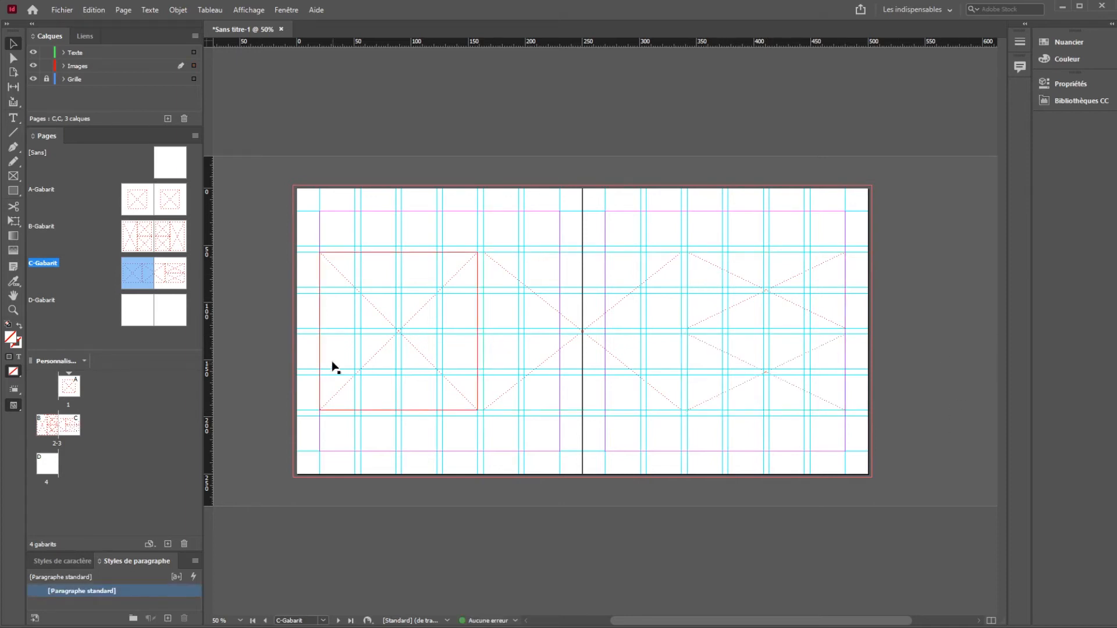
On the D-Gabarit left page, create four image frames of two by two modules each, filling the central four by four modules.
double_click(145, 317)
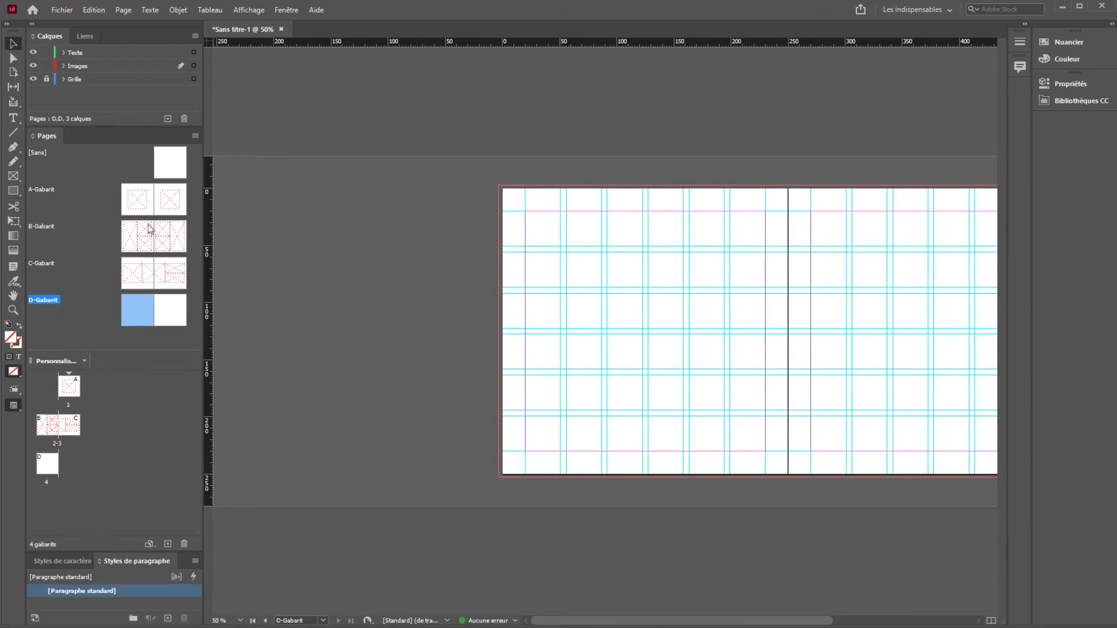
left_click(14, 175)
left_click_drag(526, 253, 700, 310)
key("v")
left_click(646, 326)
left_click(618, 312)
left_click(665, 384)
left_click_drag(586, 229, 469, 354)
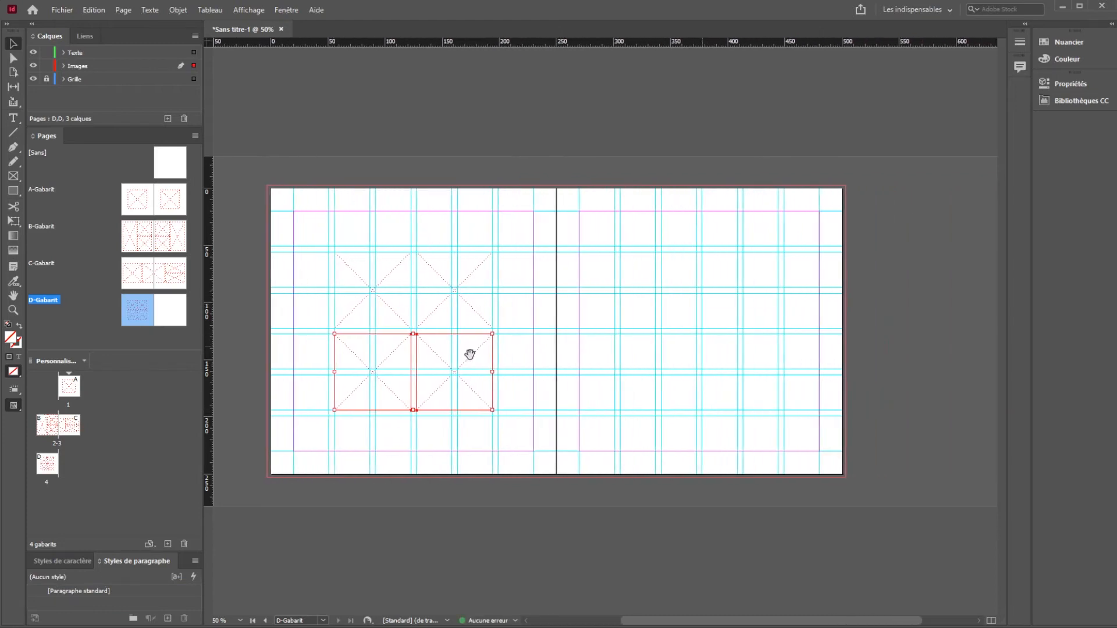
Draw an image frame covering D-Gabarit's whole right page and fit its edges to the bleed.
left_click(568, 357)
key("f")
left_click_drag(556, 178, 846, 478)
key("v")
mouse_move(556, 327)
left_mouse_down()
mouse_move(603, 326)
mouse_move(557, 324)
left_mouse_up()
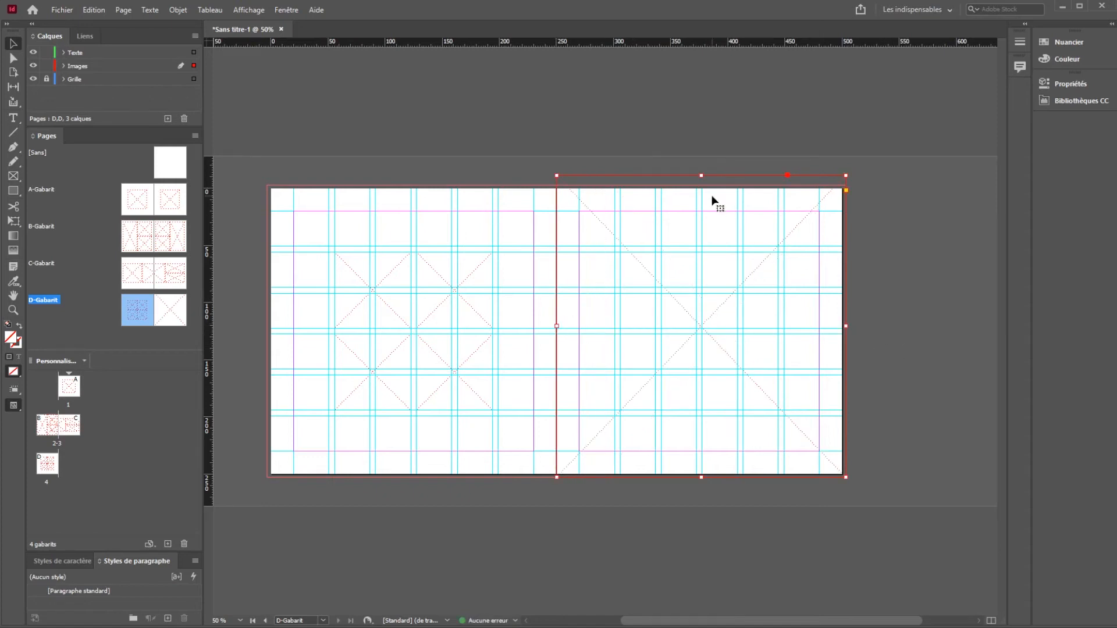
left_click(865, 275)
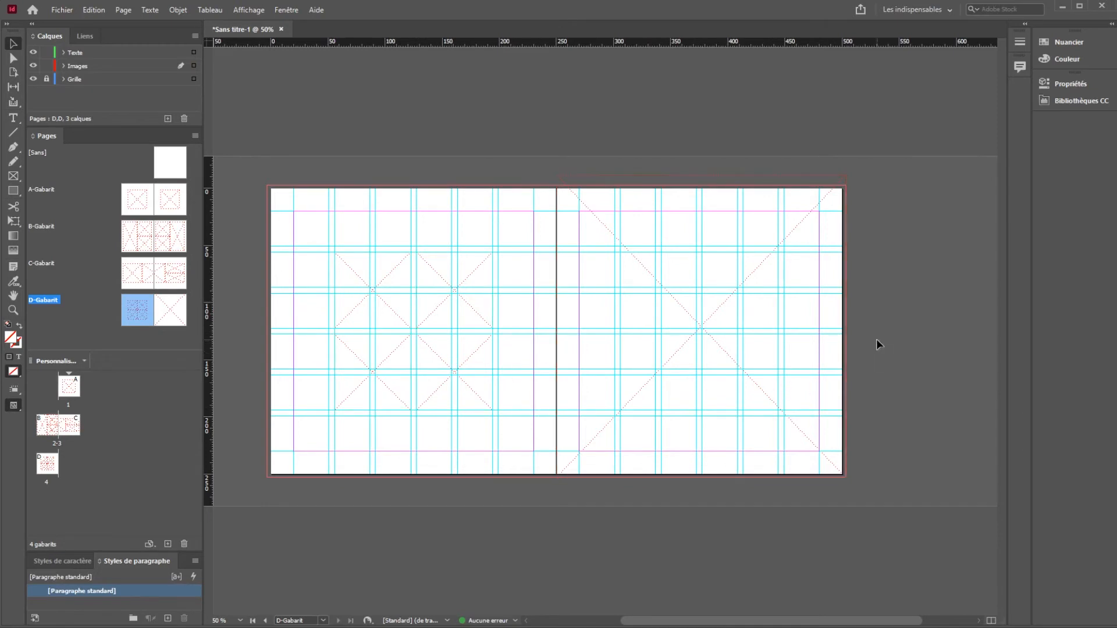
left_click(701, 184)
left_click(744, 162)
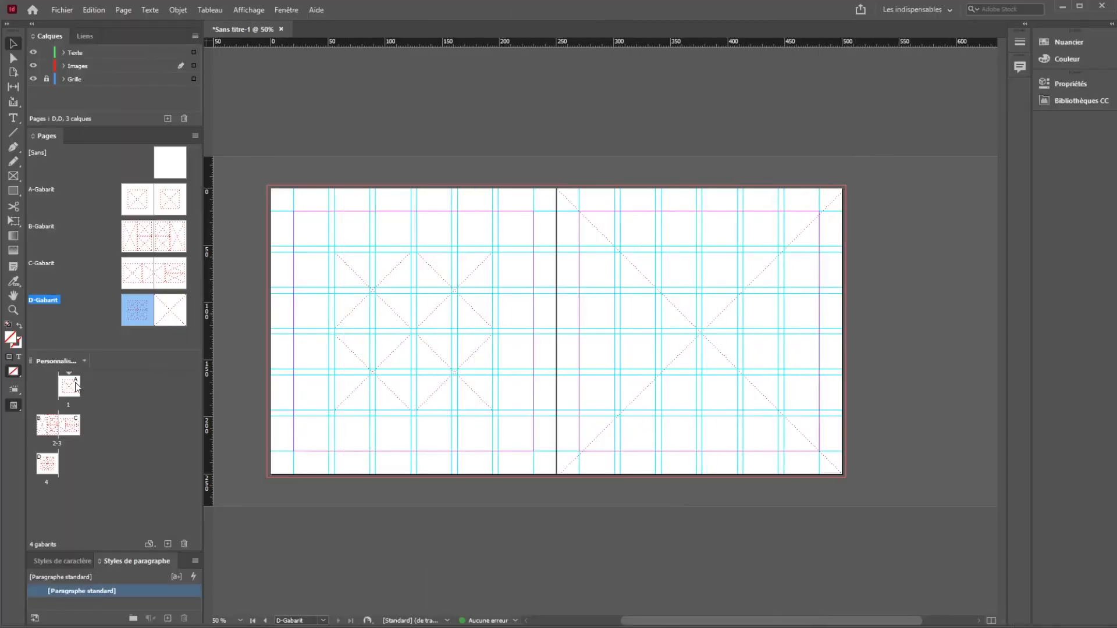
Check the frames on pages 1 to 3 and apply master C-Gabarit to page 2.
double_click(76, 387)
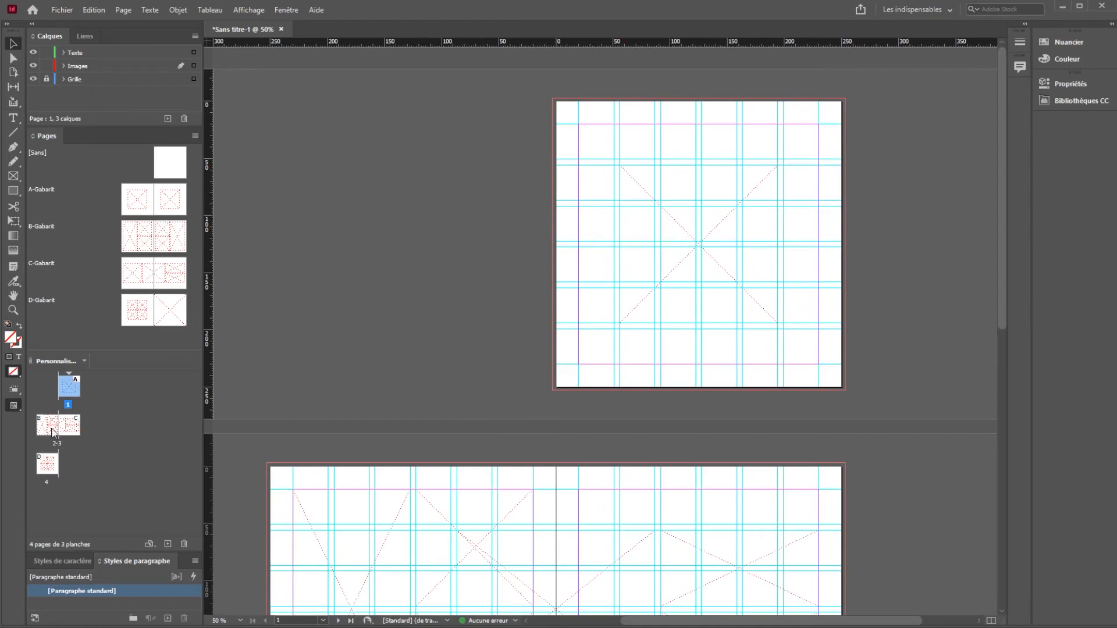
scroll(654, 290, "down", 5)
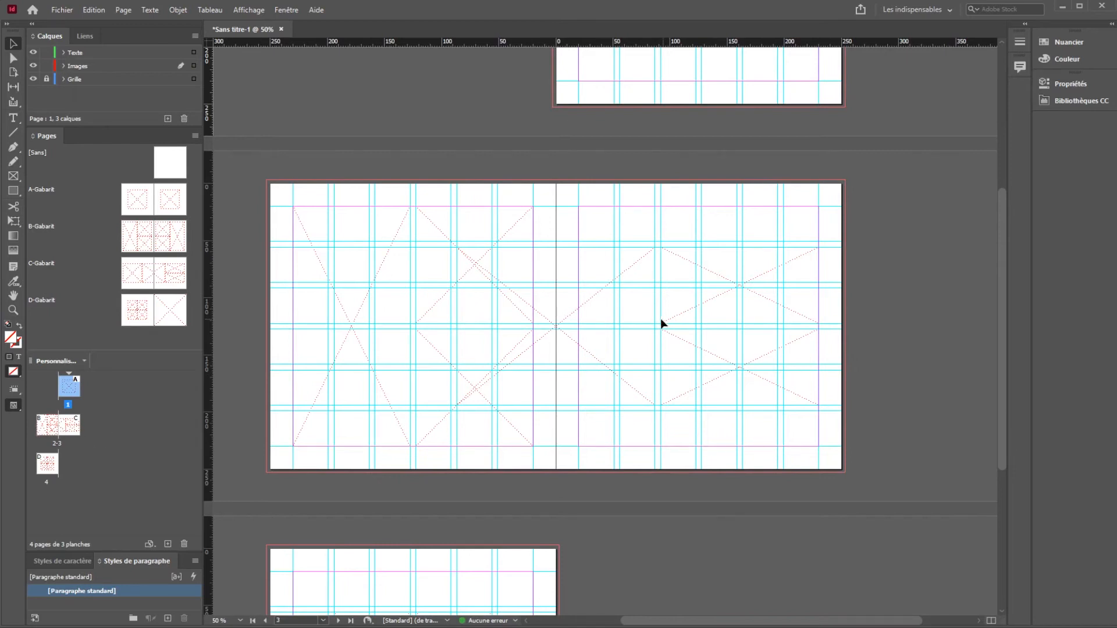
left_click(620, 265)
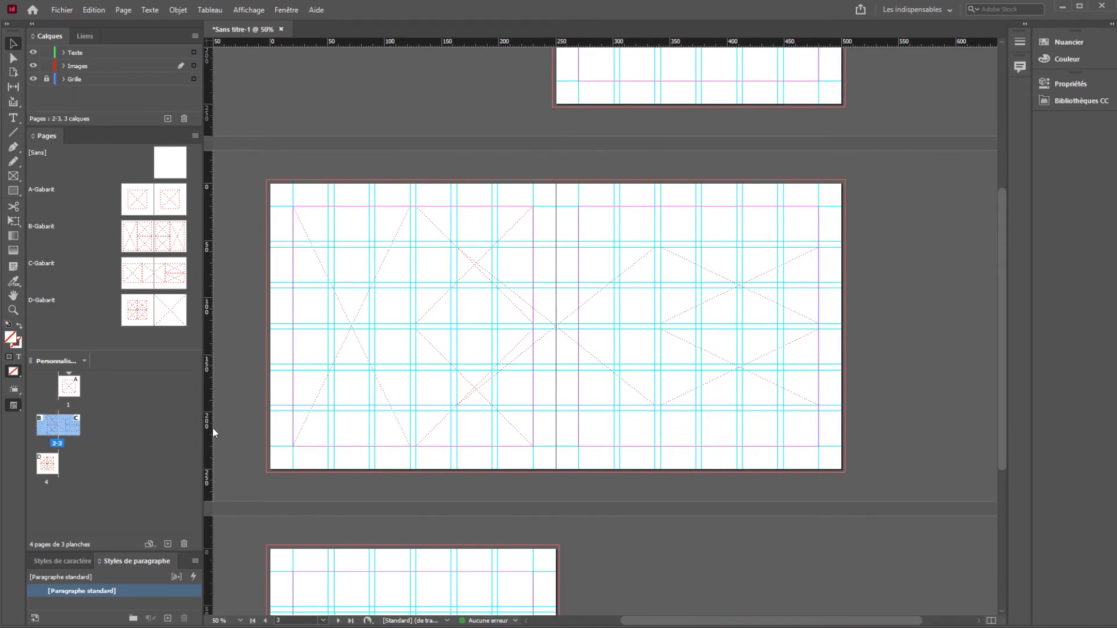
left_click_drag(137, 279, 47, 423)
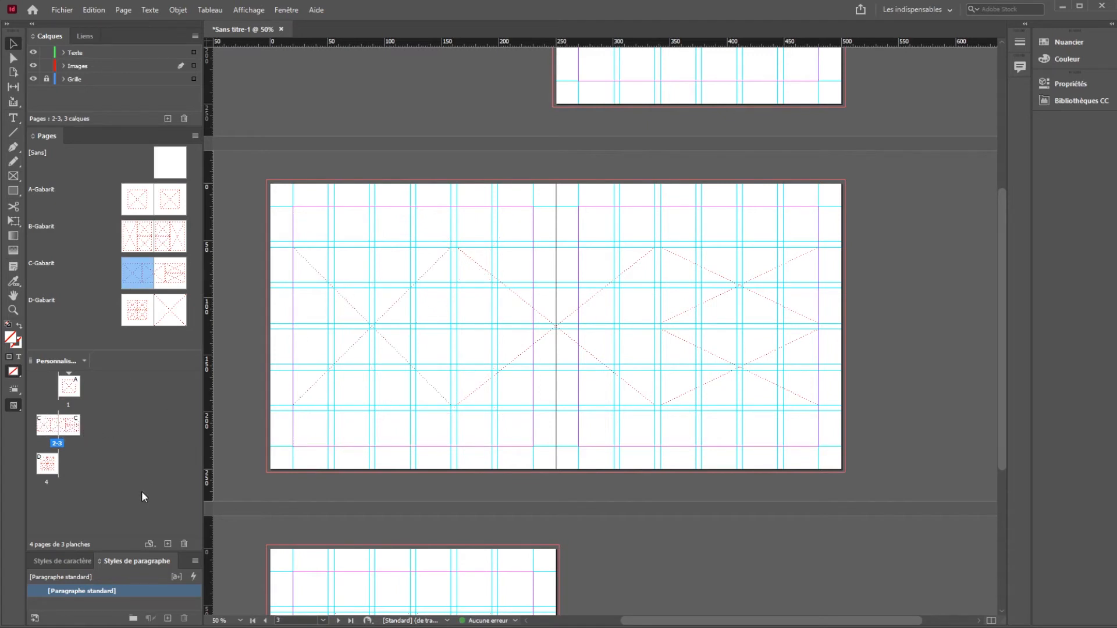
Review the page layouts, select page 1 and make the Images layer active.
scroll(753, 331, "down", 5)
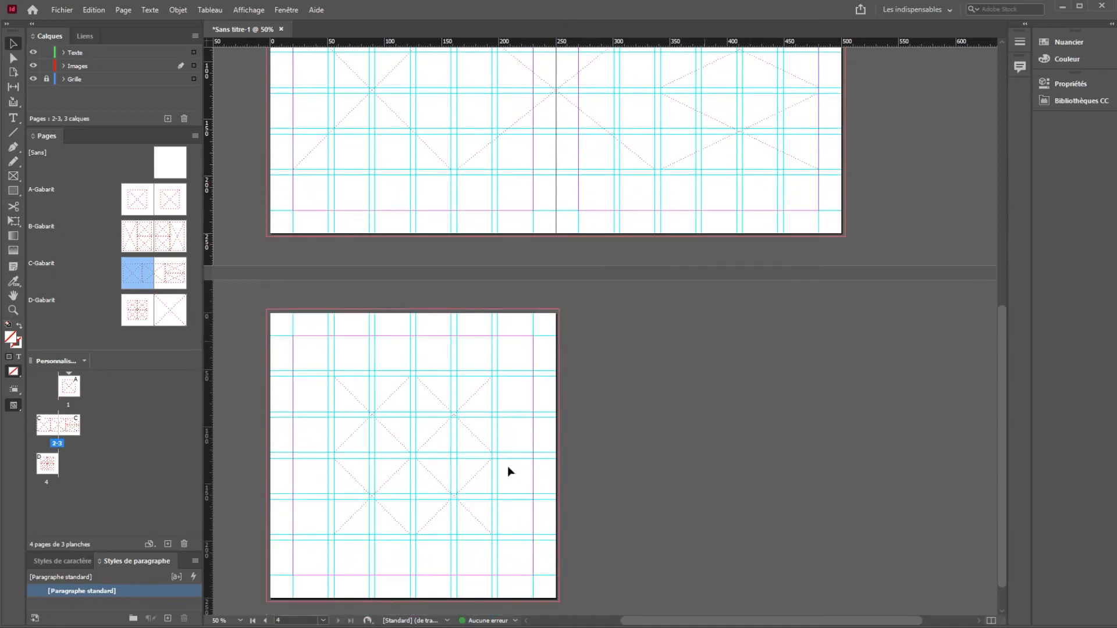
scroll(664, 413, "up", 10)
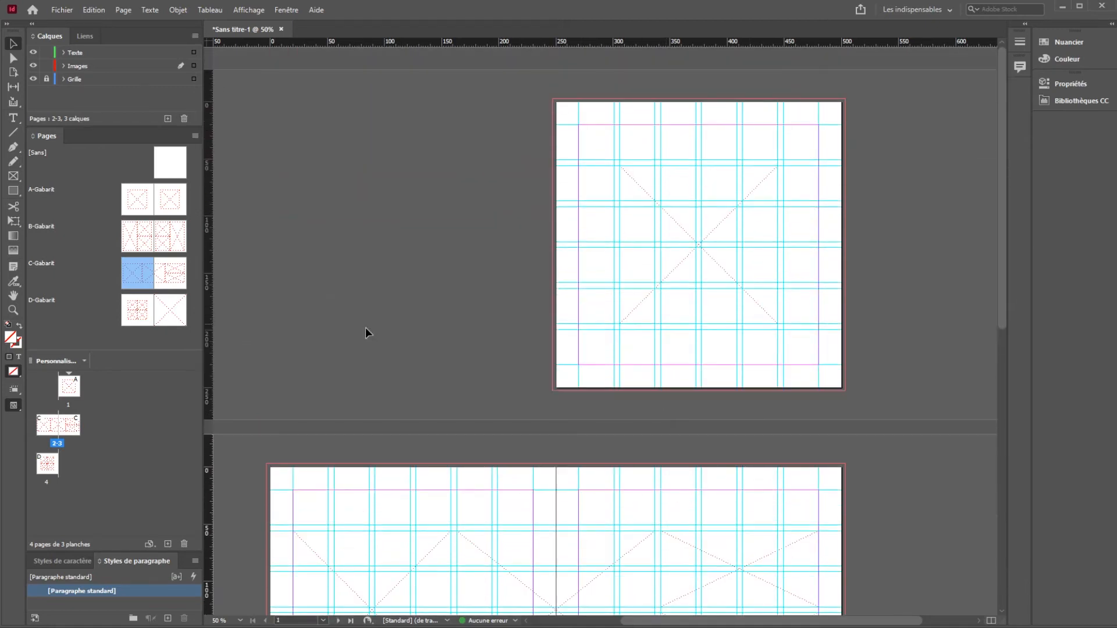
left_click(73, 390)
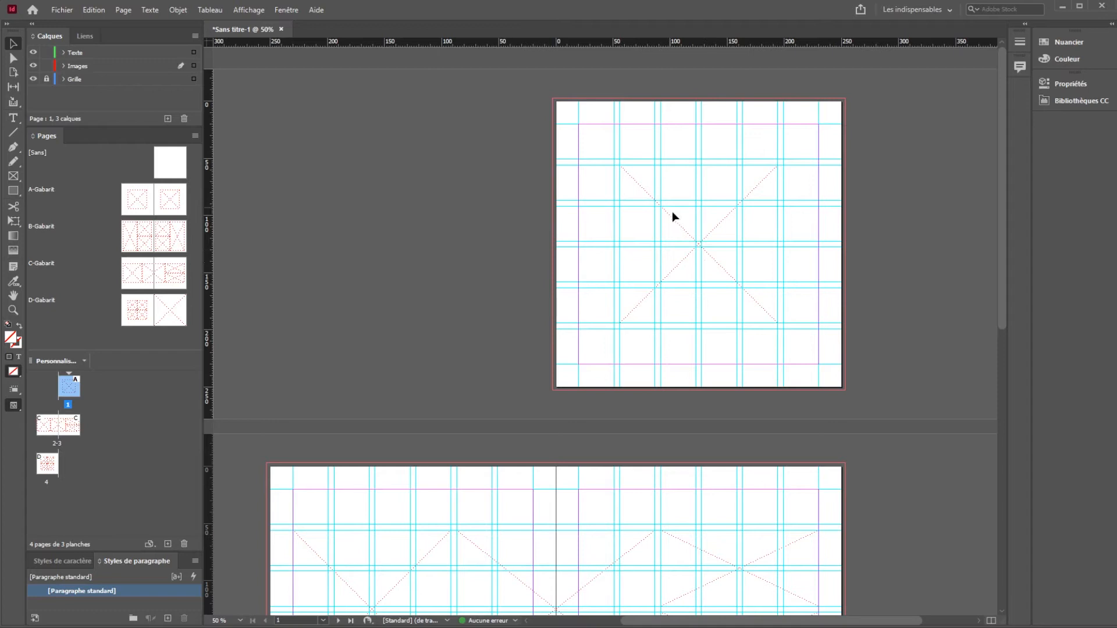
left_click(81, 66)
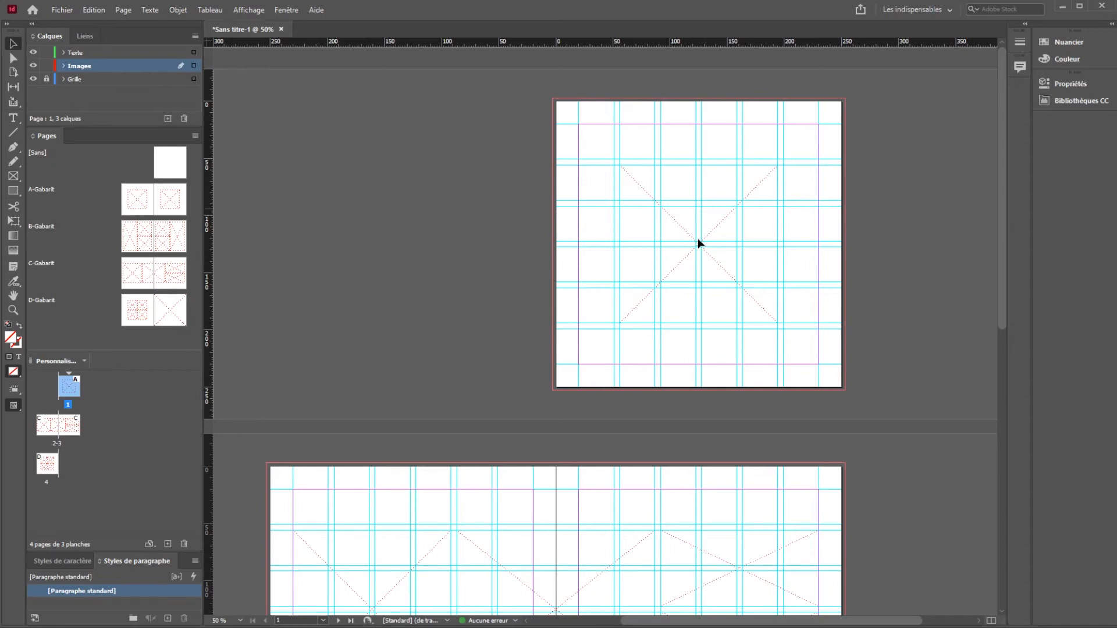
Release page 1's central image frame from its master and check that it can be selected.
scroll(710, 254, "right", 2)
scroll(633, 247, "up", 2)
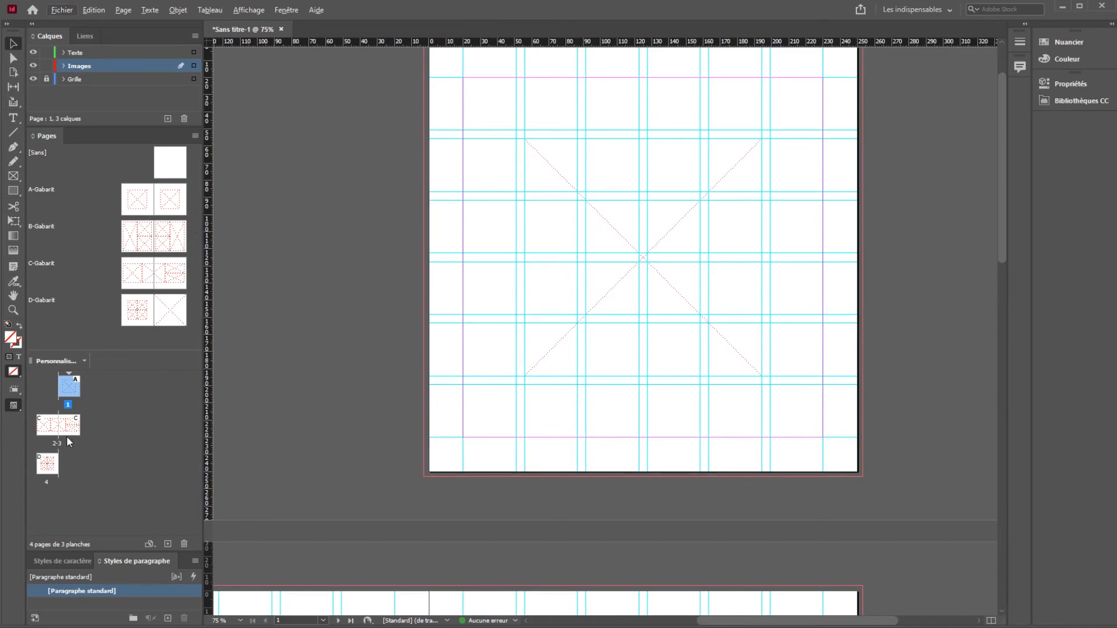
left_click_drag(621, 215, 702, 356)
left_click(686, 181)
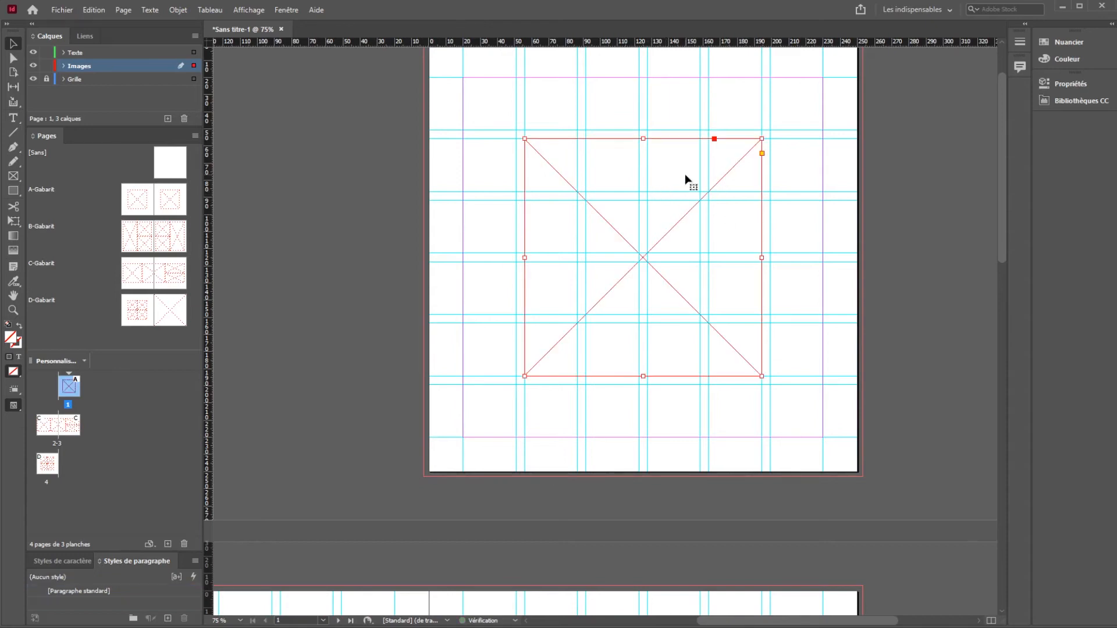
left_click(791, 176)
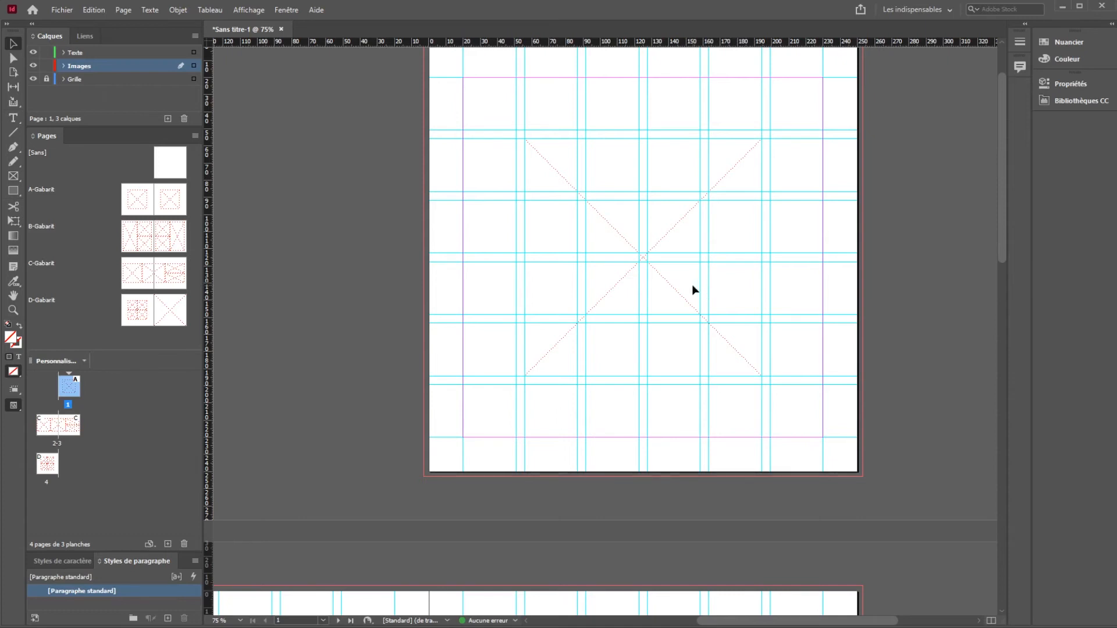
left_click(670, 230, "ctrl+shift")
left_click(793, 254)
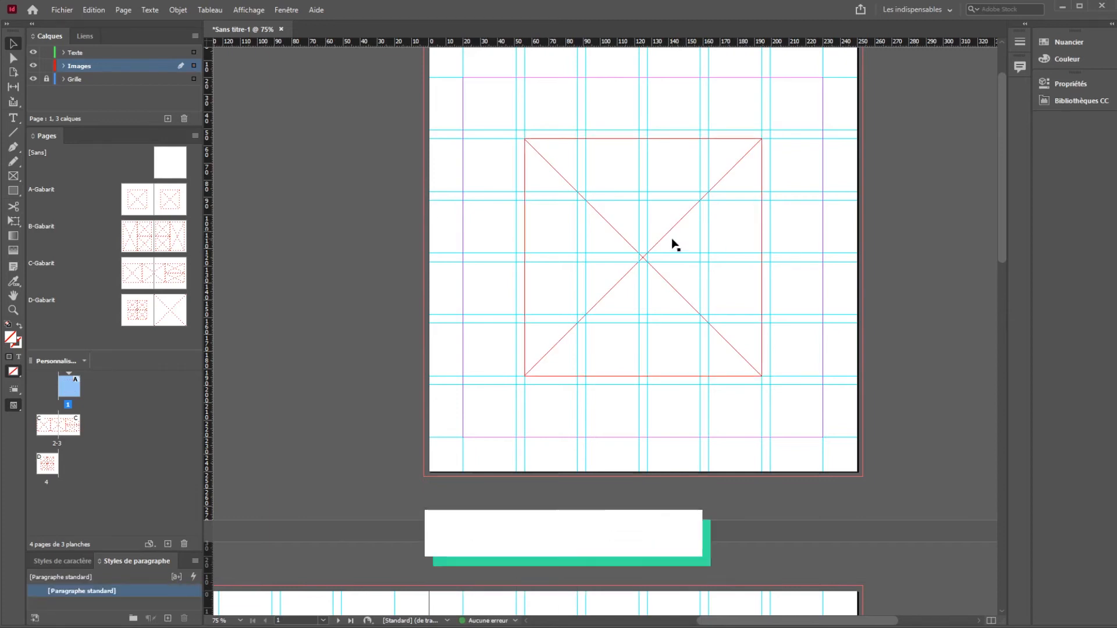
left_click(644, 229)
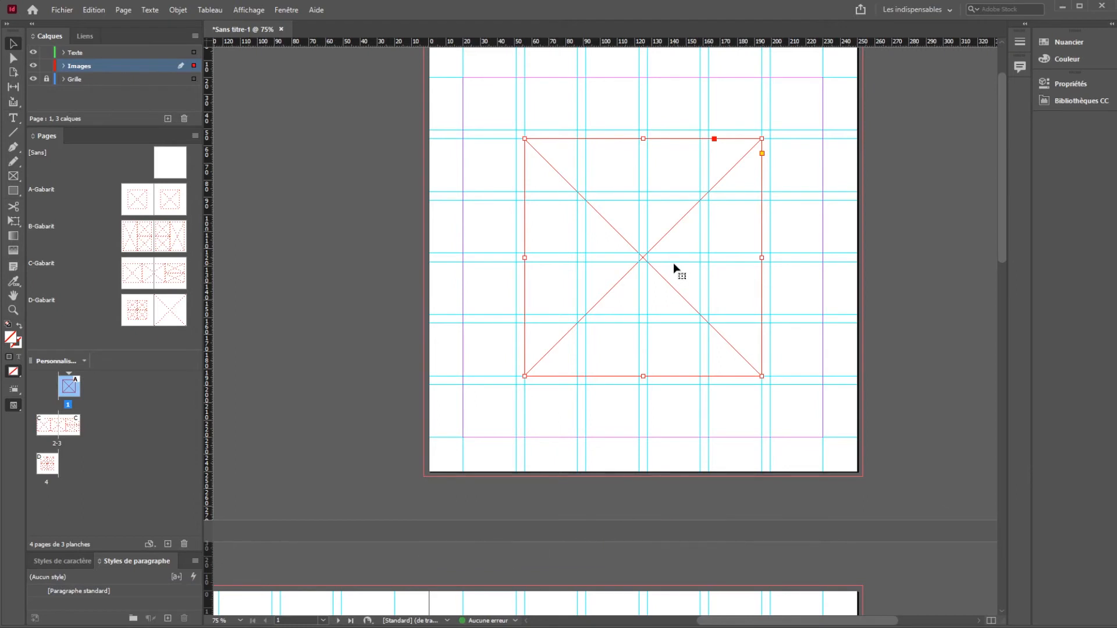
left_click(804, 193)
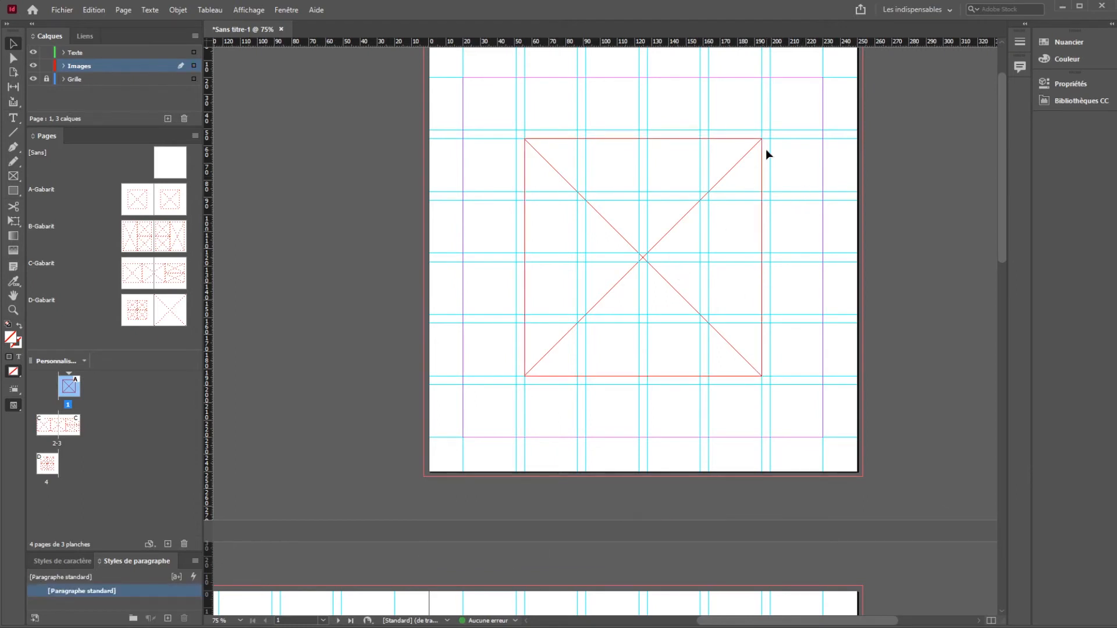
Release the four image frames on spread 2-3 from the C-Gabarit master.
scroll(652, 413, "down", 1)
left_click_drag(539, 425, 713, 118)
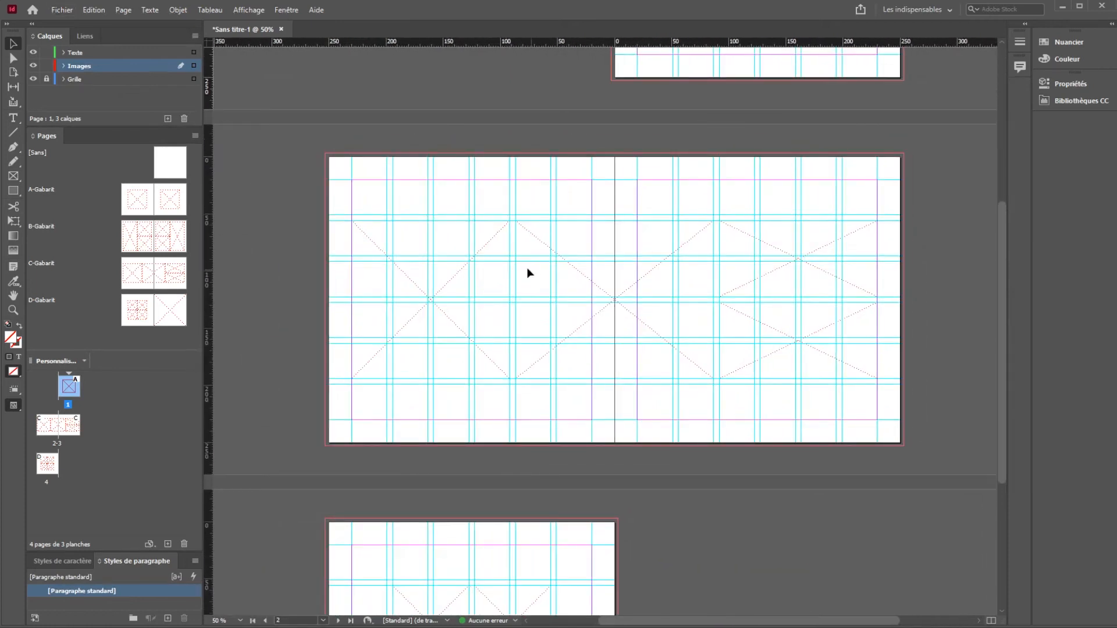
left_click(469, 271, "ctrl+shift")
left_click(681, 312, "ctrl+shift")
left_click(812, 273, "ctrl+shift")
left_click(807, 346, "ctrl+shift")
Release the four central image frames on page 4 from the D-Gabarit master and clear the selection.
left_click_drag(686, 451, 656, 242)
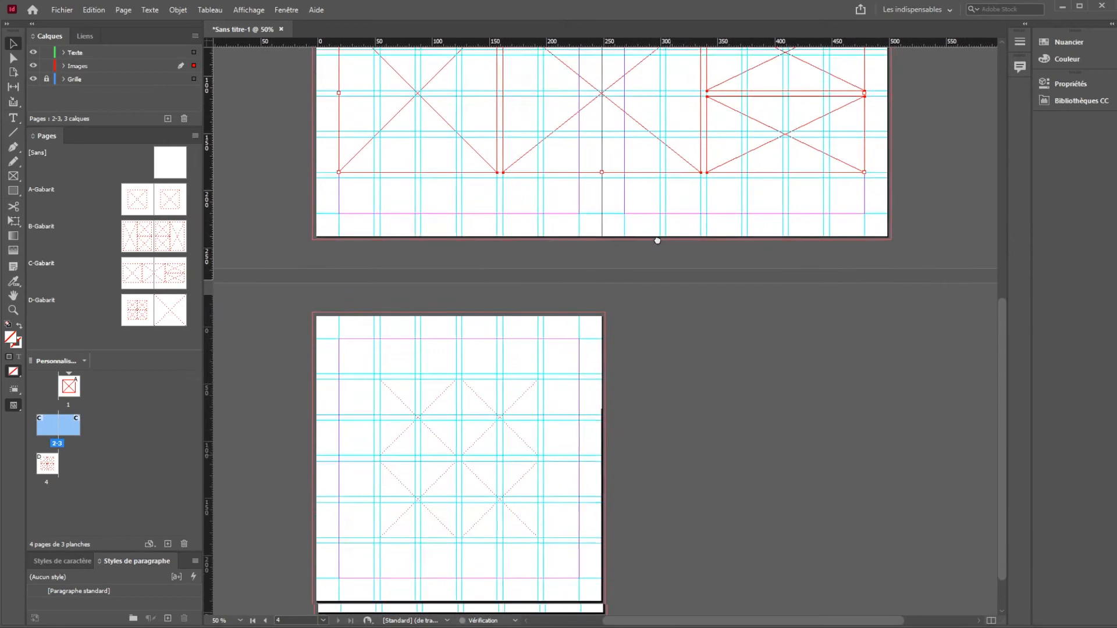
left_click(524, 386, "ctrl+shift")
left_click(422, 388, "ctrl+shift")
left_click(420, 472, "ctrl+shift")
left_click(520, 483, "ctrl+shift")
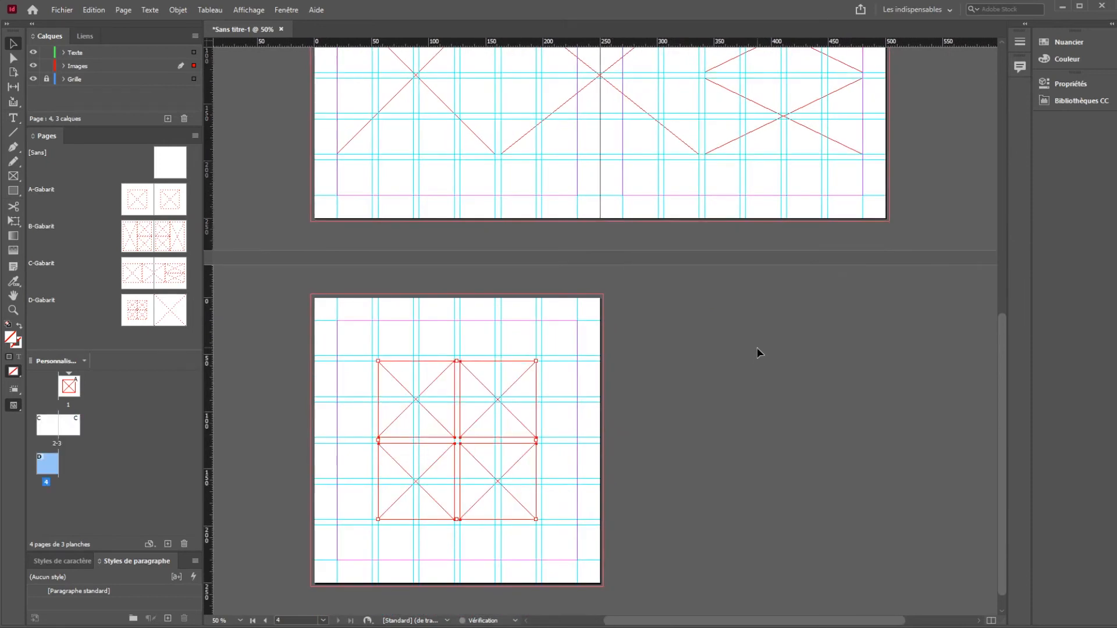
left_click(756, 347)
Place the photo _MG_6928 in page 2's outer square frame and expand the collapsed side panels.
left_click_drag(702, 207, 645, 500)
left_click_drag(645, 204, 605, 346)
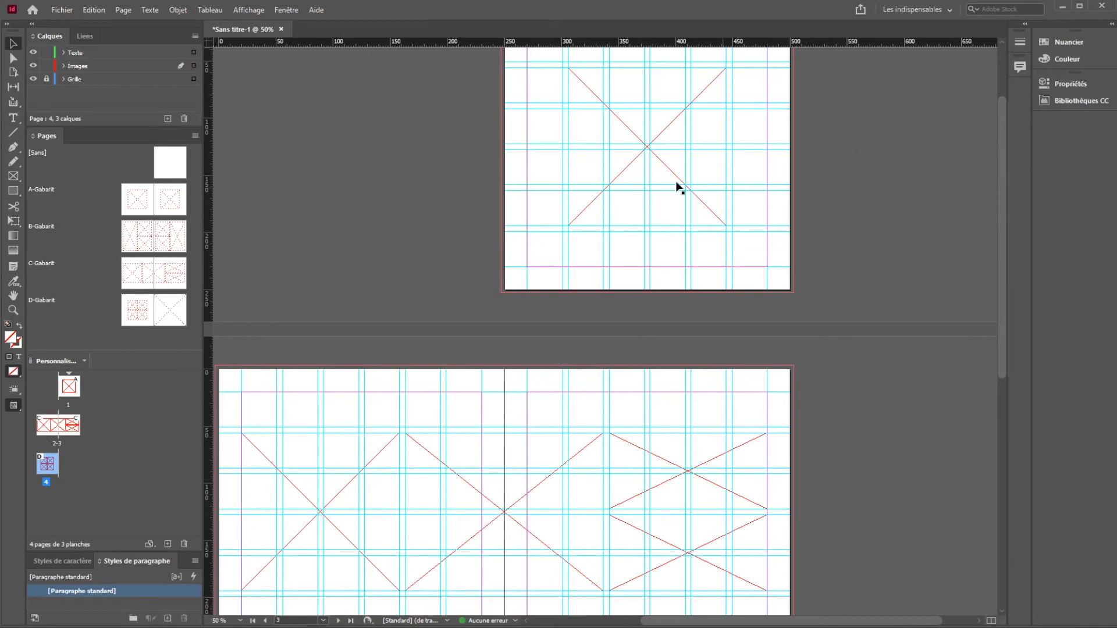
scroll(646, 252, "up", 3)
left_click_drag(589, 400, 638, 169)
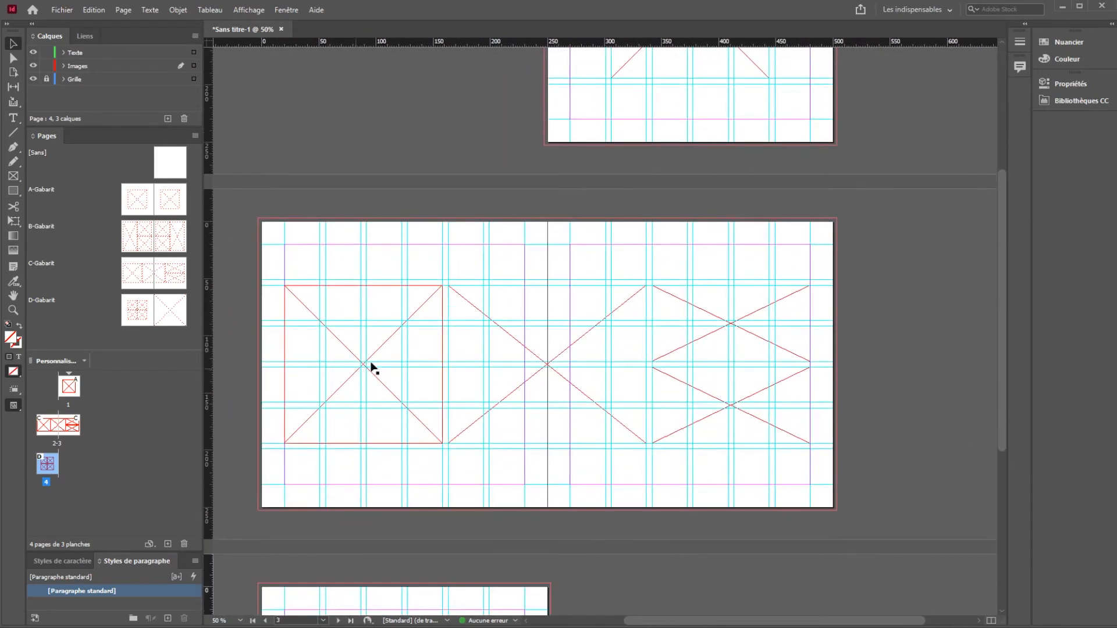
left_click(387, 365)
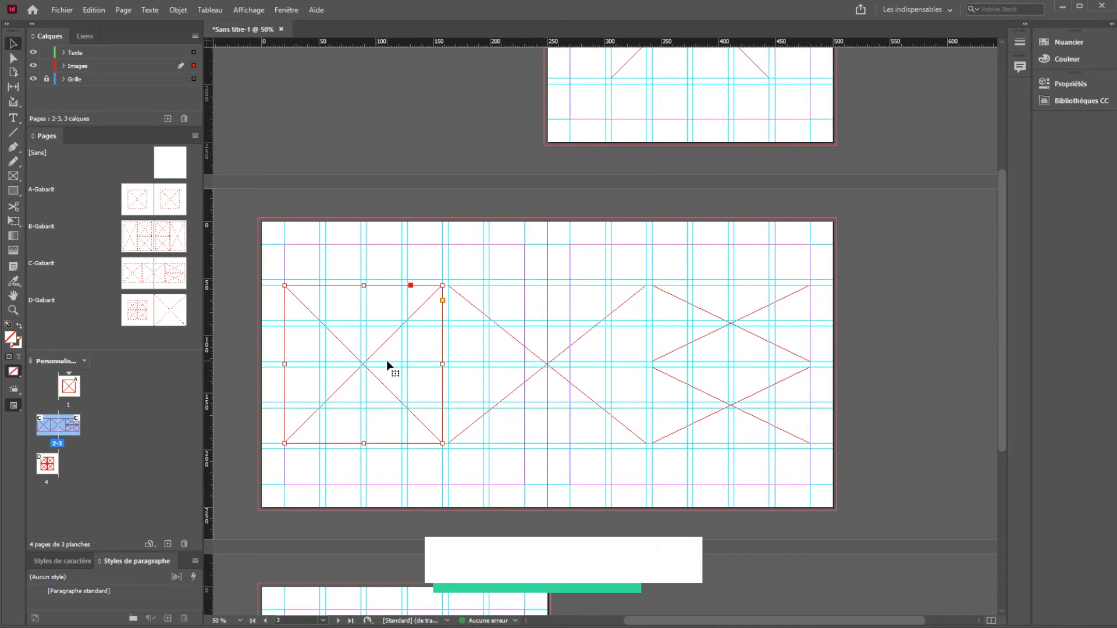
key("ctrl+d")
left_click(599, 402)
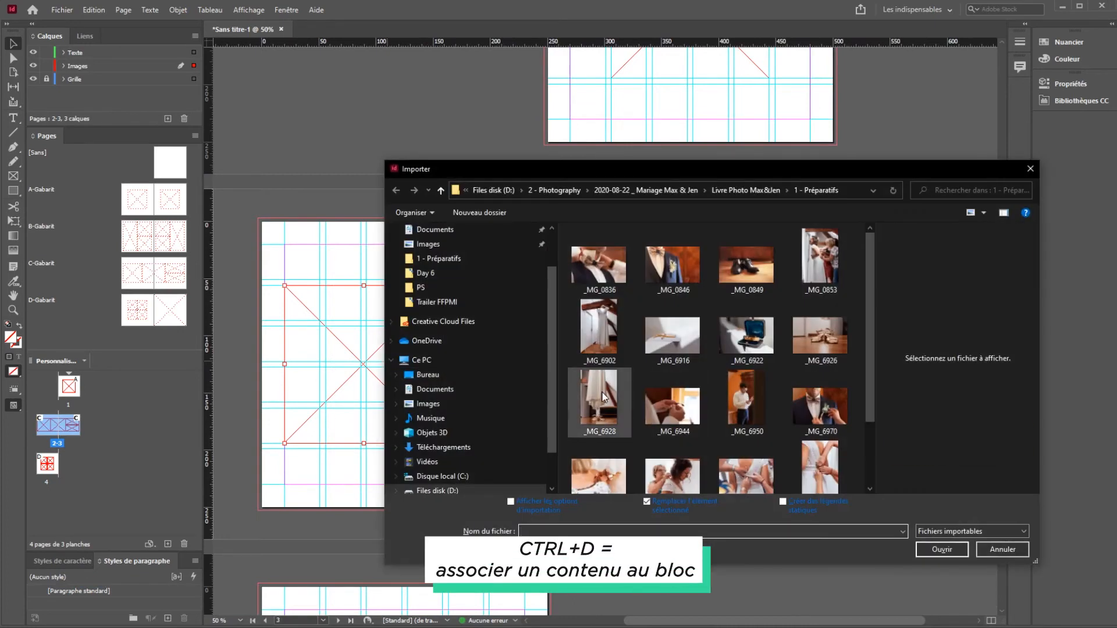
left_click(958, 557)
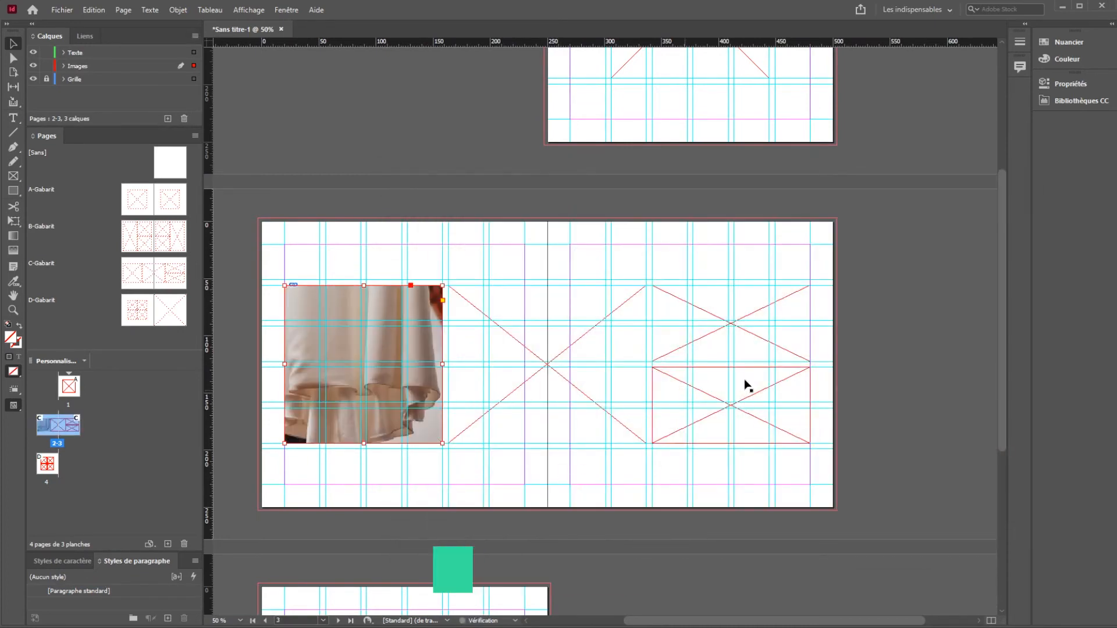
left_click(1111, 26)
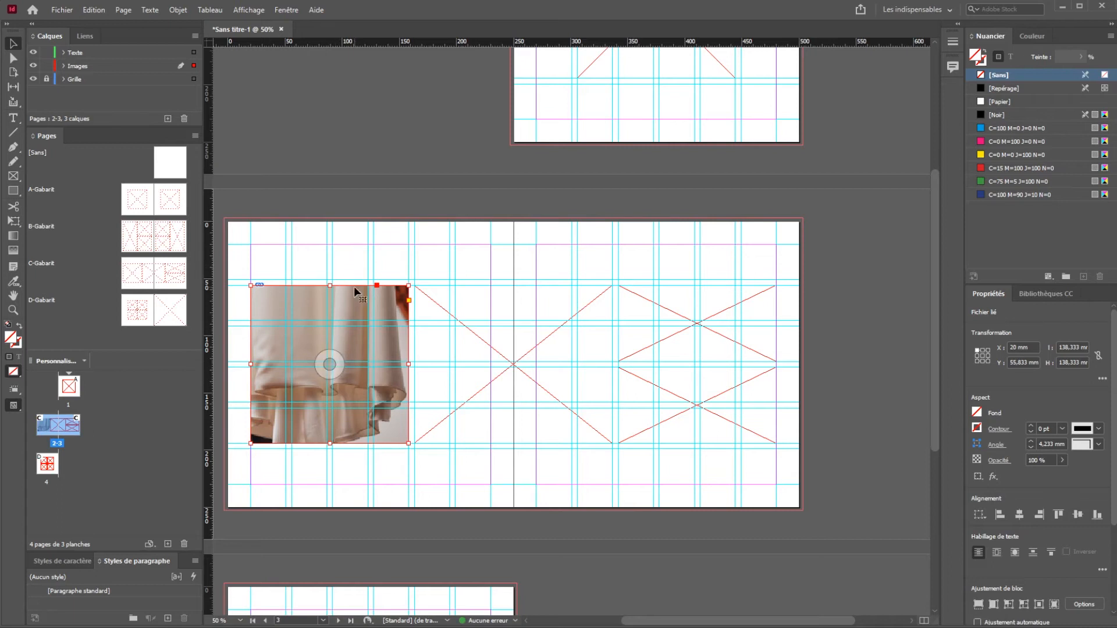
Try moving page 2's photo frame and shifting the photo inside it, and undo these moves.
left_click_drag(361, 318, 343, 303)
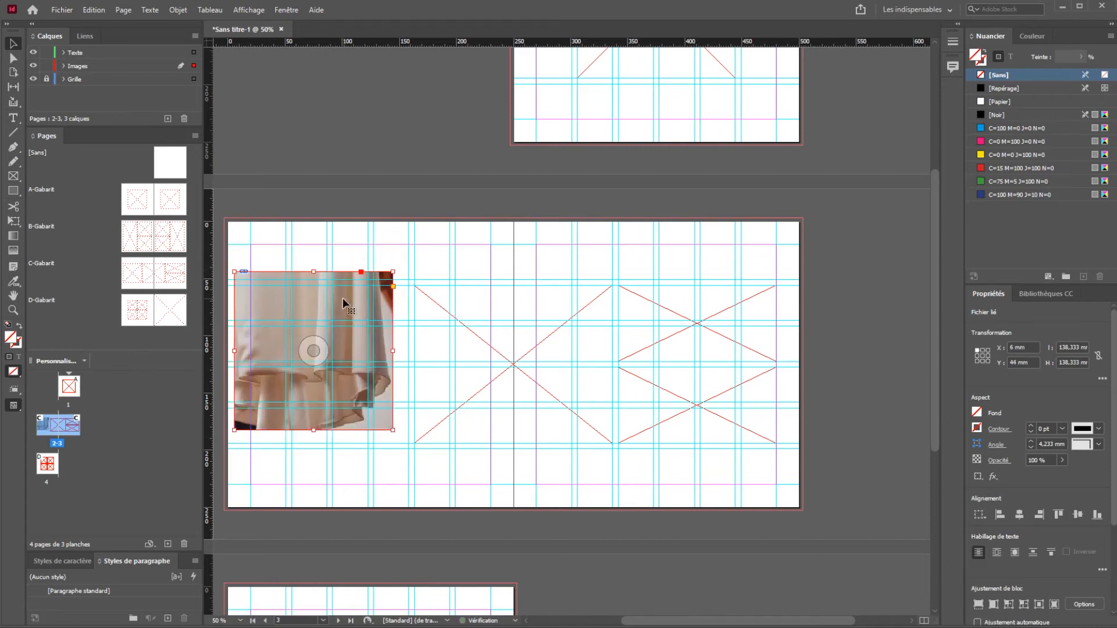
key("ctrl+z")
left_click(327, 363)
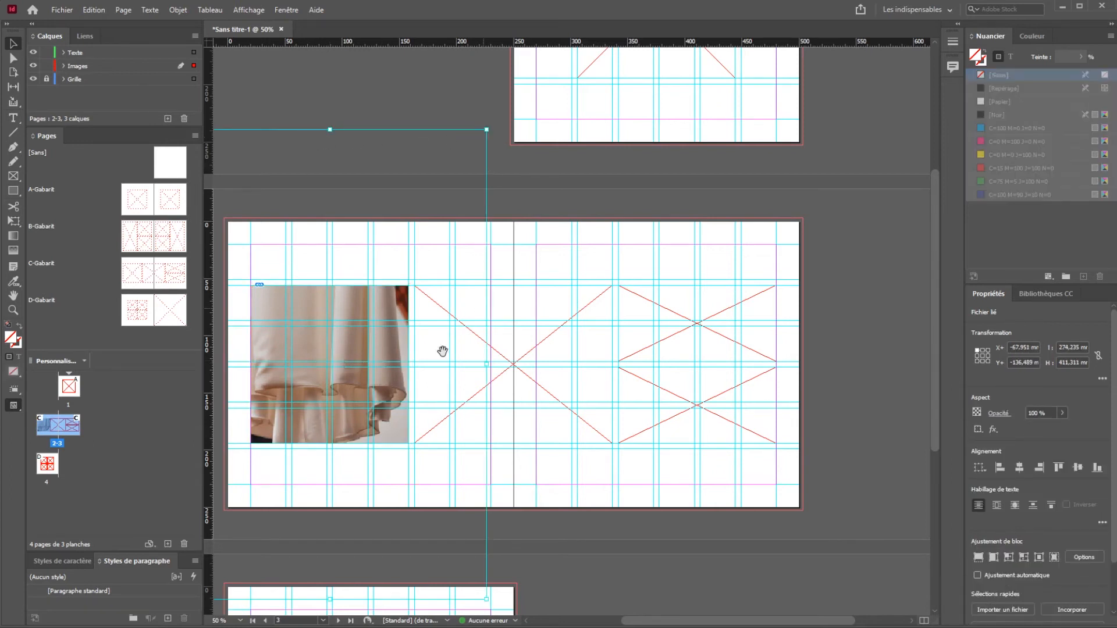
left_click_drag(330, 364, 292, 257)
left_click_drag(341, 366, 412, 427)
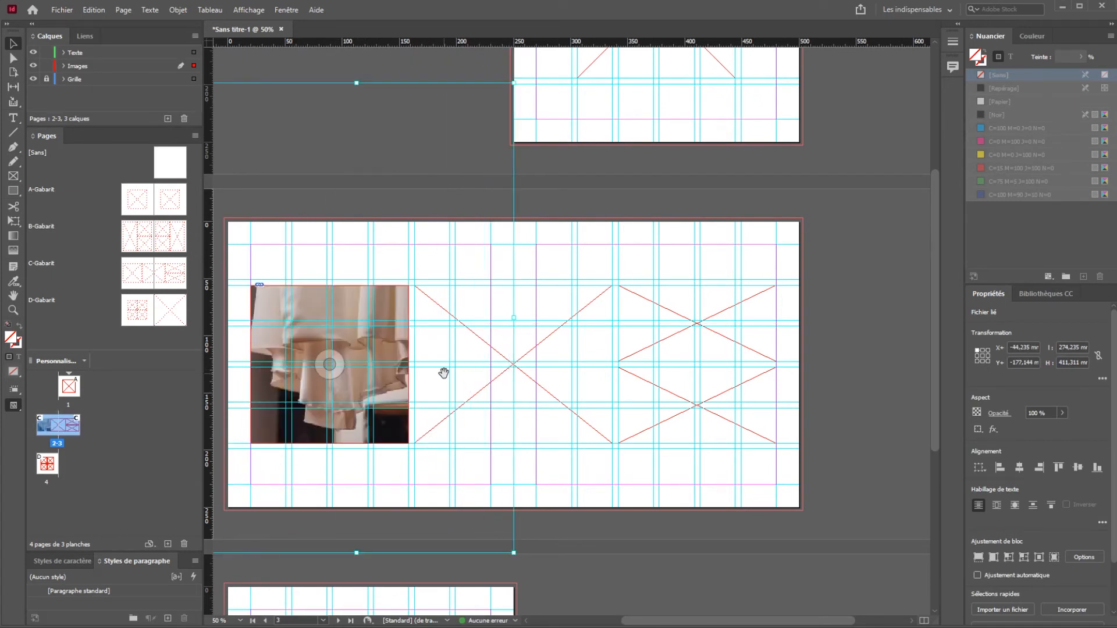
key("ctrl+z")
key("ctrl+z")
Reselect the photo frame on page 2 and set its outline weight to 2 pt.
left_click(722, 251)
left_click(344, 363)
left_click(300, 292)
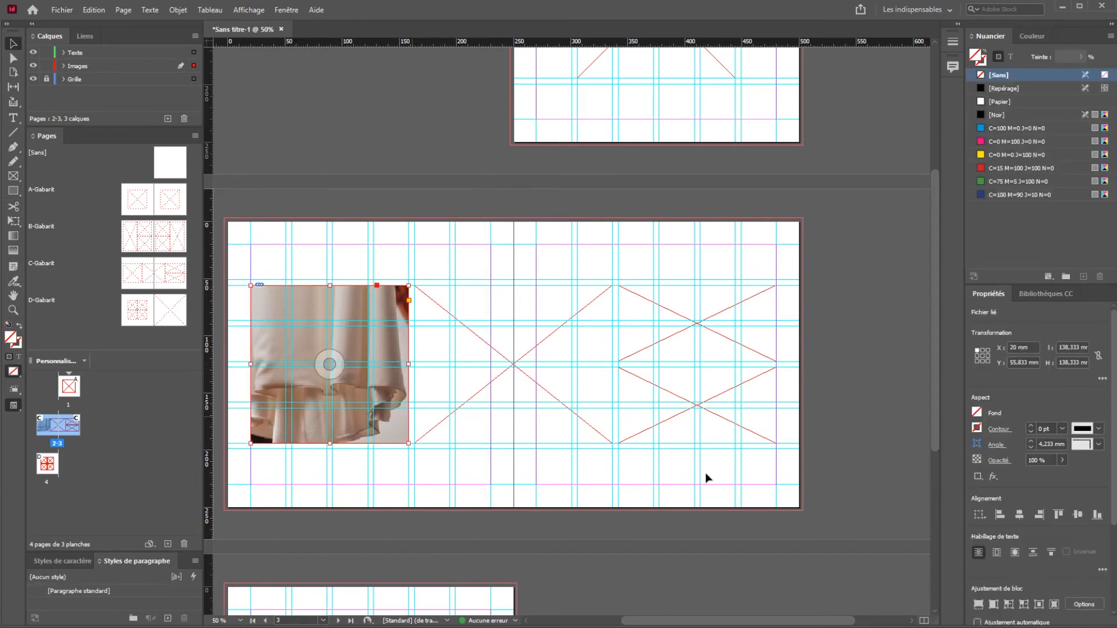
scroll(1048, 429, "up", 2)
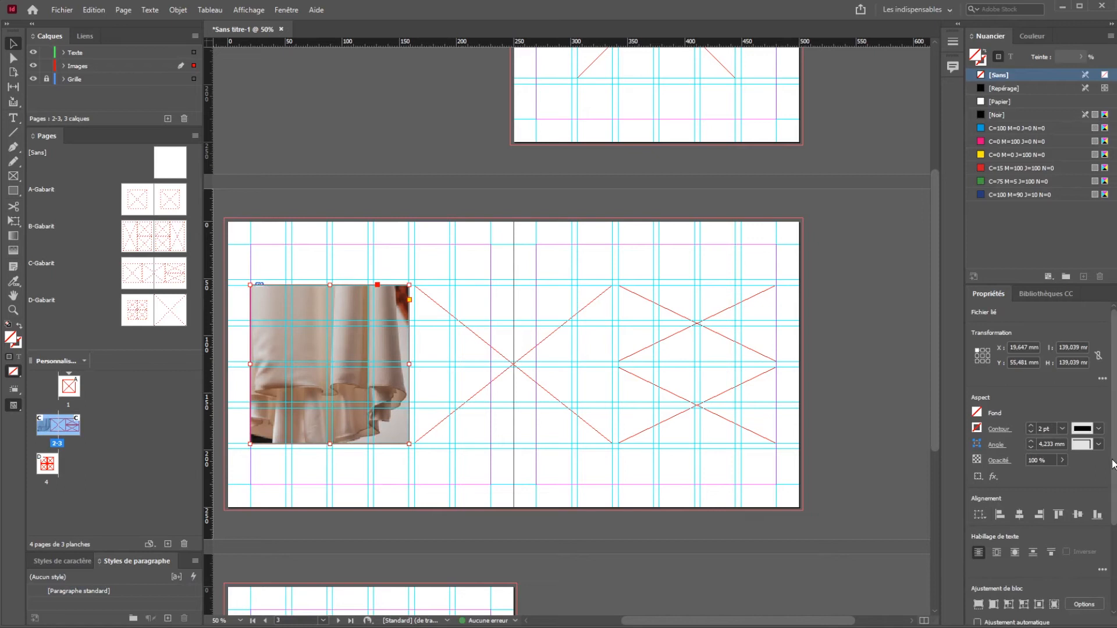
Fill page 2's outer frame proportionally with the dress photo and shift the photo upward to show the shoes.
scroll(1108, 477, "down", 3)
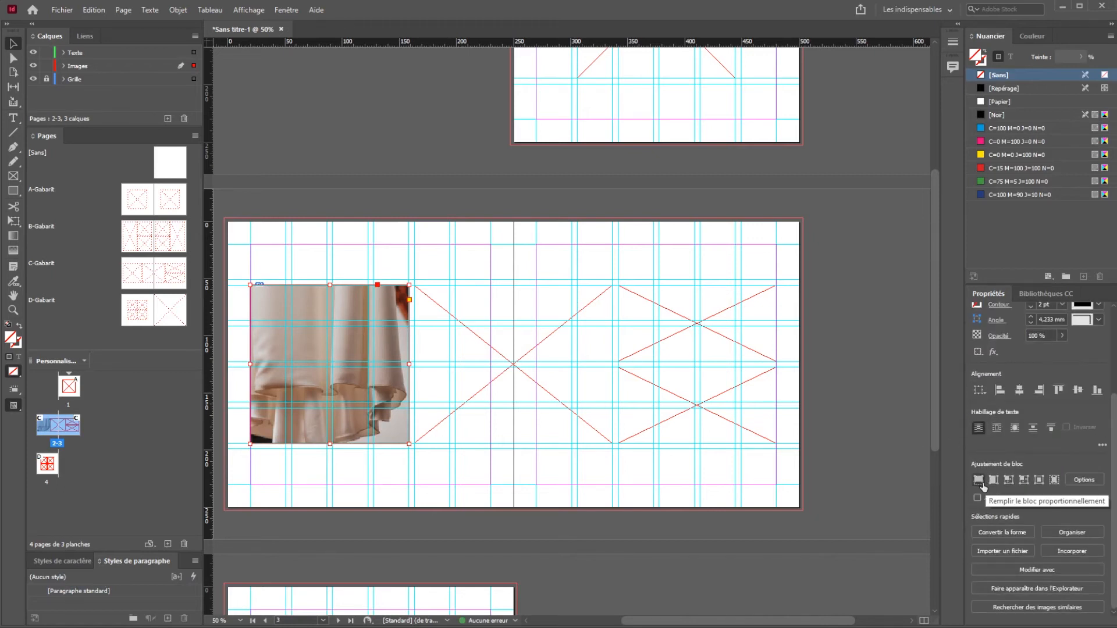
left_click(983, 485)
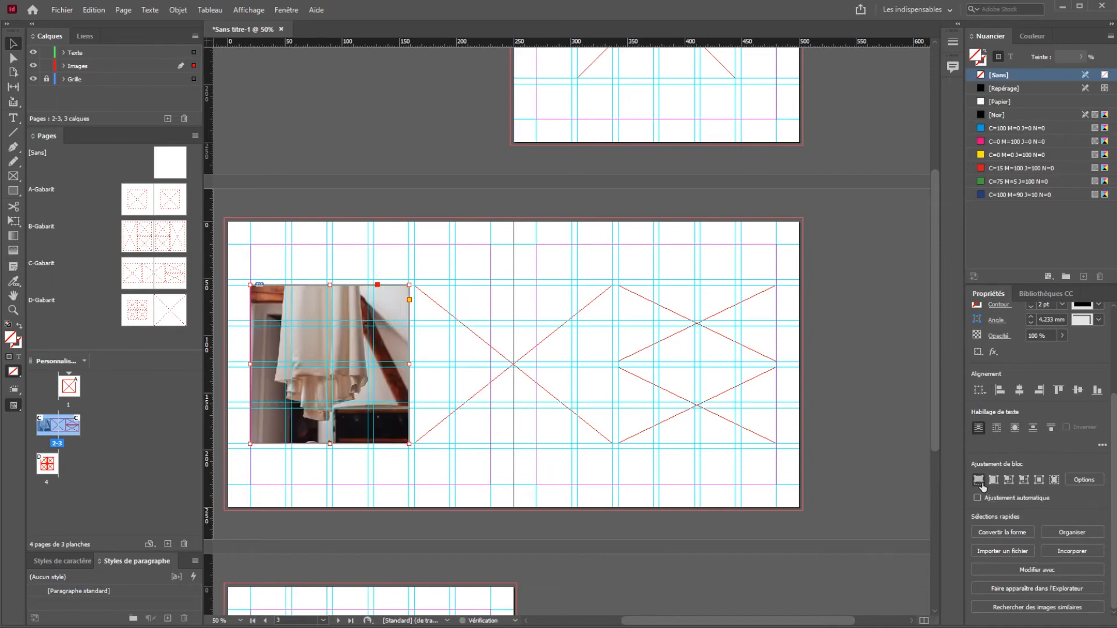
left_click(339, 361)
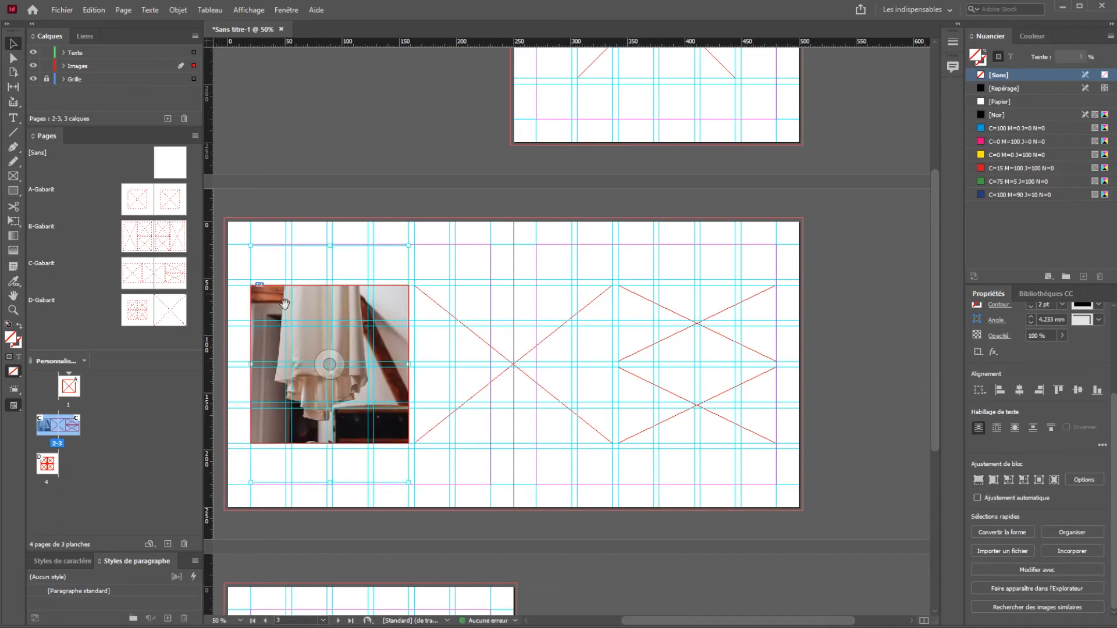
left_click_drag(330, 368, 338, 335)
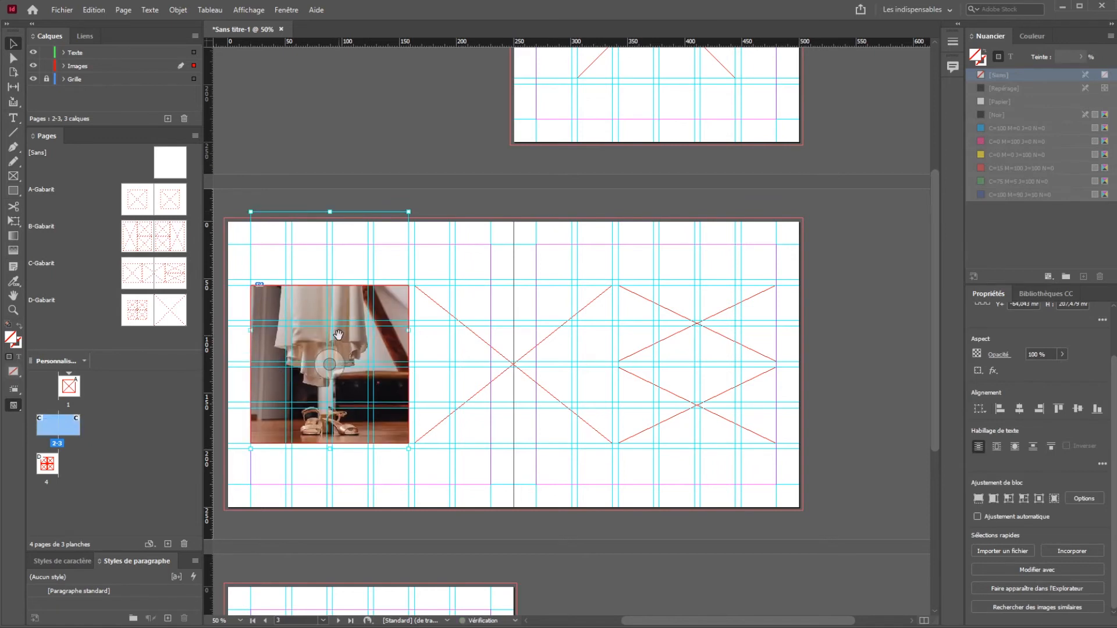
Place the photo _MG_7036 in the central frame that spans pages 2 and 3.
left_click(499, 349)
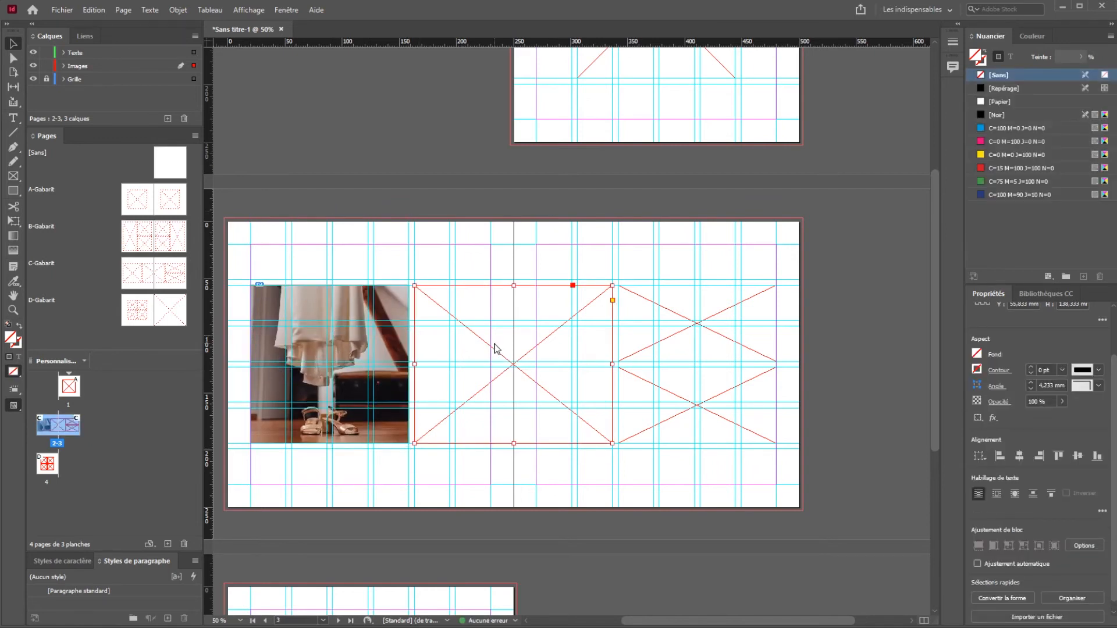
key("ctrl+d")
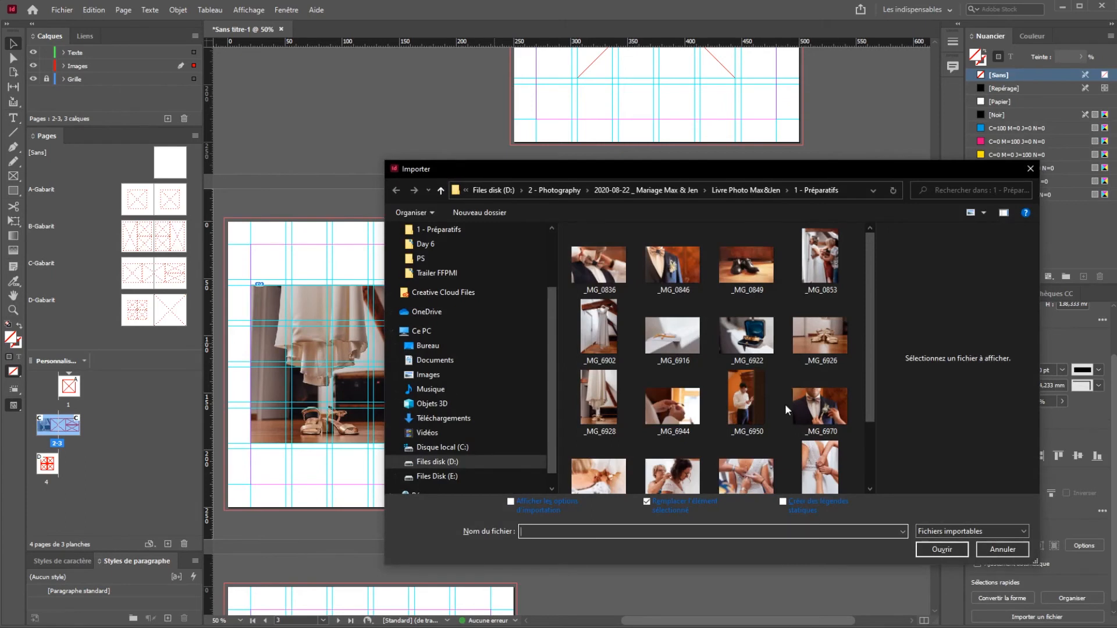
scroll(784, 403, "down", 2)
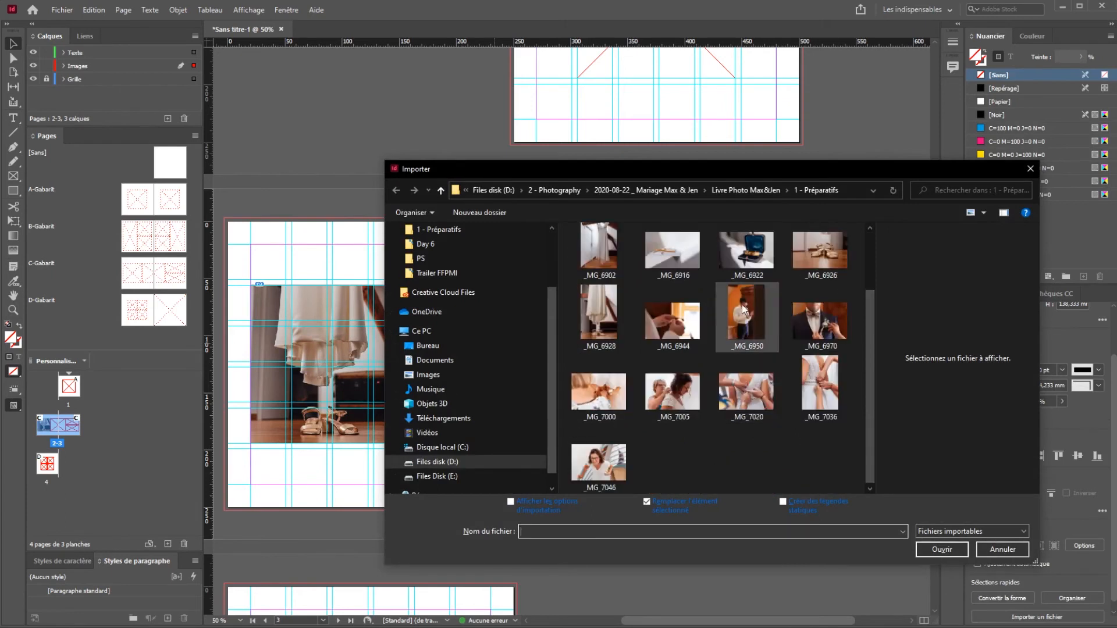
left_click(822, 384)
left_click(942, 549)
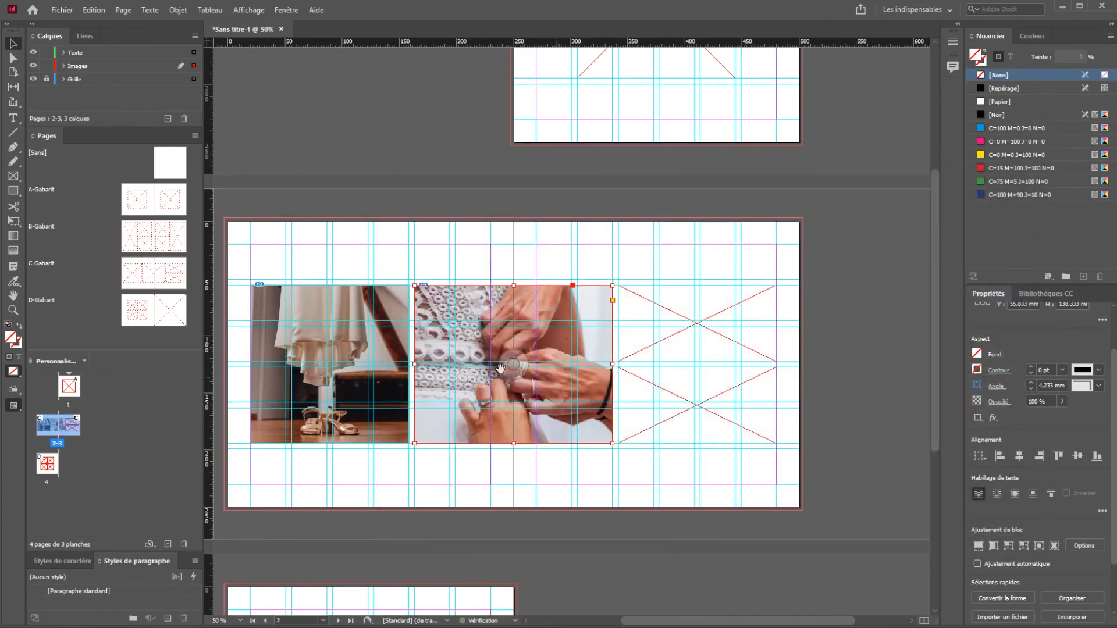
Fill the central frame proportionally with its photo and shift the photo slightly upward inside the frame.
left_click(508, 365)
left_click(980, 499)
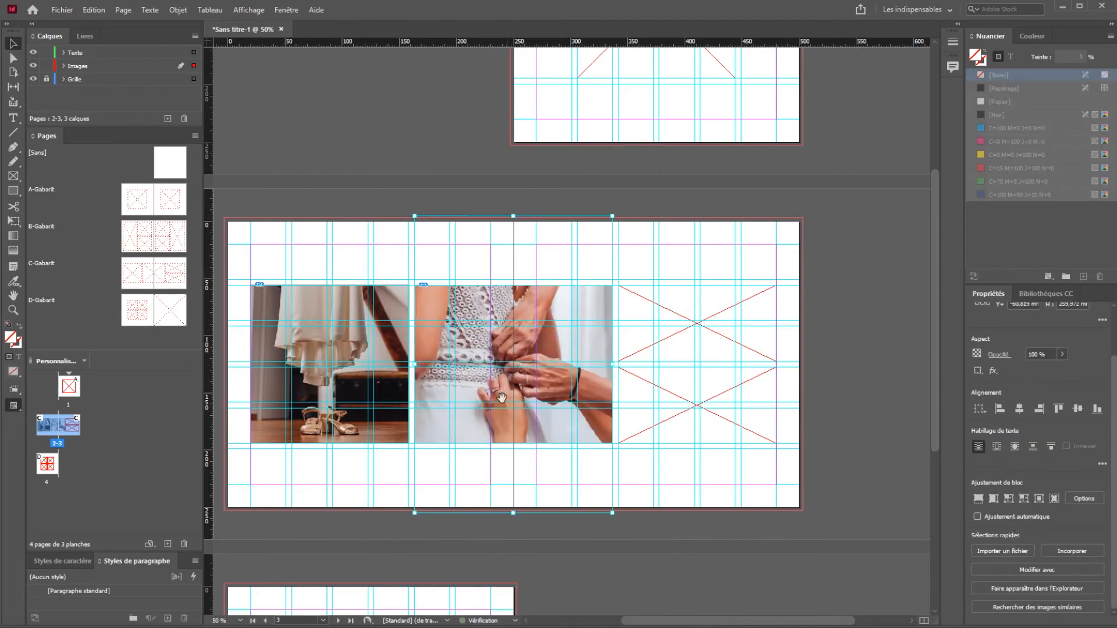
left_click_drag(507, 367, 512, 350)
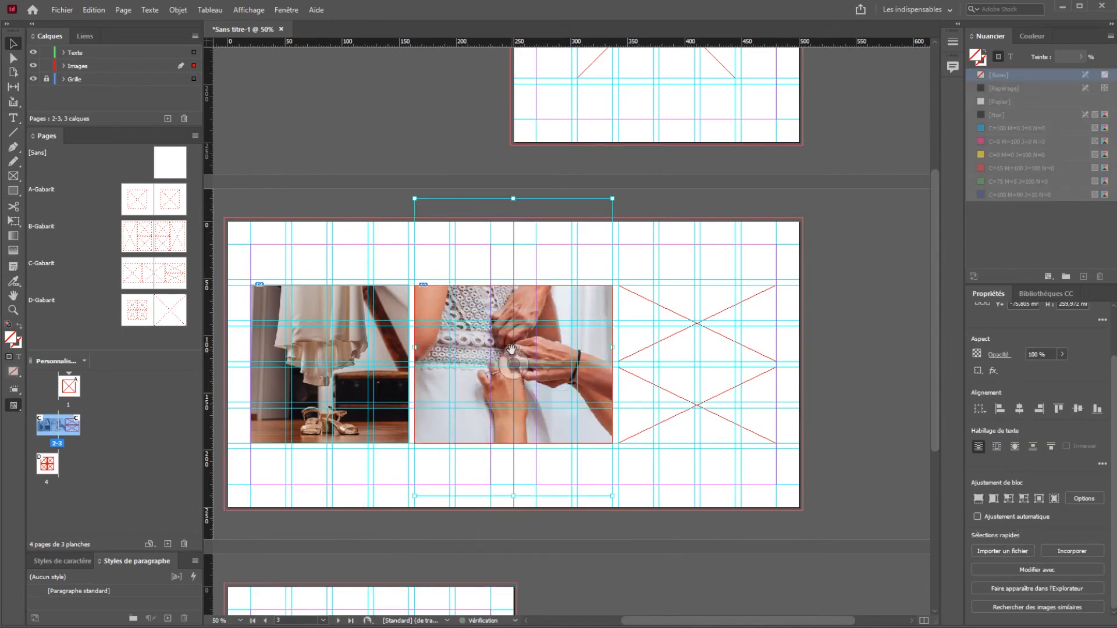
Place the photo _MG_6916 in the upper small frame on page 3.
left_click(700, 324)
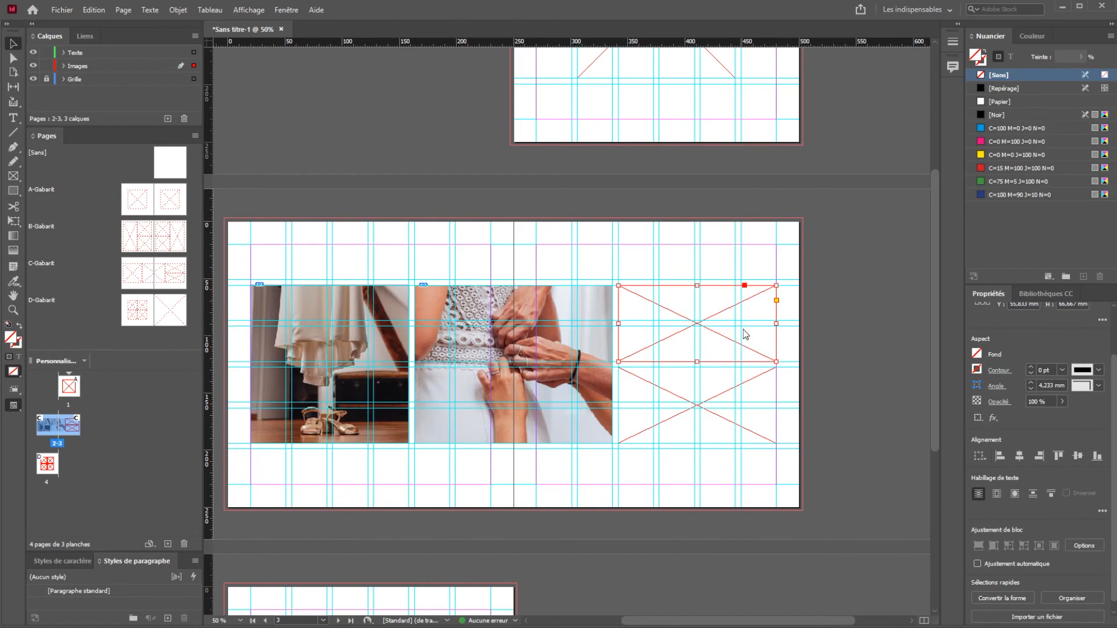
key("ctrl+d")
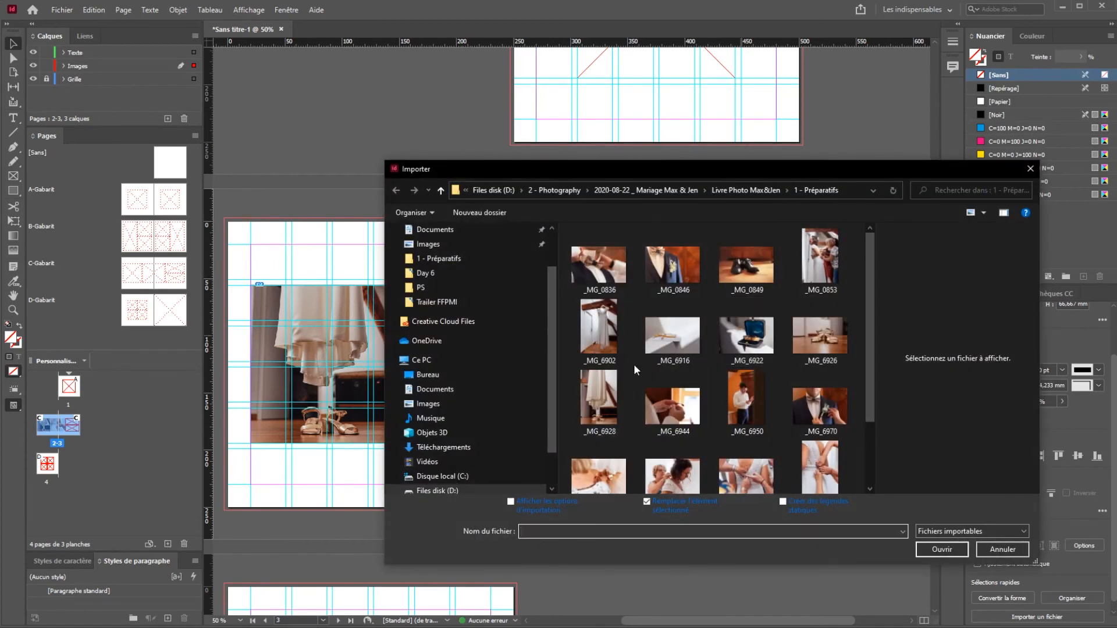
left_click(672, 336)
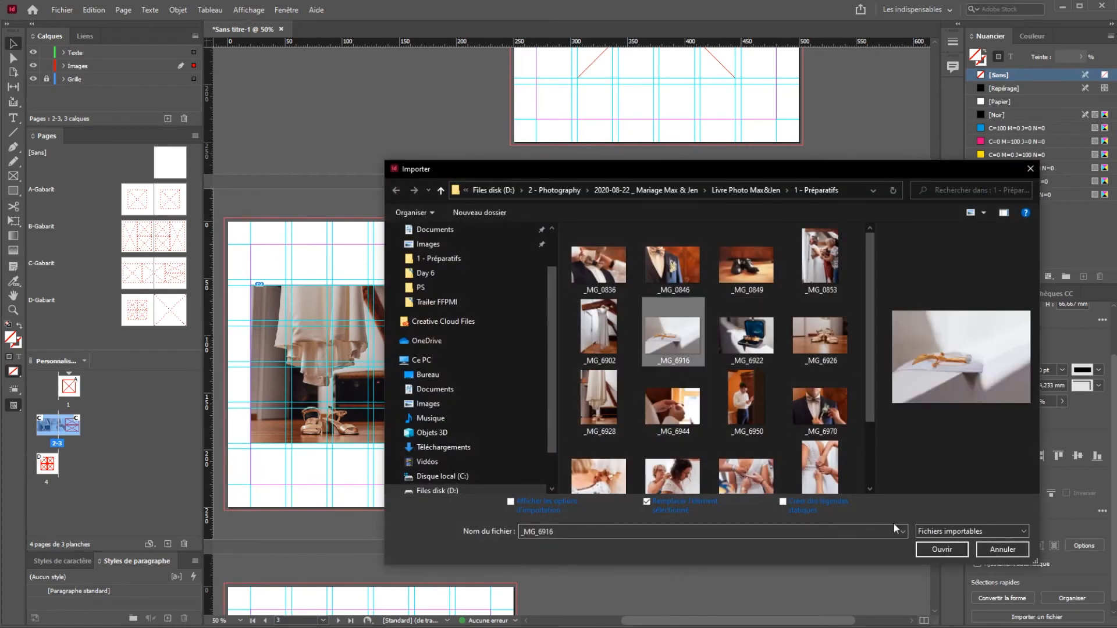
left_click(942, 549)
Fill page 3's upper frame proportionally with its photo, enlarge and reposition the photo inside it, and clear the selection.
left_click(698, 324)
left_click(982, 496)
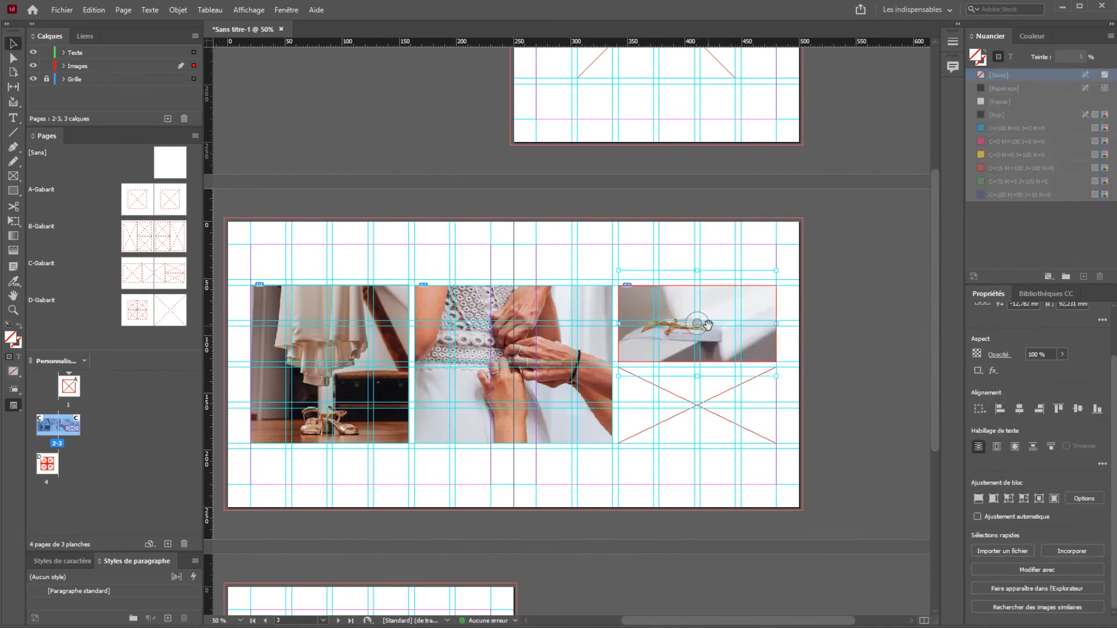
left_click_drag(777, 269, 895, 191)
left_click_drag(698, 329, 718, 319)
left_click(710, 481)
Place the photo _MG_6922 in the lower small frame on page 3.
left_click(696, 431)
key("ctrl+d")
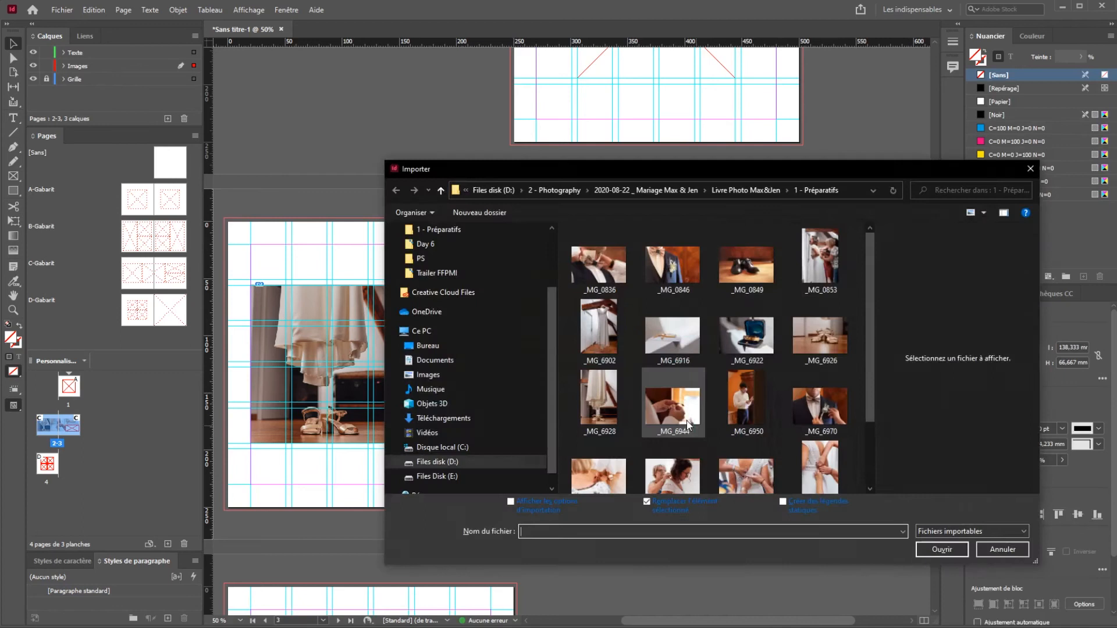
left_click(728, 344)
left_click(935, 551)
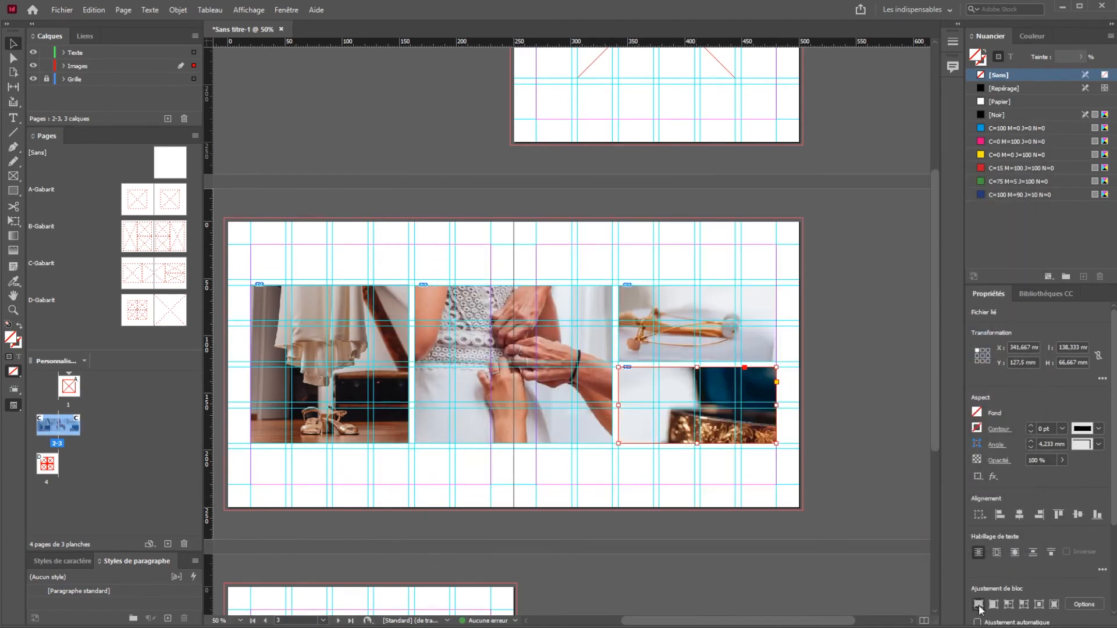
Fill page 3's lower frame proportionally with its photo, reposition the photo vertically inside it, and clear the selection.
left_click(988, 601)
left_click(699, 406)
left_click_drag(698, 412, 697, 401)
key("shift+Down")
key("shift+Down")
key("shift+Down")
key("shift+Down")
key("shift+Down")
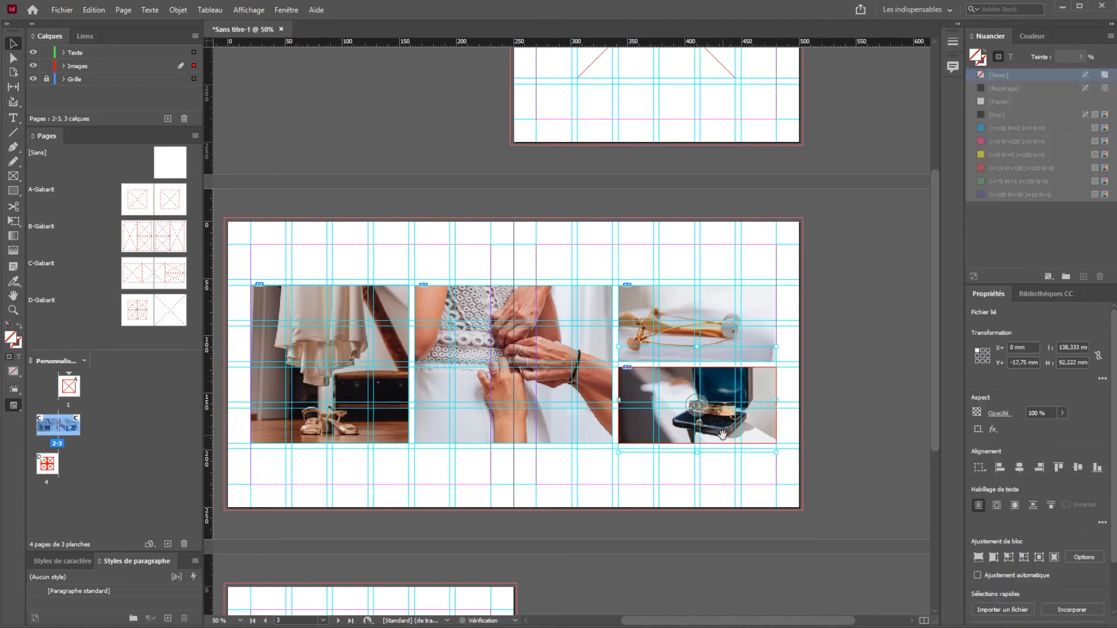
key("shift+Up")
key("shift+Up")
key("shift+Up")
key("shift+Up")
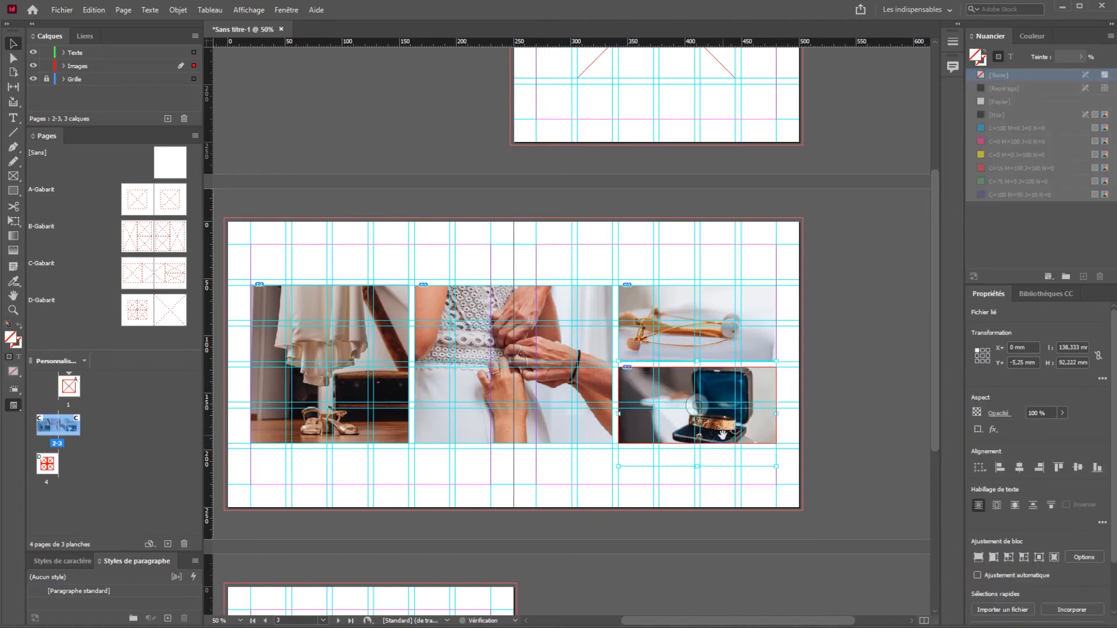
left_click(776, 522)
Preview the spread of pages 2 and 3 in full-screen presentation mode and return to the layout.
left_click_drag(627, 515, 678, 486)
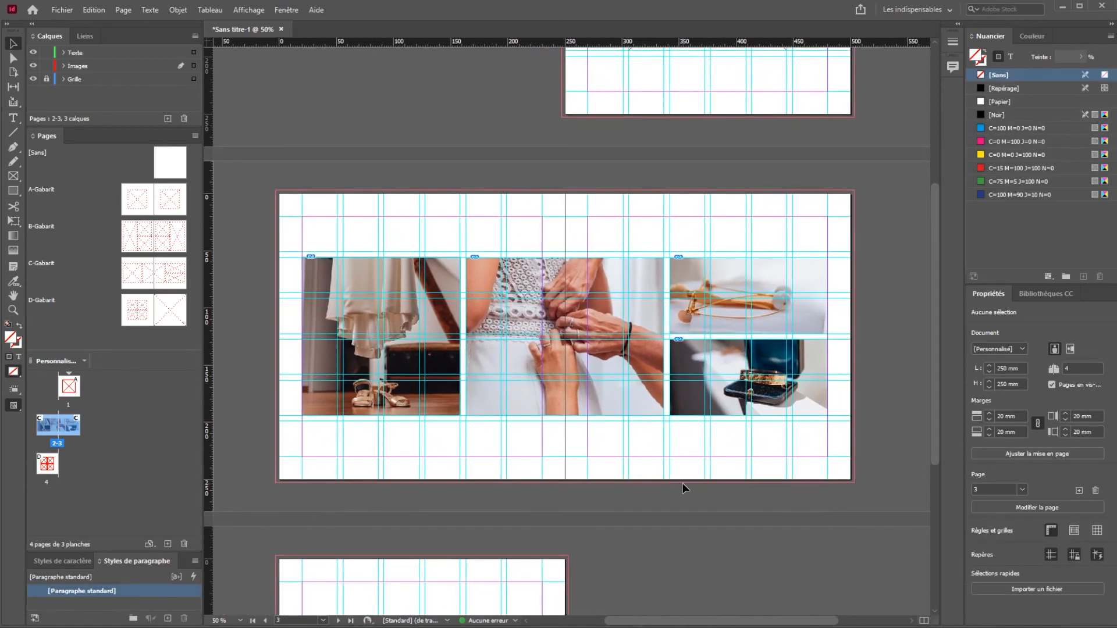
key("shift+w")
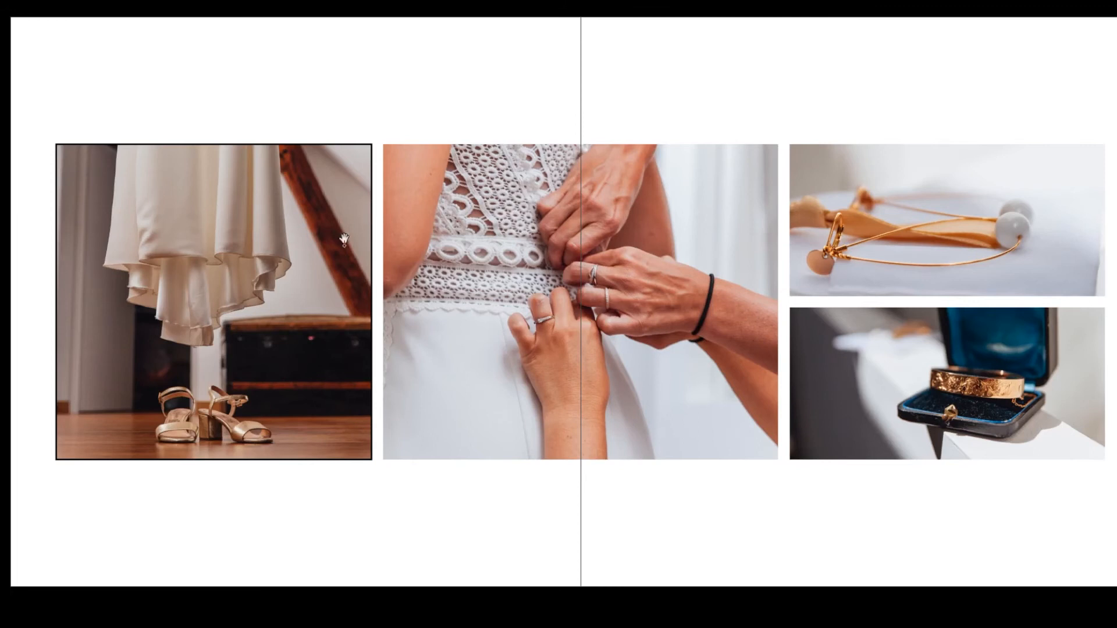
key("Escape")
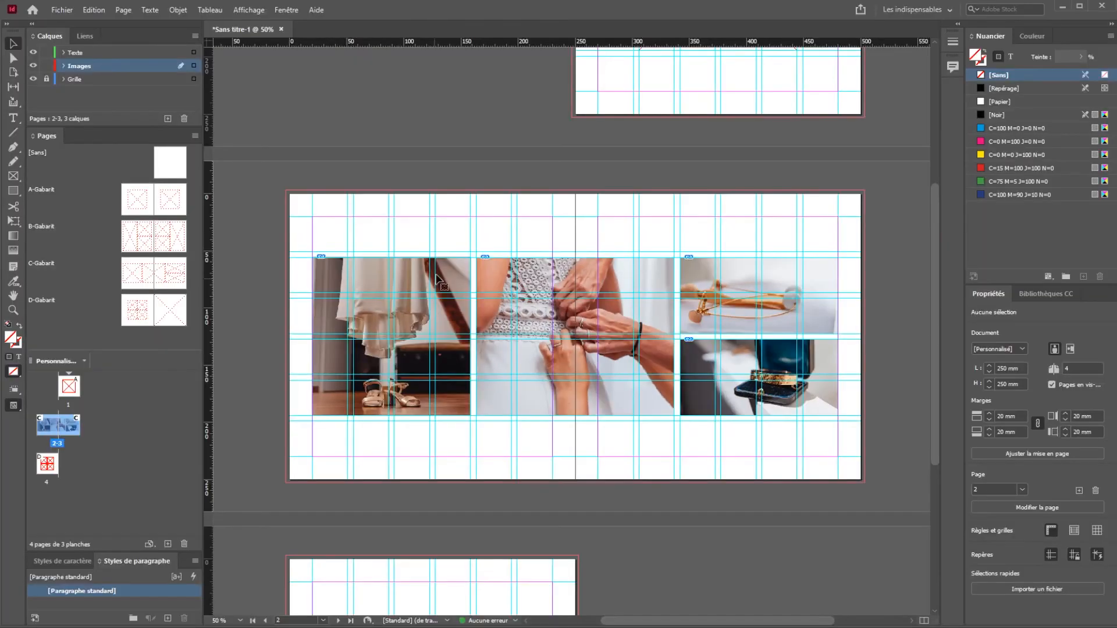
Set the stroke of page 2's large photo frame to [Sans] and preview the spread in presentation mode.
left_click(437, 276)
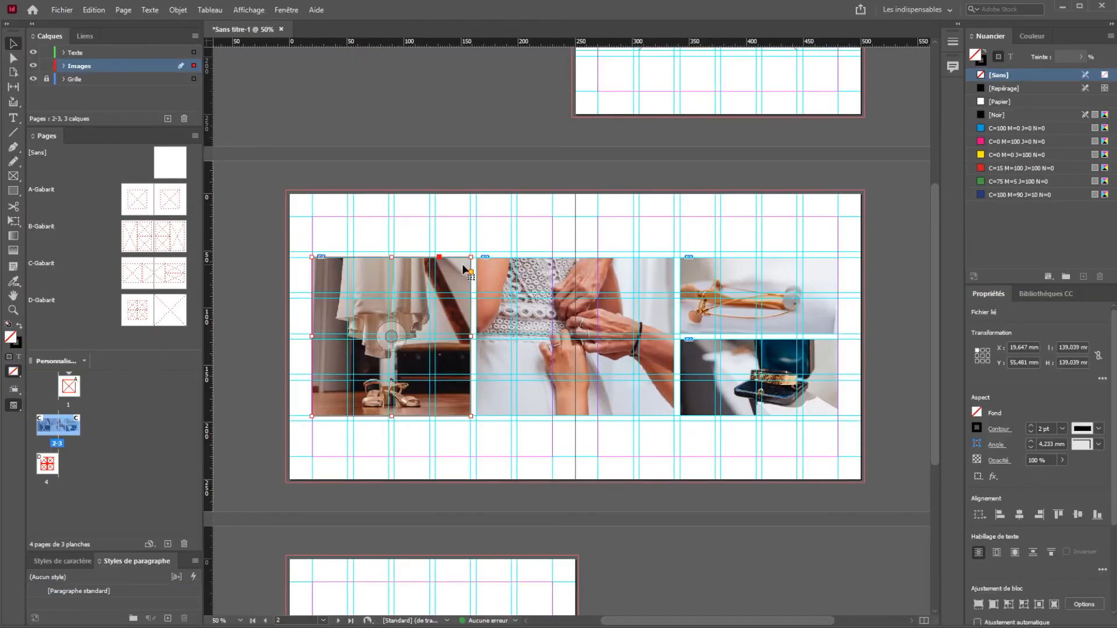
left_click(20, 346)
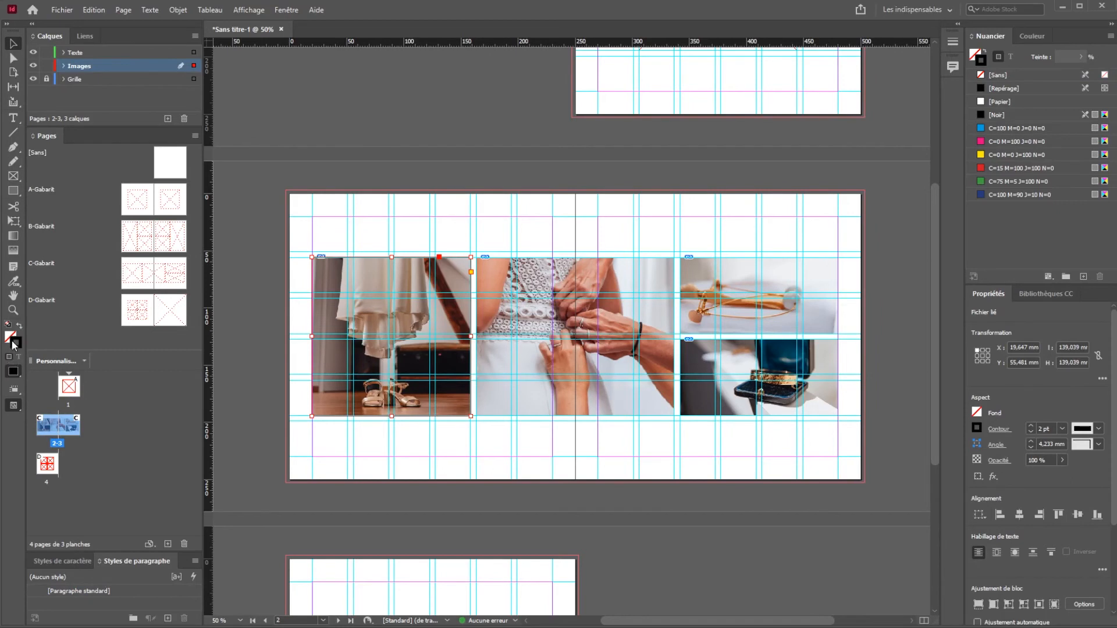
double_click(21, 347)
left_click(692, 258)
left_click(977, 428)
left_click(1008, 508)
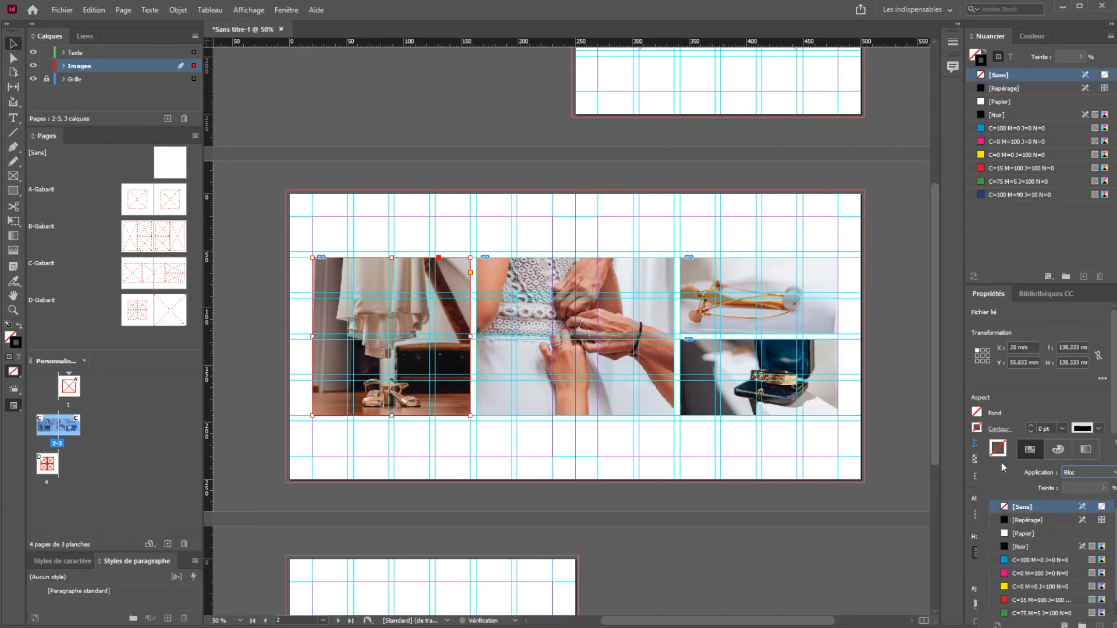
left_click(639, 225)
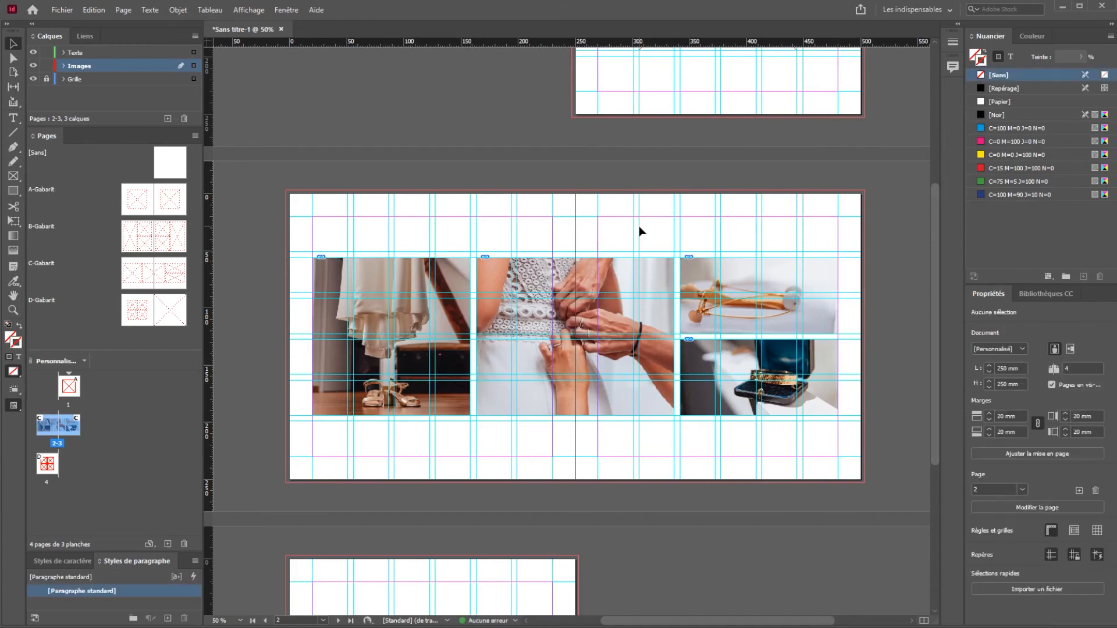
key("shift+w")
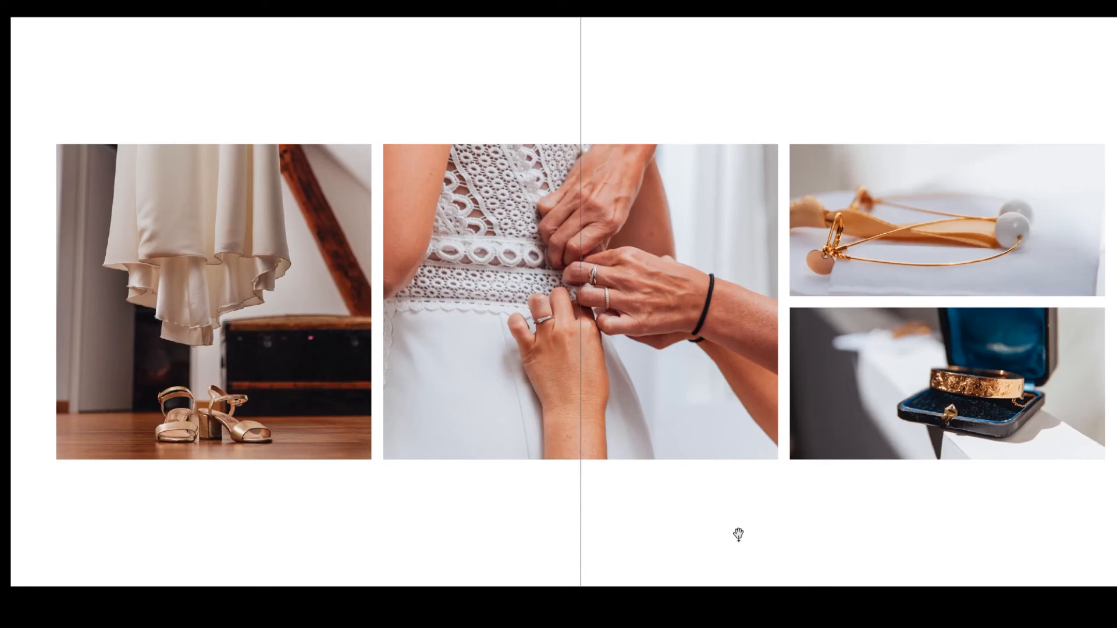
key("Escape")
Place the photo _MG_0836 in the central frame on page 1.
scroll(698, 361, "up", 5)
left_click(744, 280)
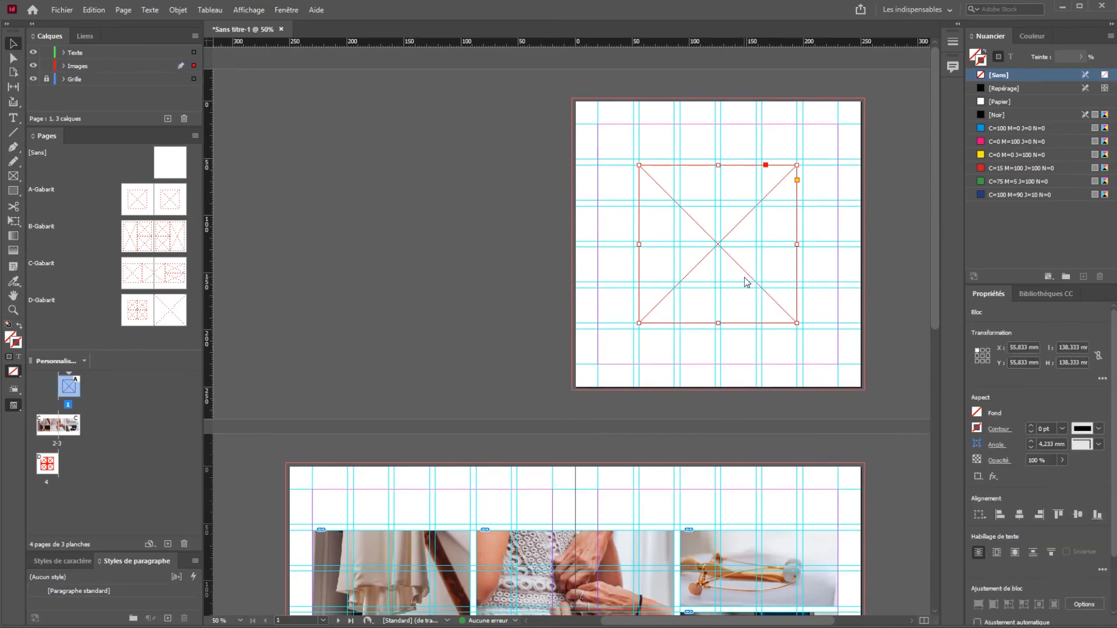
key("ctrl+d")
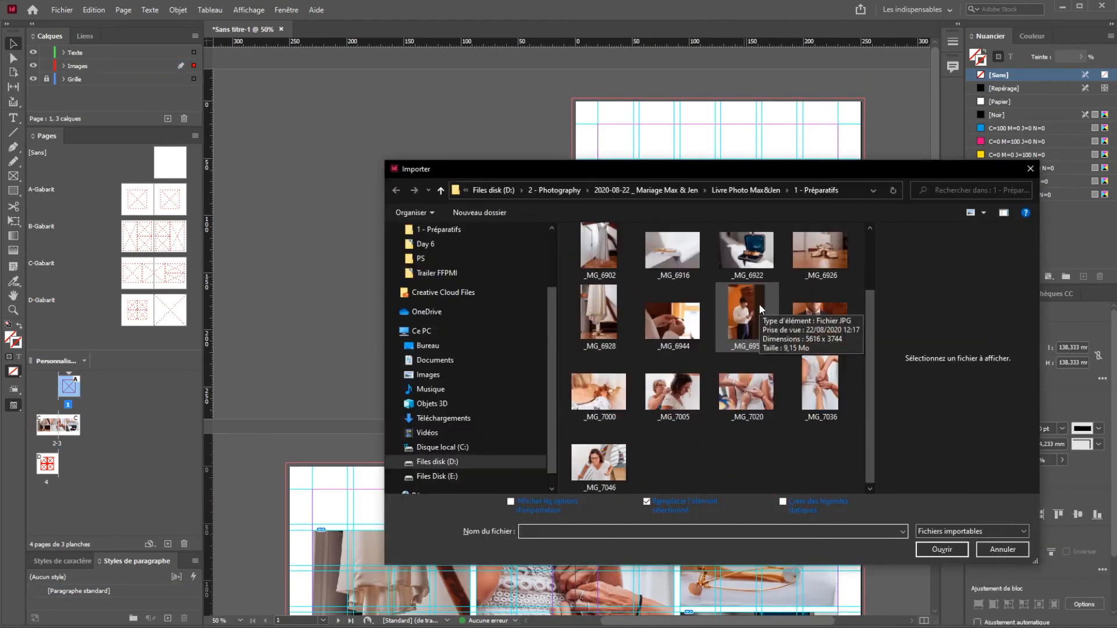
left_click(598, 263)
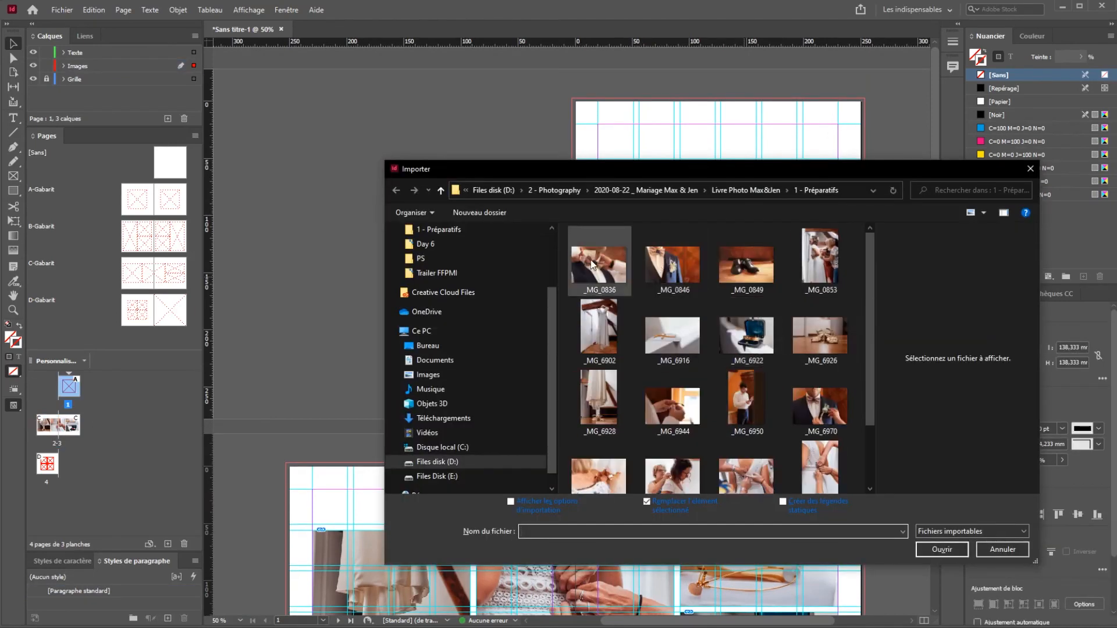
left_click(965, 553)
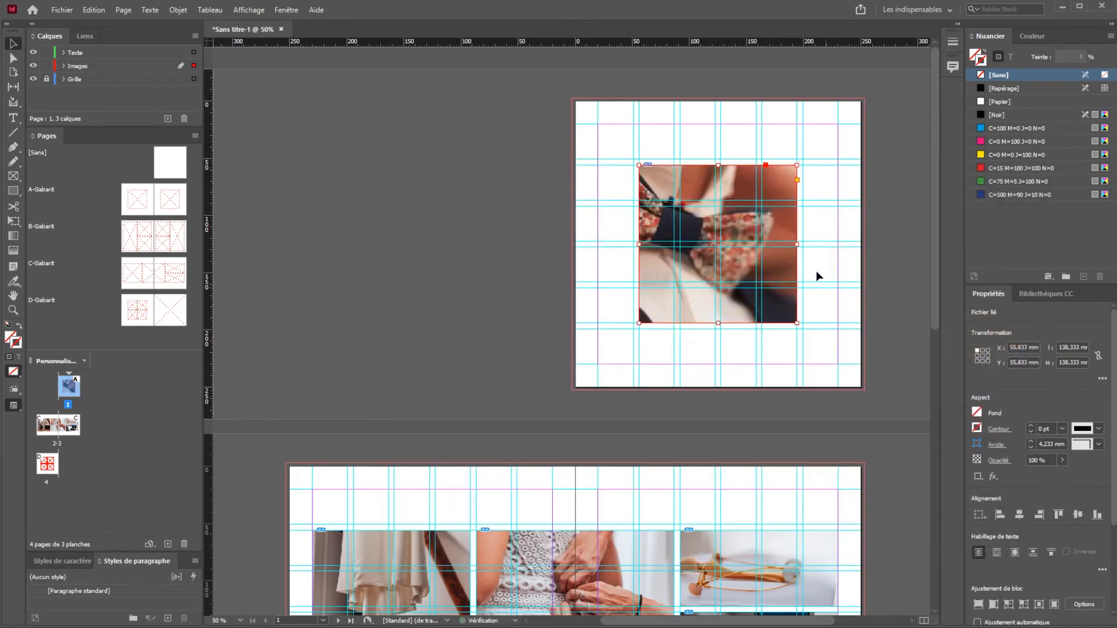
Fill page 1's frame proportionally with its photo and shift the photo about 21 mm to the right inside it.
left_click(978, 605)
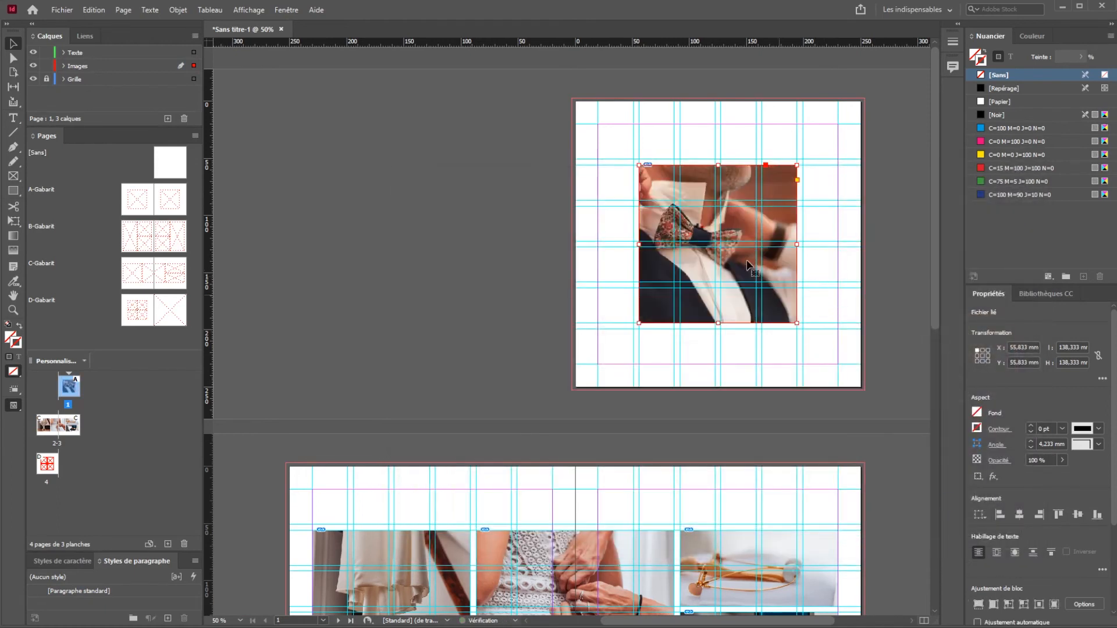
left_click(717, 244)
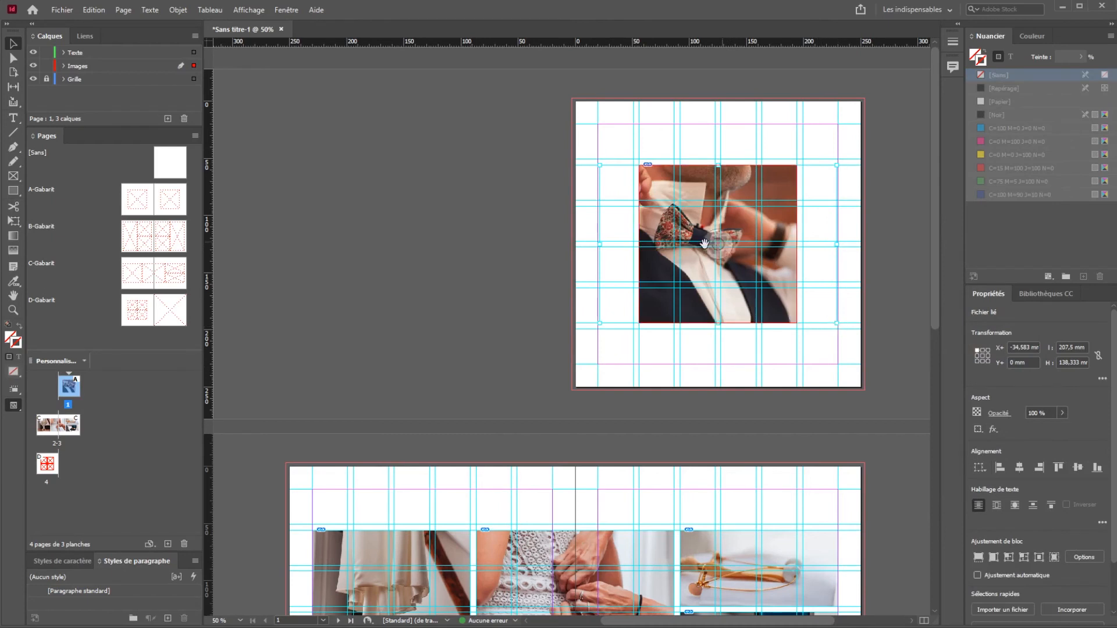
left_click_drag(719, 248, 744, 247)
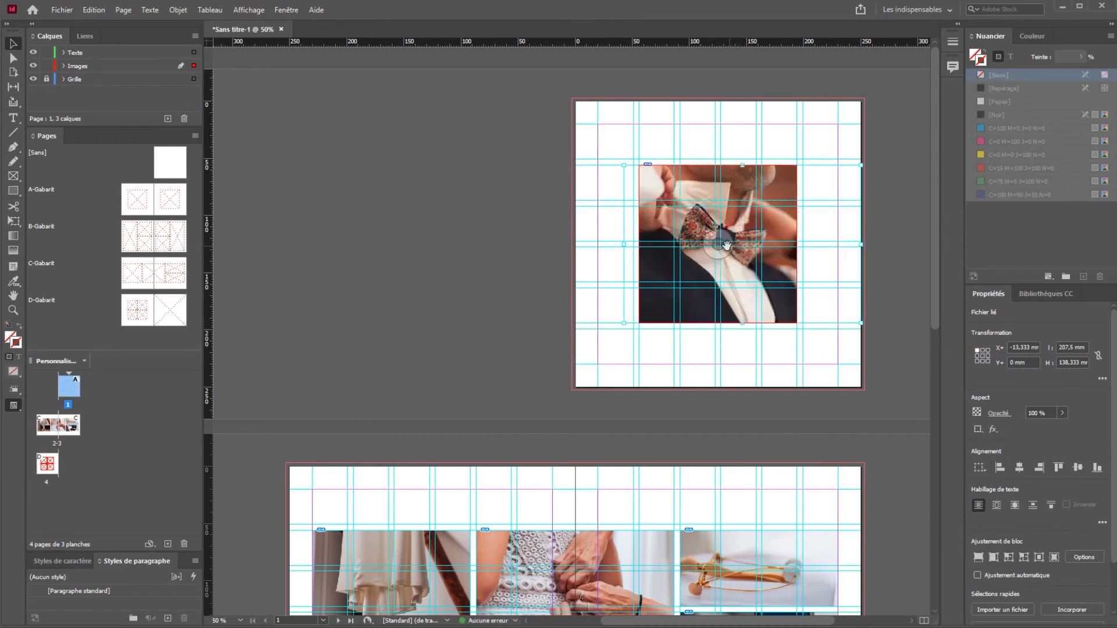
left_click(703, 420)
Place the photo _MG_6944 in the upper-left frame on page 4 and fill the frame proportionally.
scroll(673, 387, "down", 10)
left_click(479, 413)
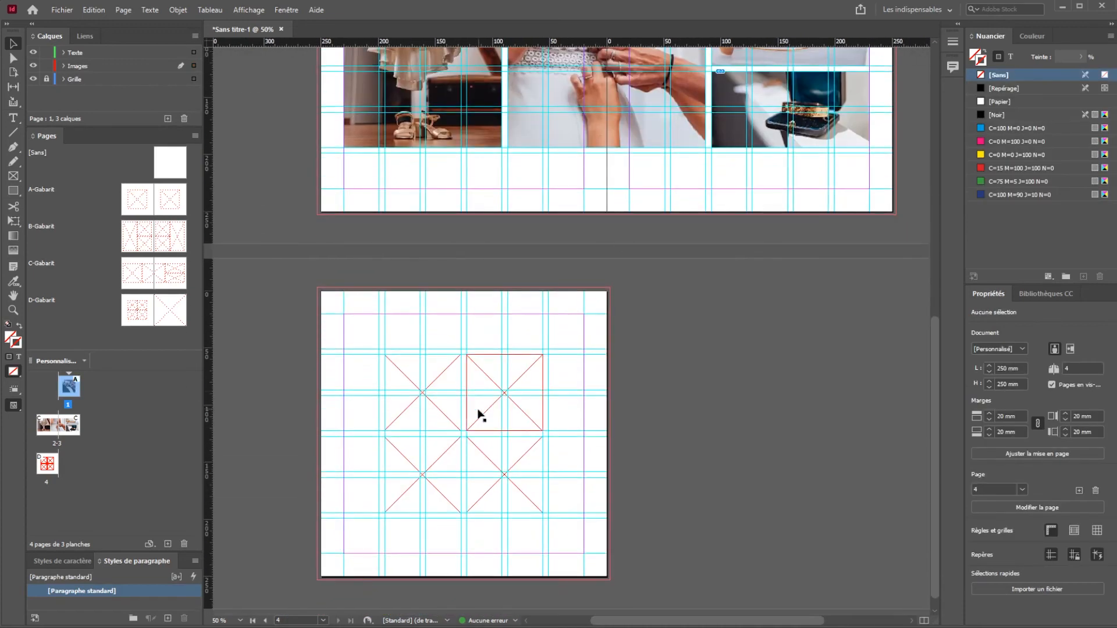
key("ctrl+d")
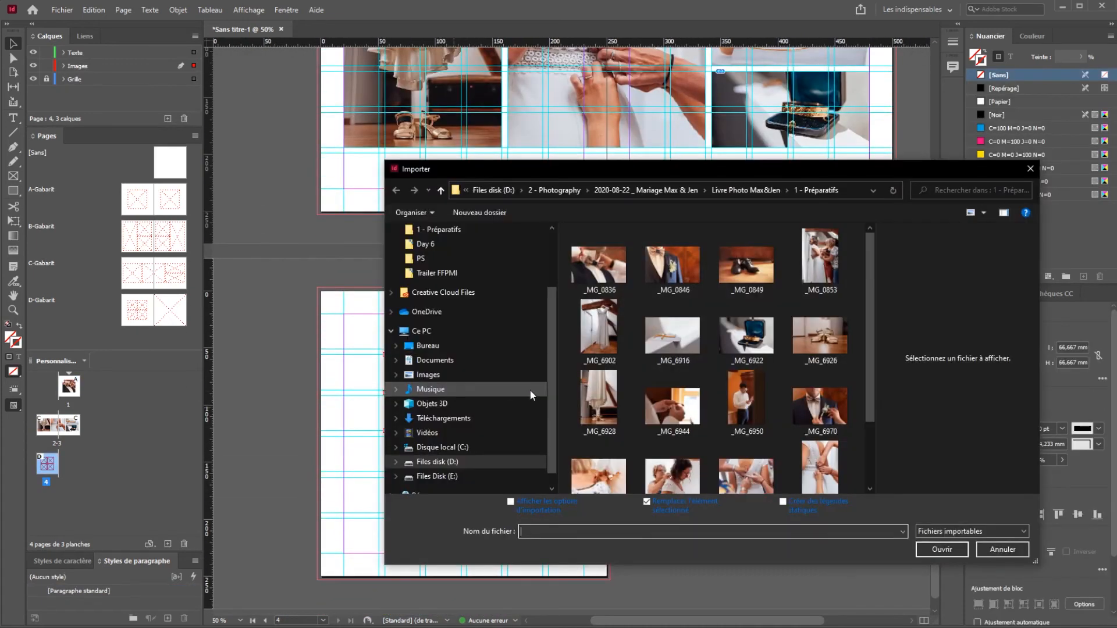
left_click(698, 431)
left_click(940, 548)
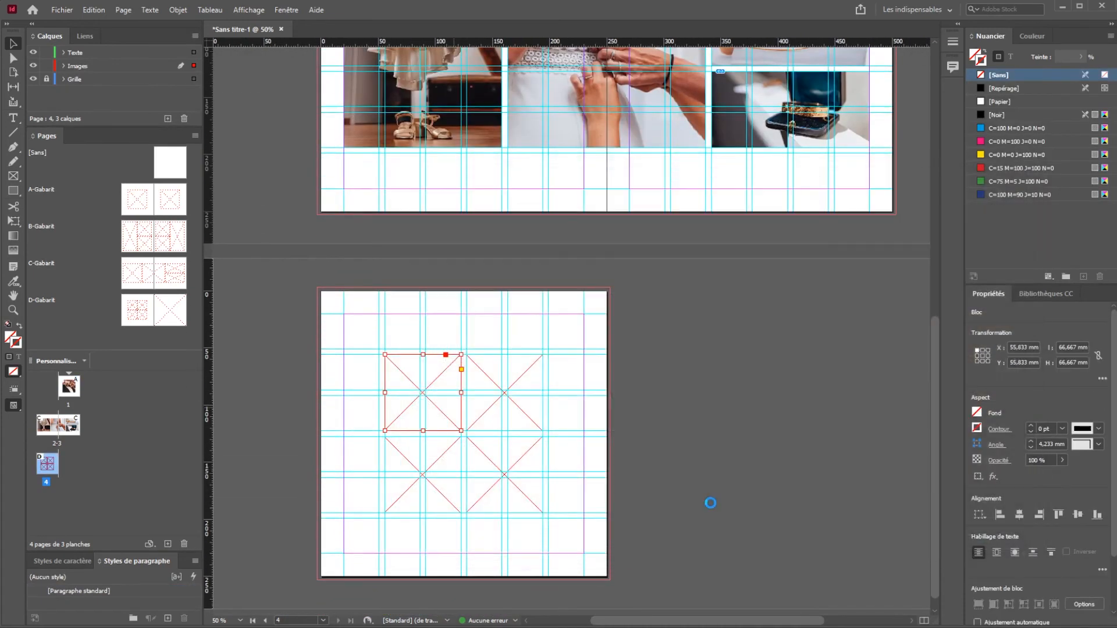
left_click(978, 604)
left_click(423, 394)
Place the photo _MG_6970 in page 4's upper-right frame, filling it proportionally with the photo shifted slightly left.
left_click(531, 411)
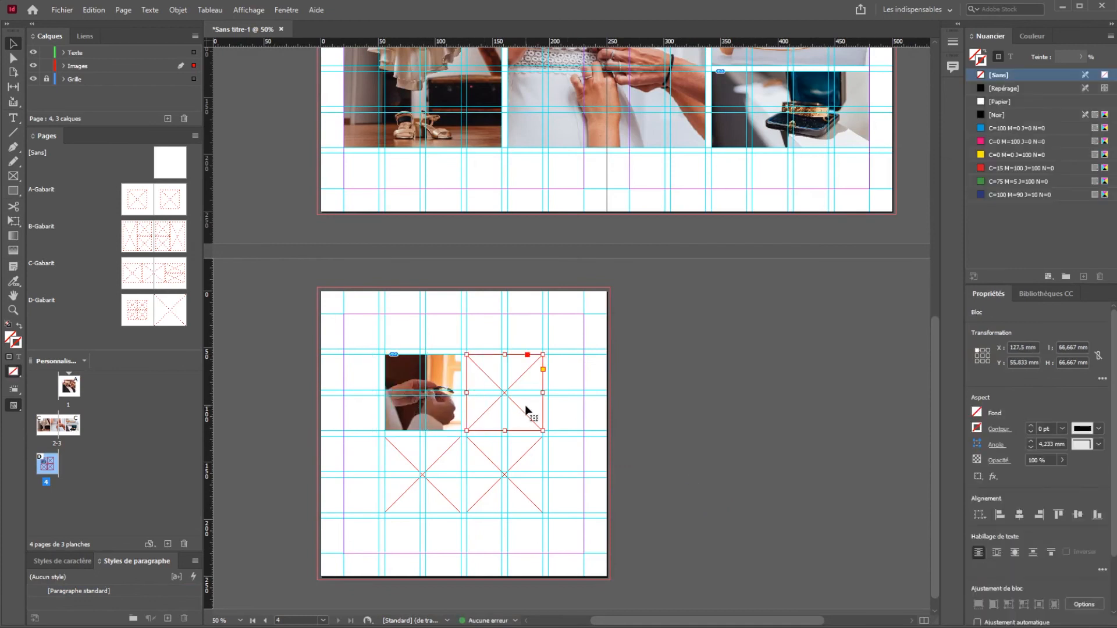
key("ctrl+d")
left_click(815, 407)
left_click(942, 549)
left_click(529, 384)
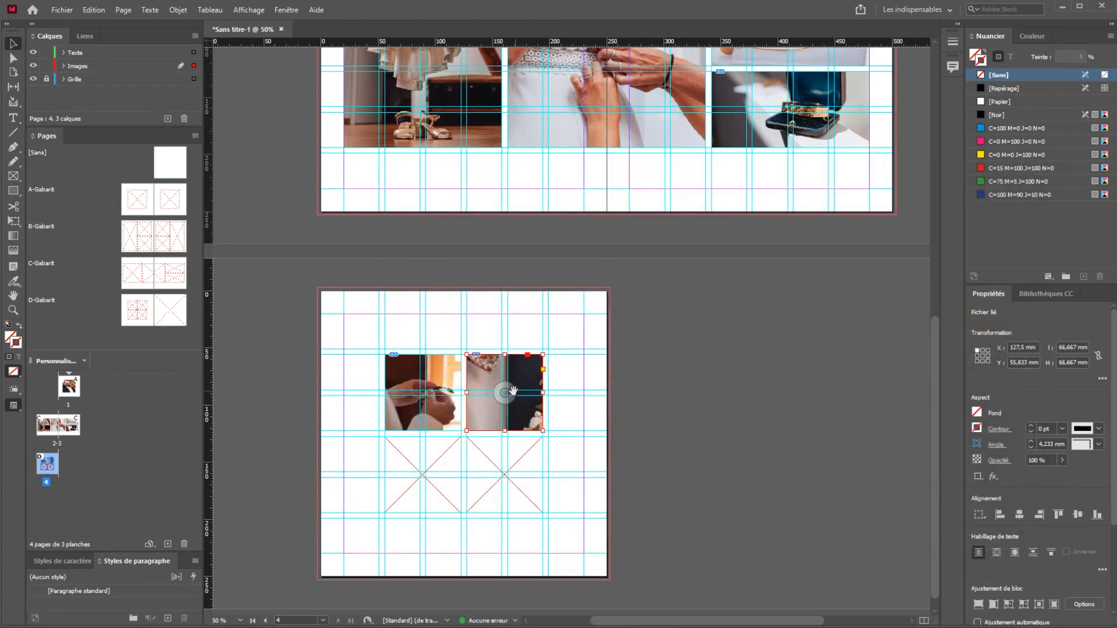
left_click(976, 557)
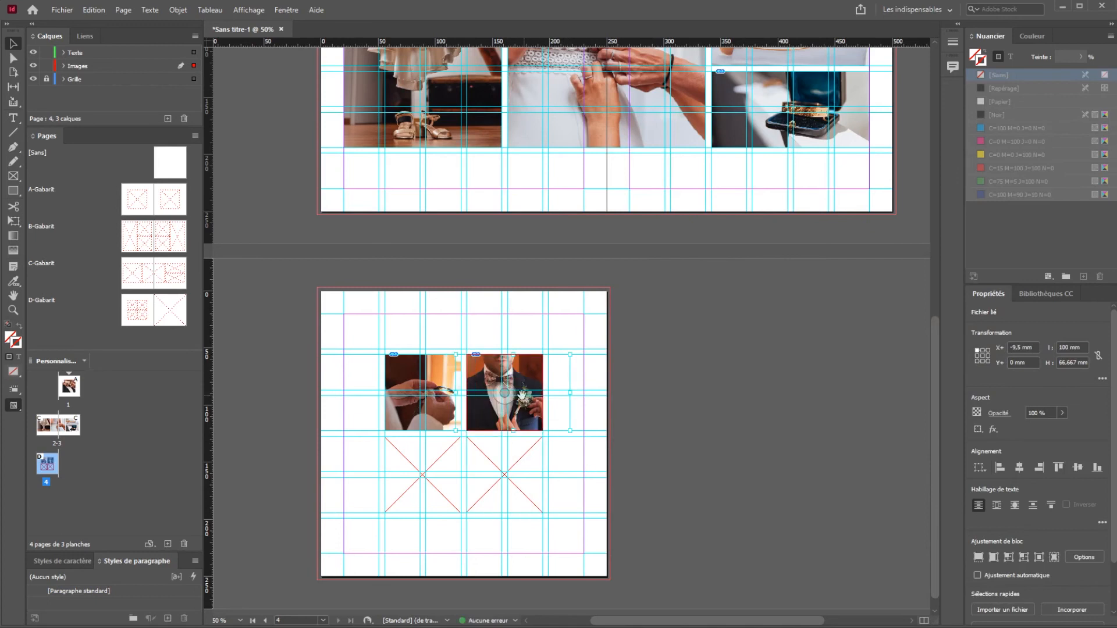
left_click(564, 451)
Place the photo _MG_0849 in the lower-left frame on page 4 and fill the frame proportionally.
left_click(443, 493)
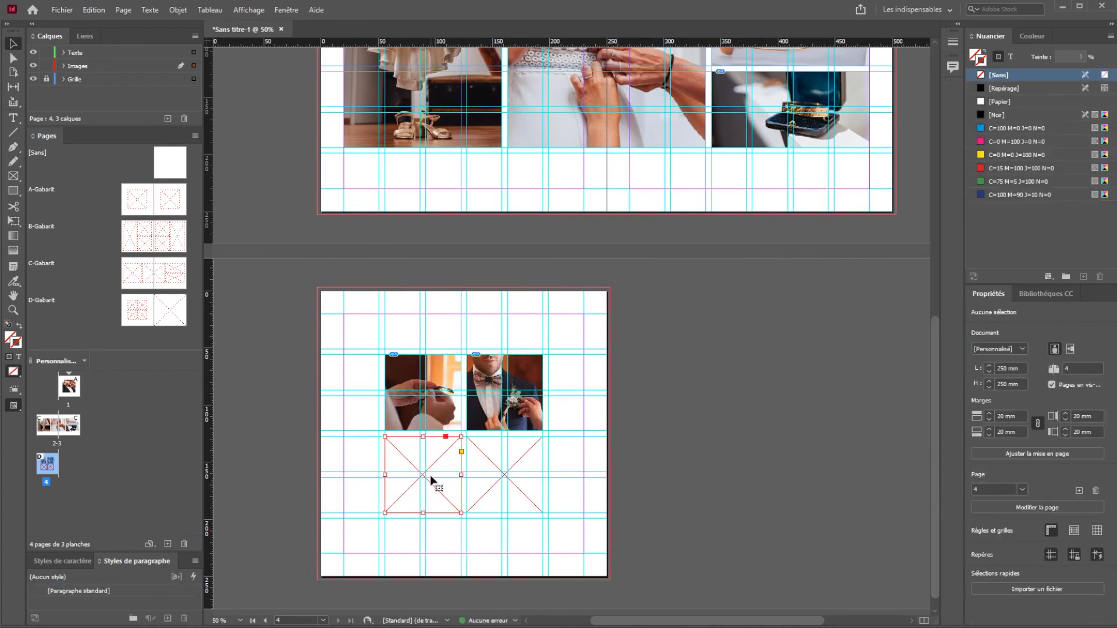
key("ctrl+d")
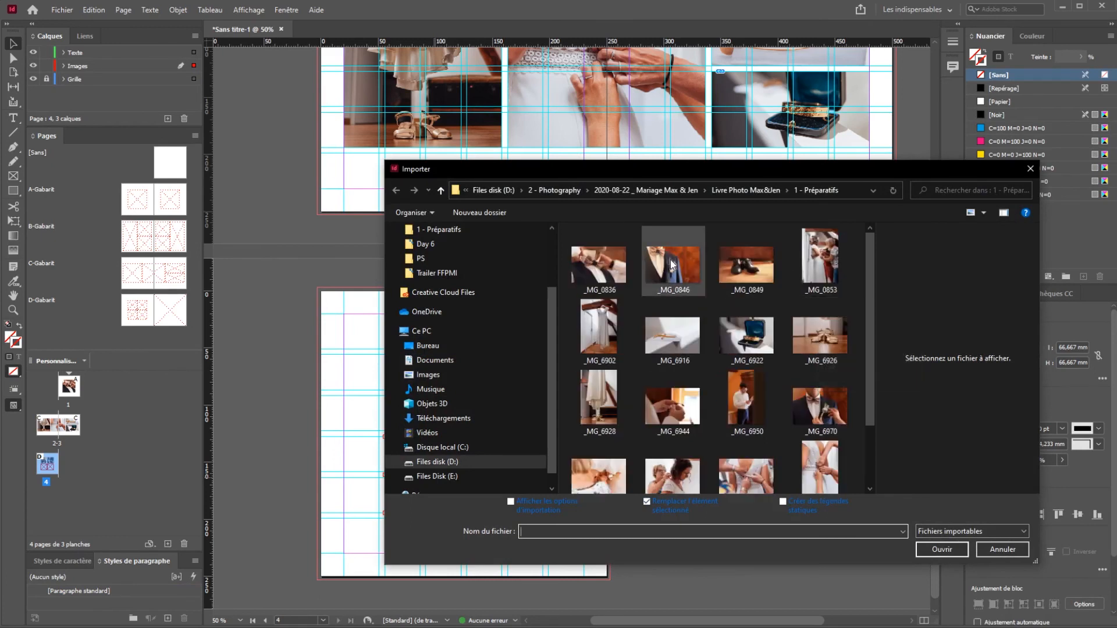
left_click(747, 264)
left_click(937, 550)
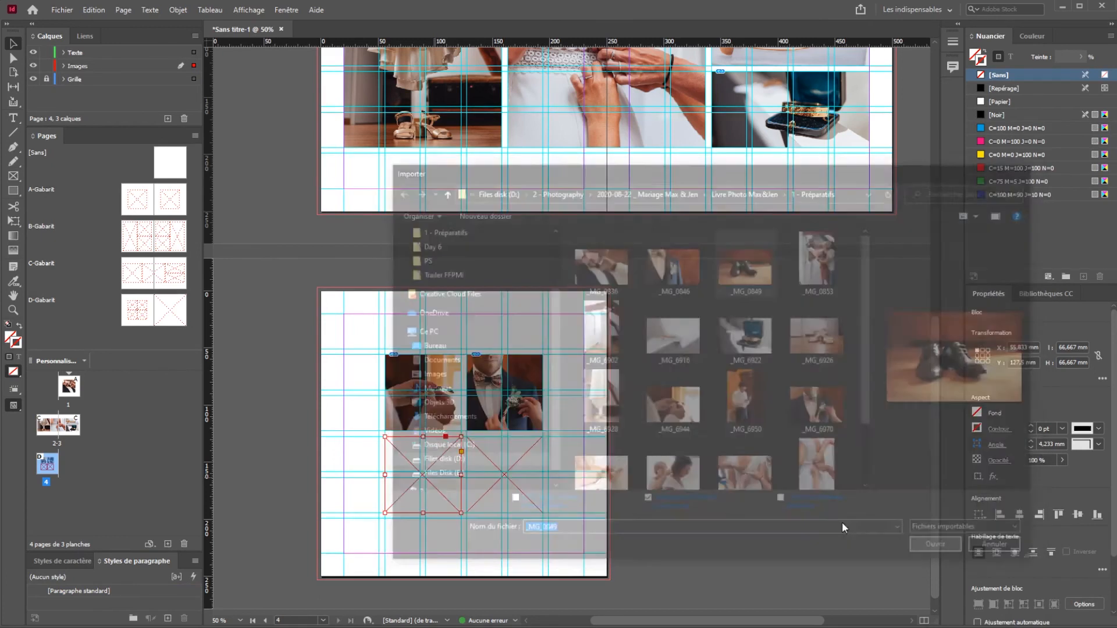
left_click(1060, 611)
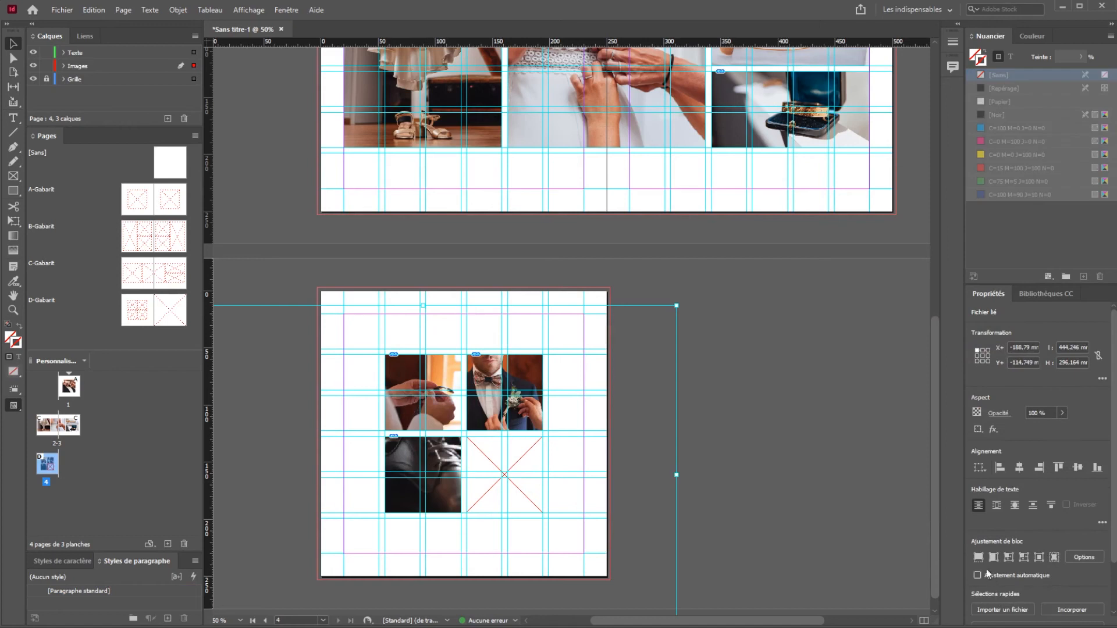
Place the photo _MG_0846 in page 4's lower-right frame, filling it proportionally with the photo shifted slightly right.
key("ctrl+d")
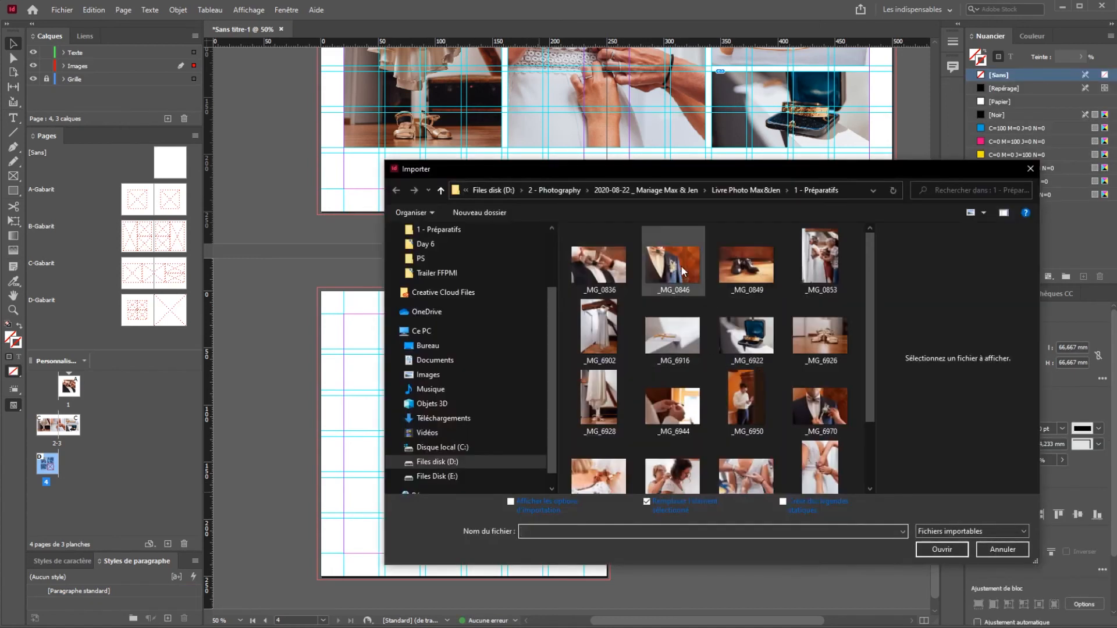
left_click(682, 266)
left_click(942, 549)
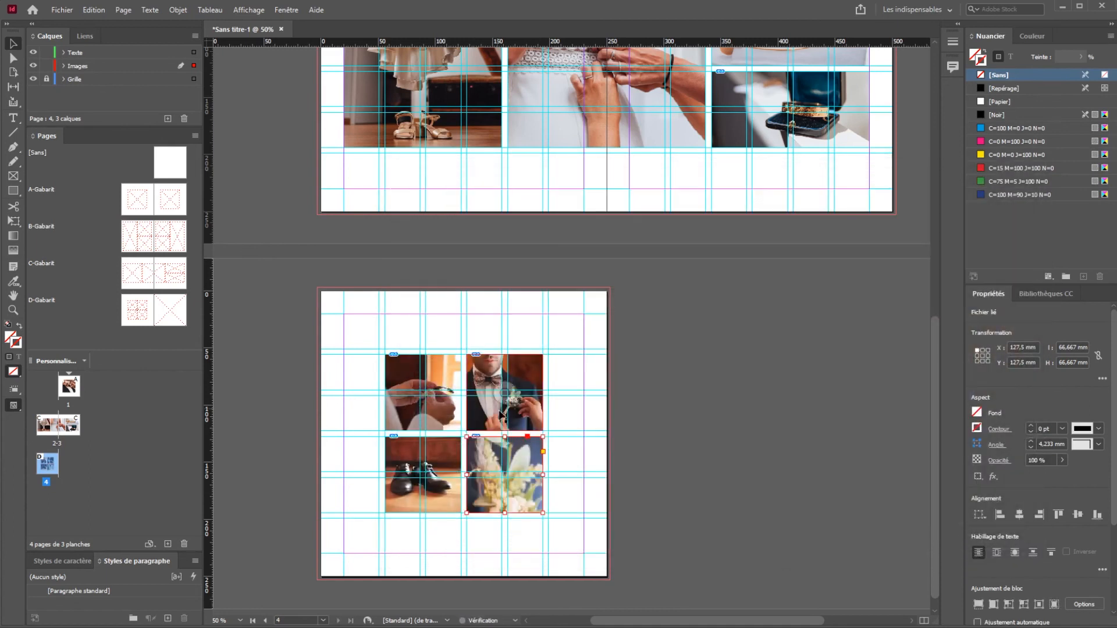
left_click(978, 604)
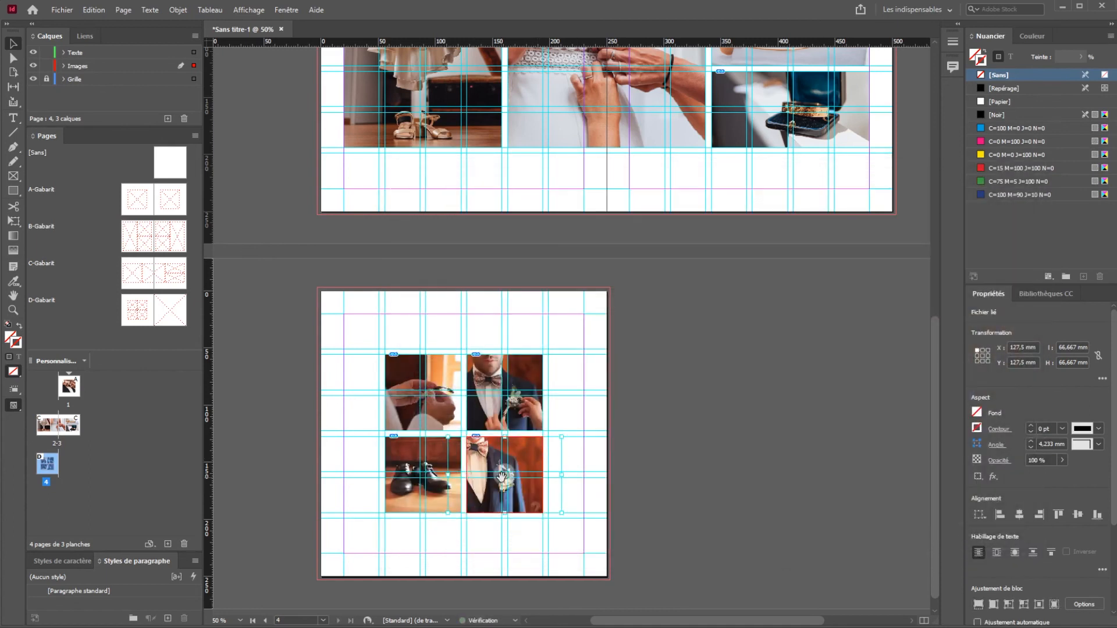
left_click(627, 431)
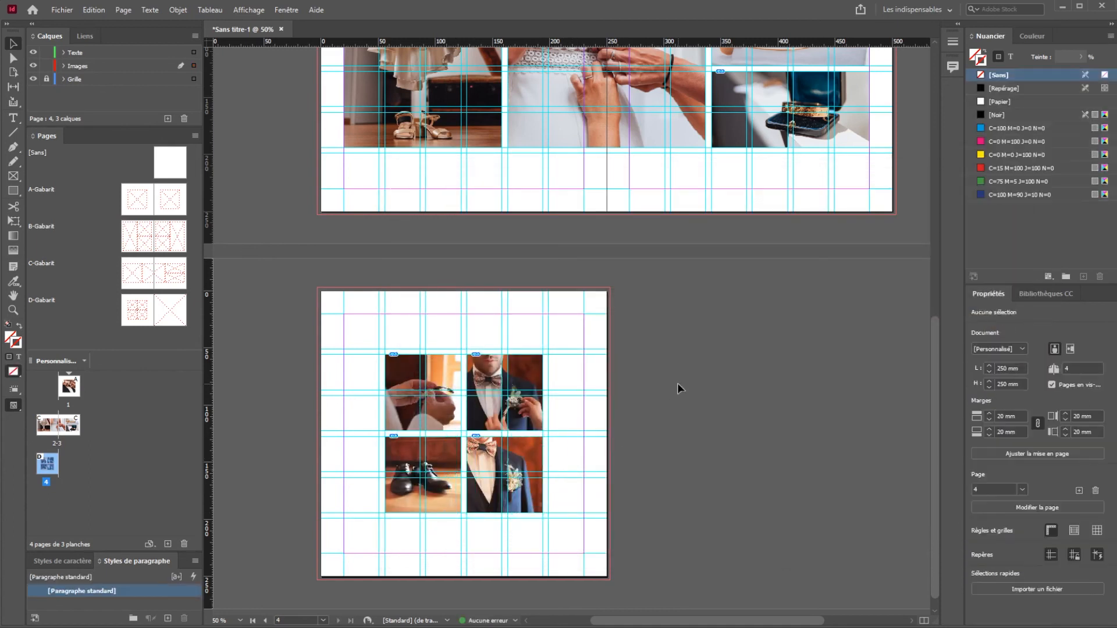
Show the photo book in presentation mode and page through its spreads to check the layout.
key("shift+w")
key("Left")
key("Left")
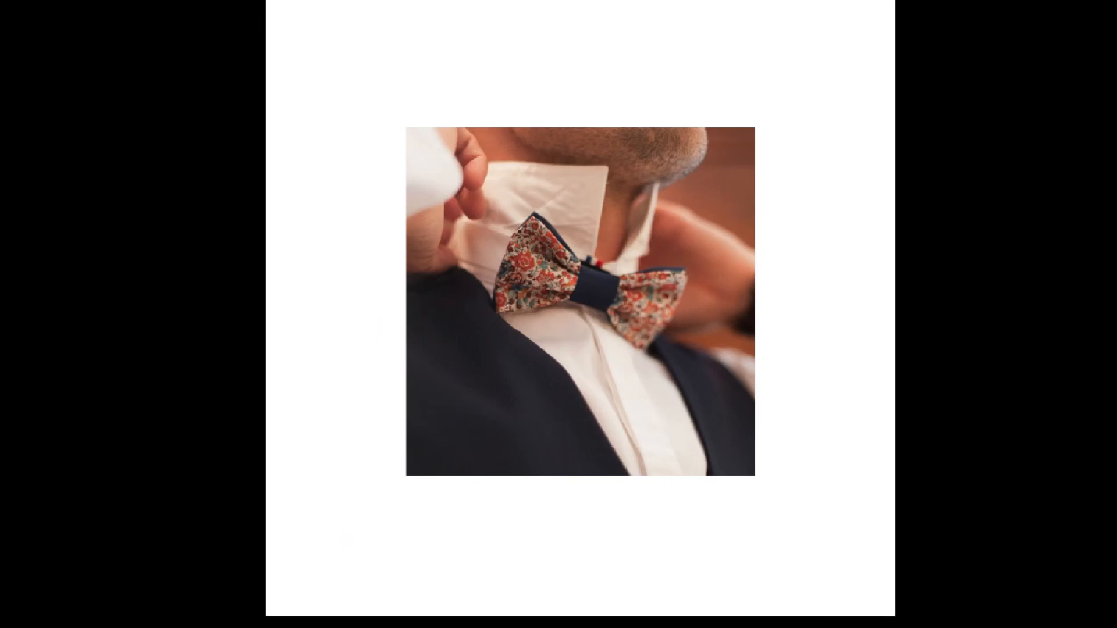
key("Right")
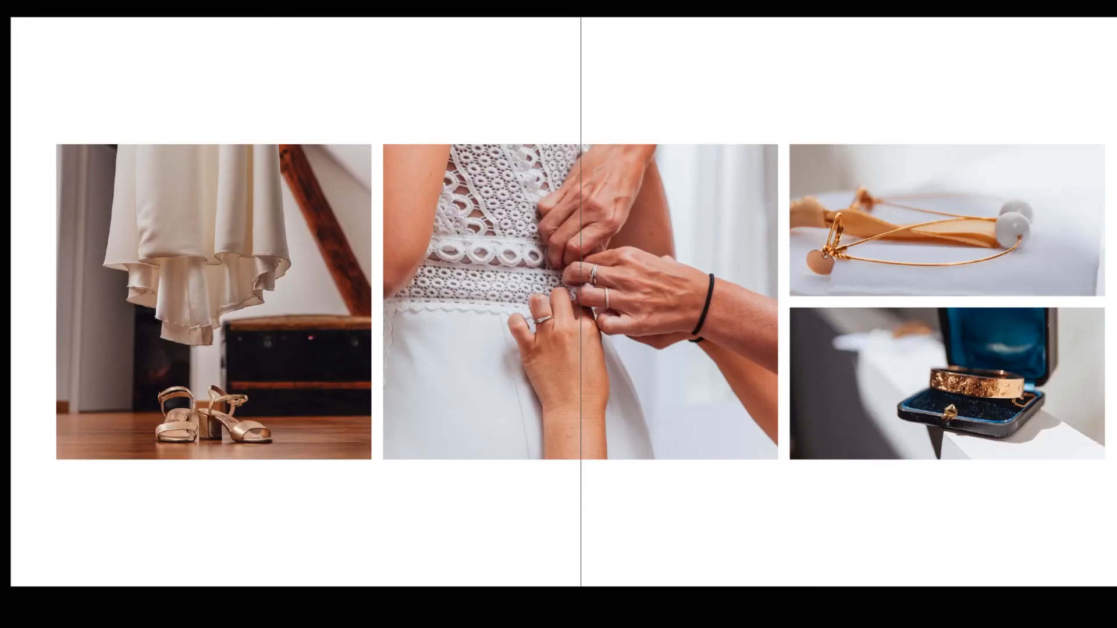
Leave presentation mode and add two new pages, 5 and 6, after page 4.
key("Right")
key("Escape")
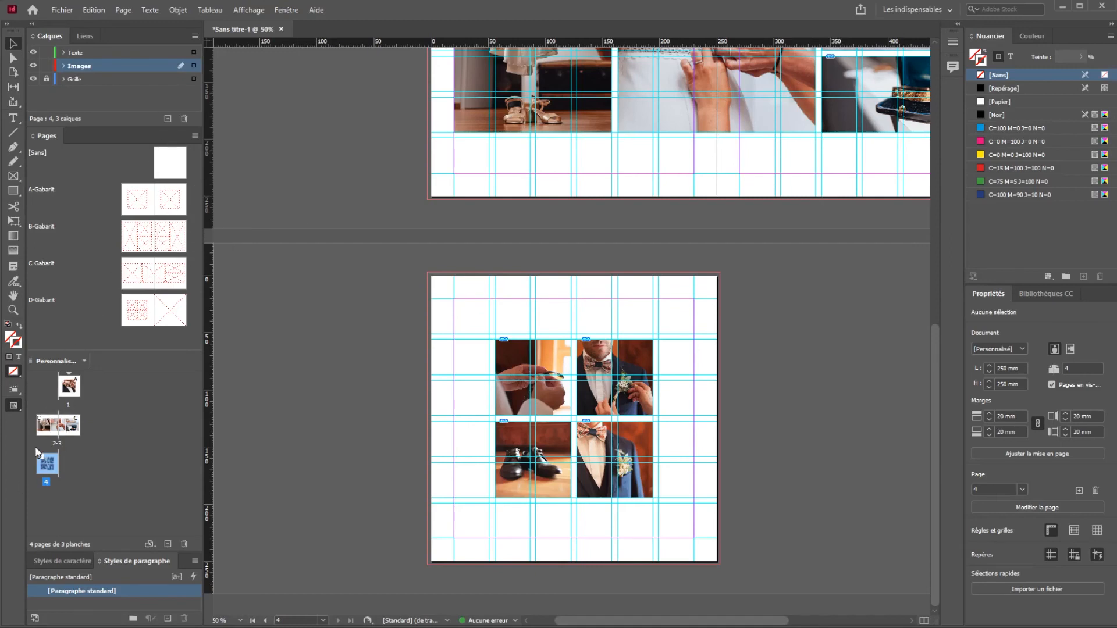
left_click(107, 437)
left_click(167, 544)
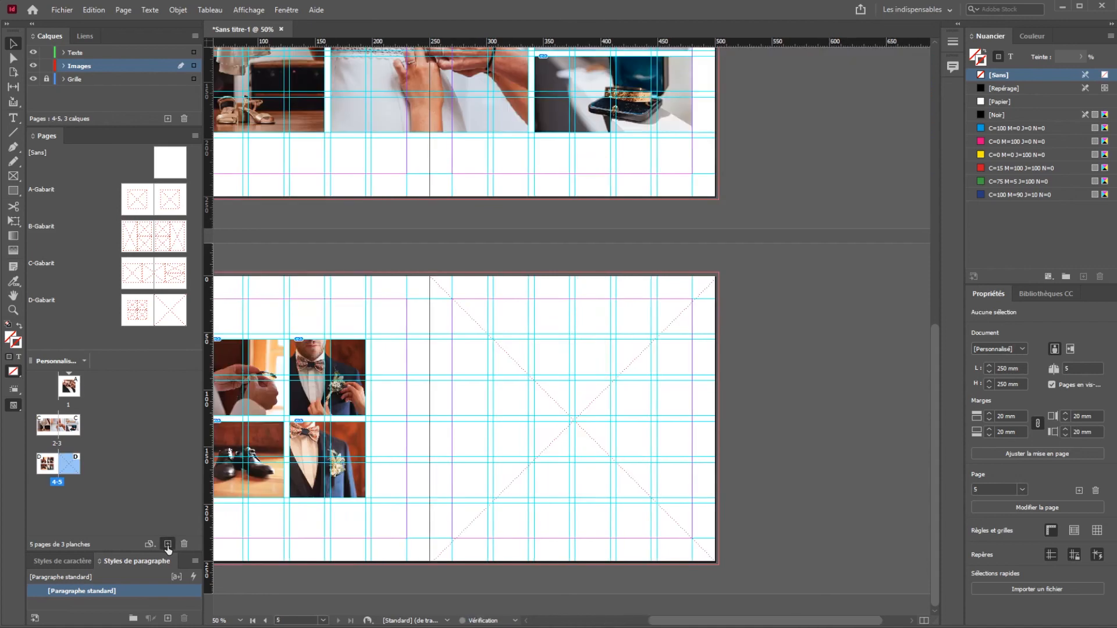
left_click(168, 544)
Apply the left-hand A-Gabarit master page to page 6 and release the master image frames on pages 5 and 6 for editing.
left_click(179, 314)
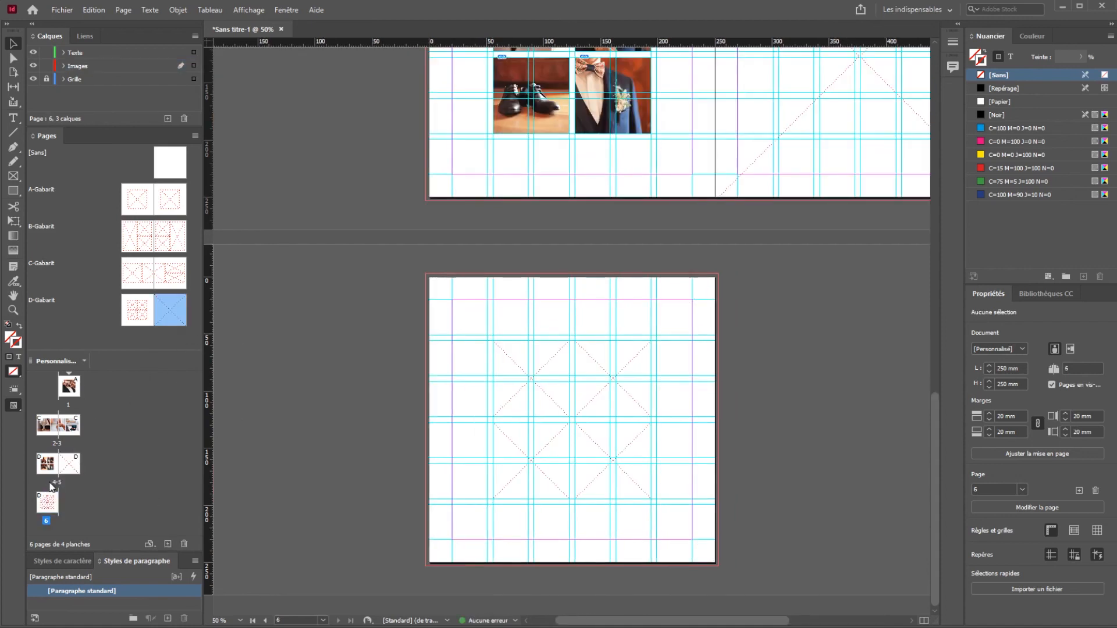
left_click_drag(141, 202, 48, 503)
key("shift+Page_Up")
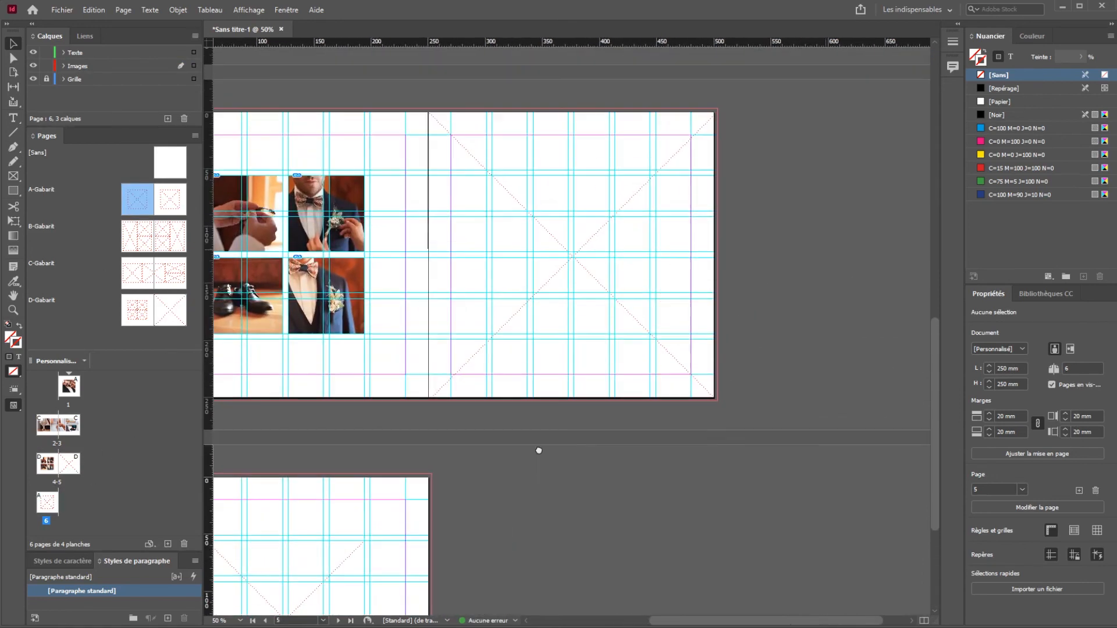
left_click(592, 235, "ctrl+shift")
left_click(341, 564, "ctrl+shift")
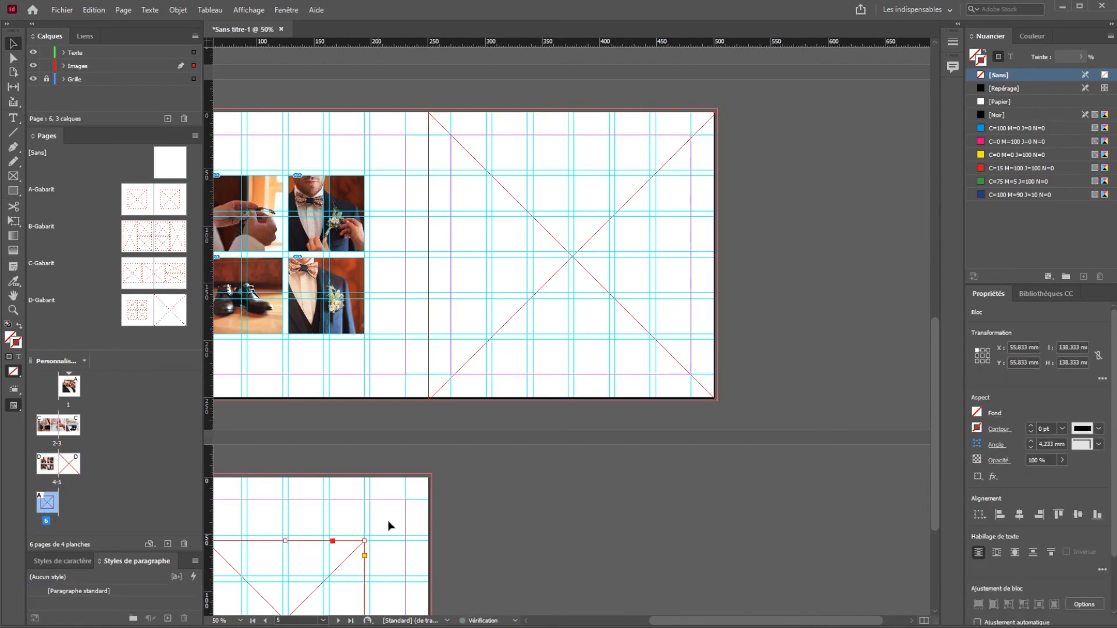
Place the photo _MG_6902 in page 5's full-page frame and shift it upward within the frame to show the dress hem and floor.
left_click(601, 237)
key("ctrl+d")
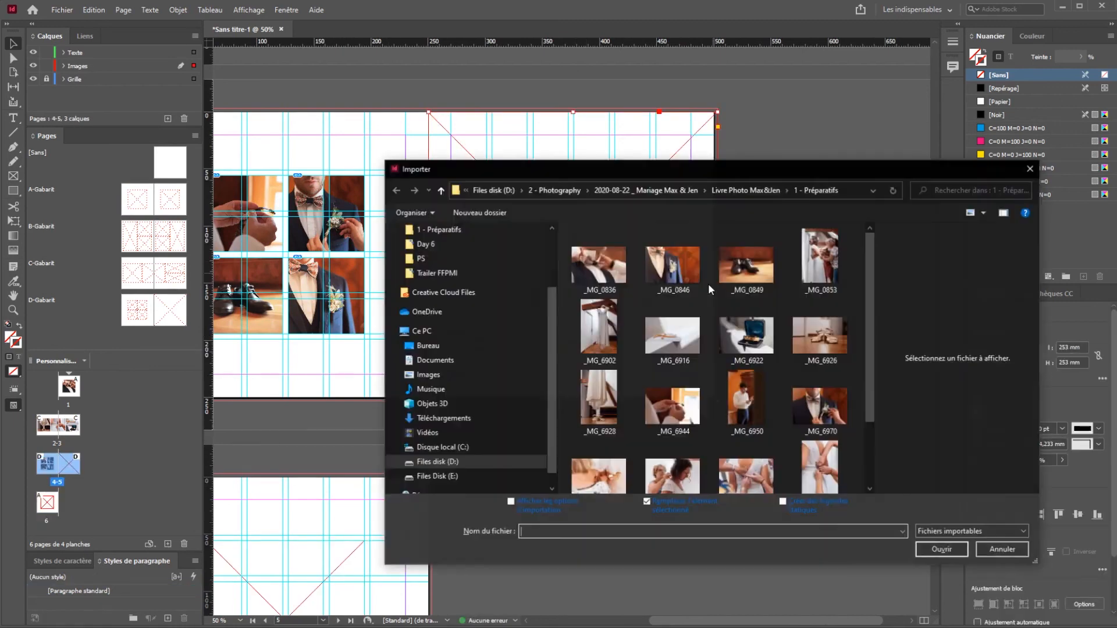
left_click(600, 331)
left_click(941, 550)
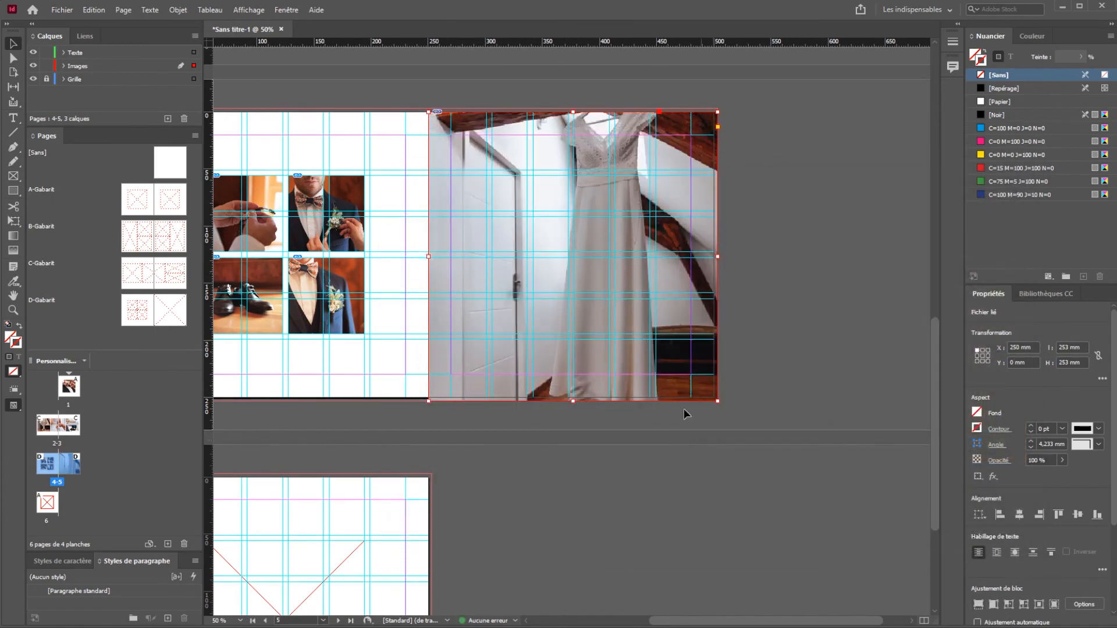
left_click_drag(573, 256, 579, 186)
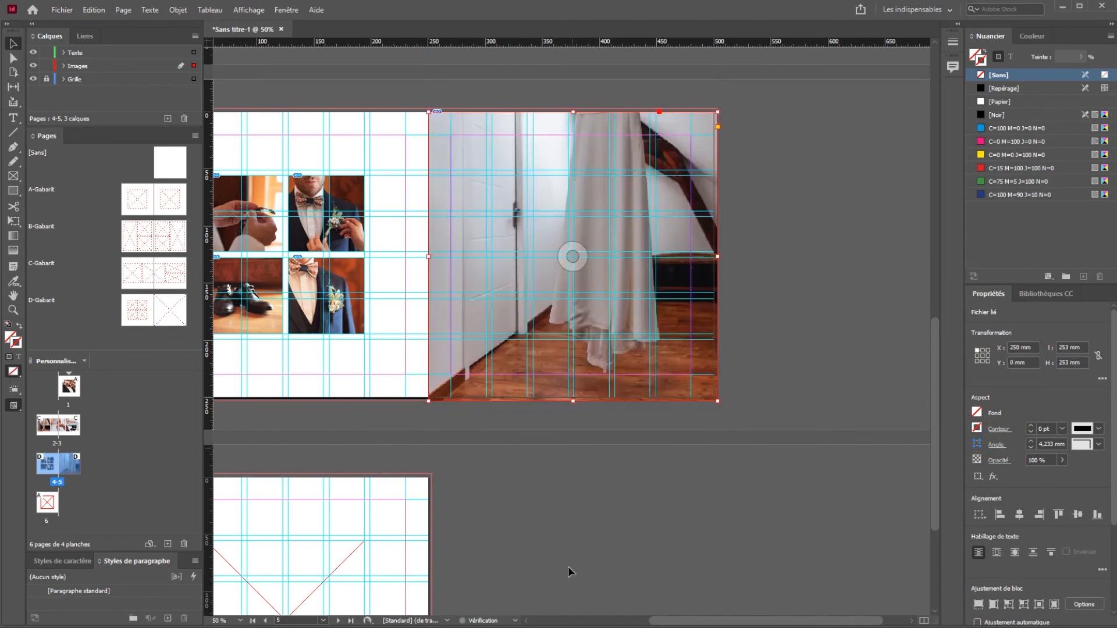
Place the photo _MG_7000 in page 6's square frame and enlarge the photo slightly within the frame.
scroll(569, 567, "down", 3)
scroll(618, 354, "left", 2)
left_click(443, 456)
key("ctrl+d")
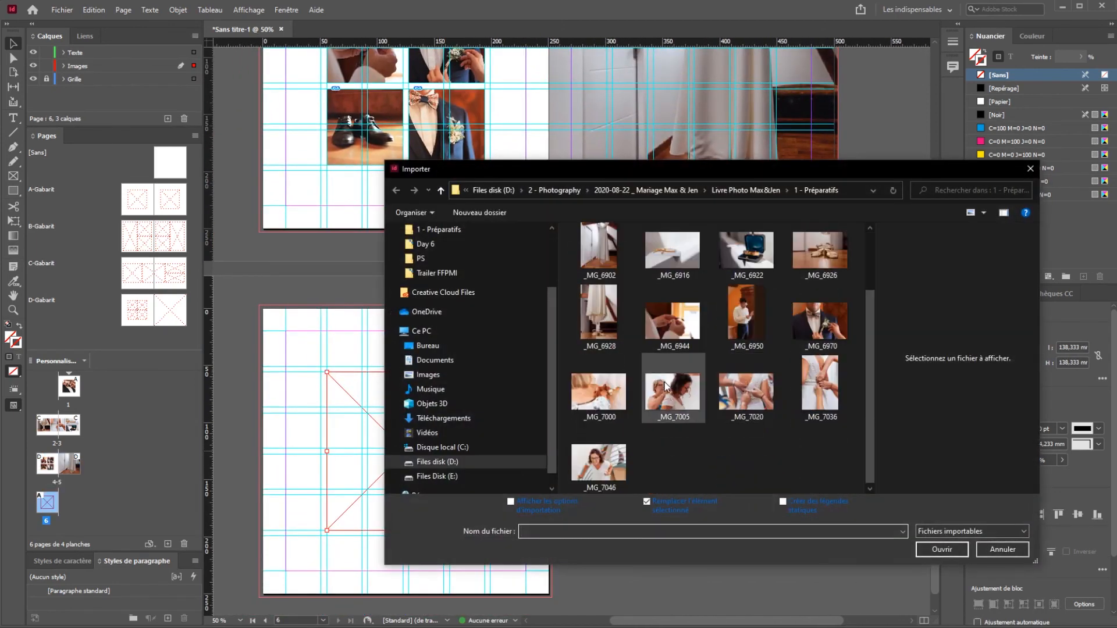
double_click(599, 391)
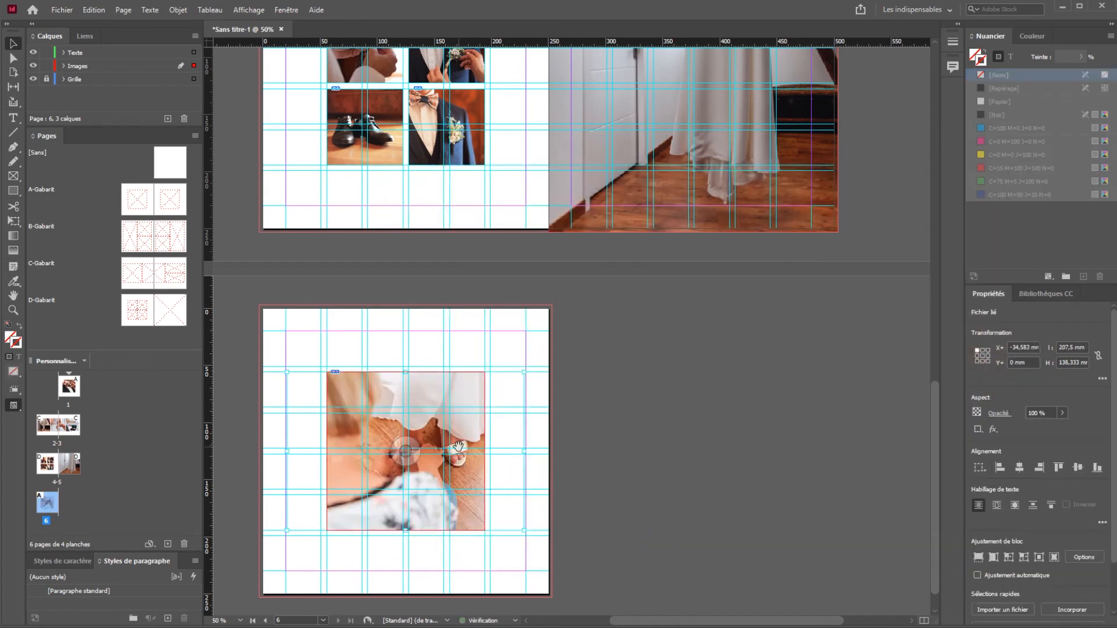
left_click_drag(525, 371, 550, 354)
left_click(726, 366)
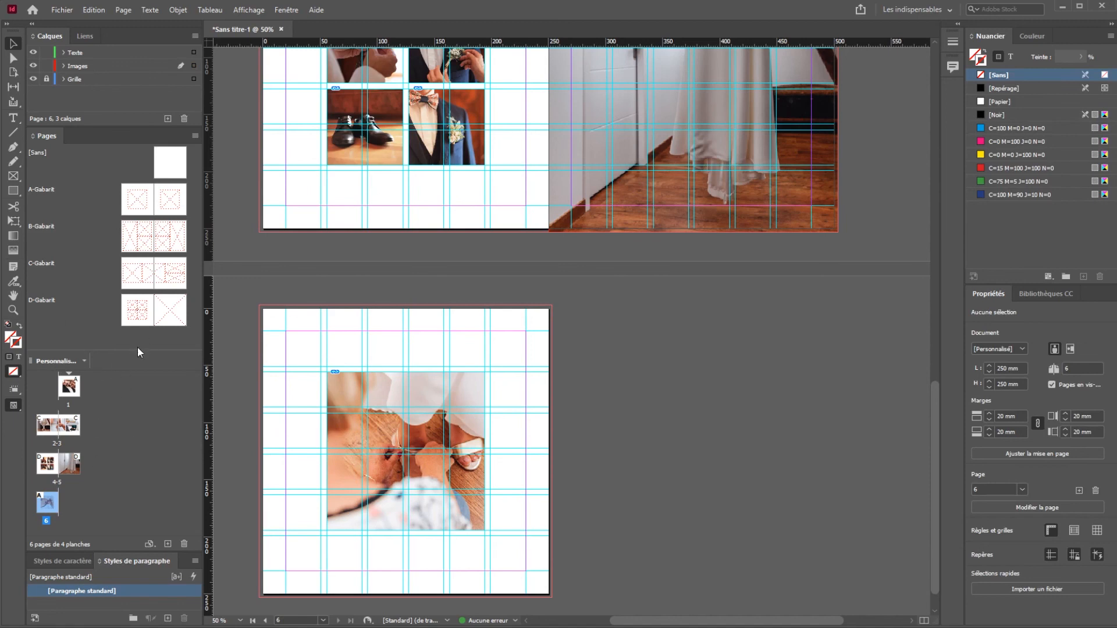
Hide the guides and frame edges with preview mode and look over all the spreads of the photo book.
left_click_drag(582, 282, 638, 363)
scroll(691, 350, "down", 1)
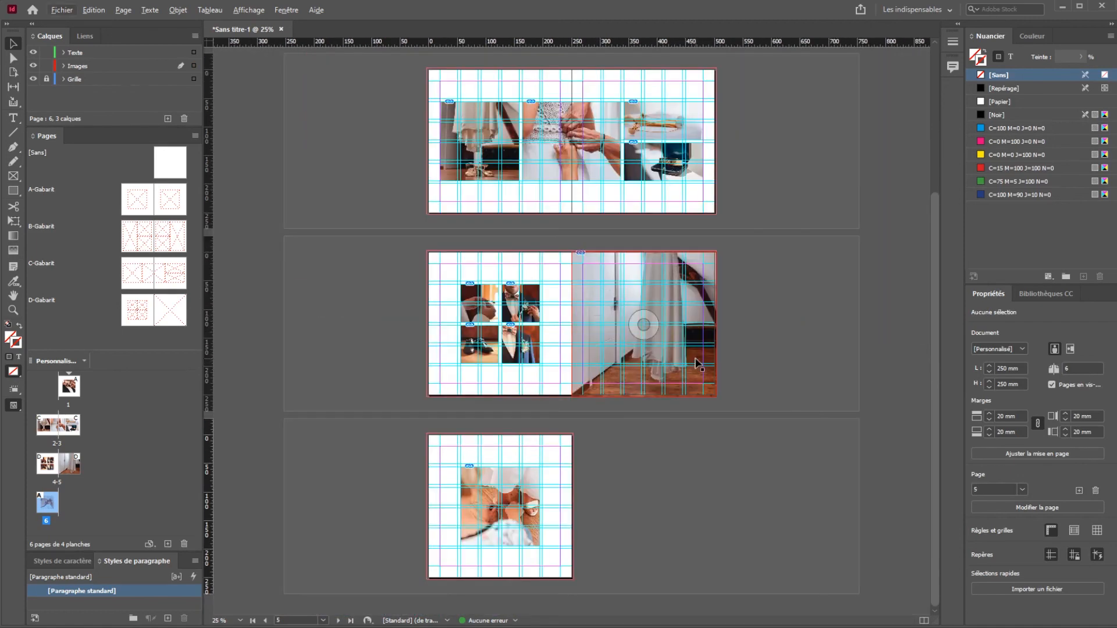
left_click(787, 310)
left_click_drag(765, 200, 763, 297)
key("w")
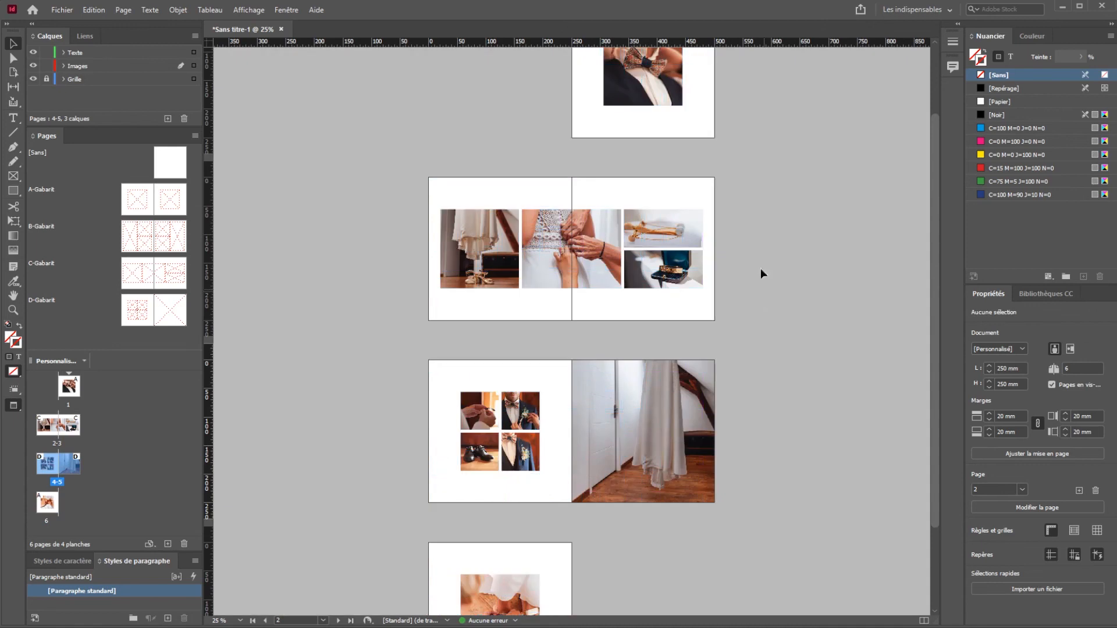
left_click_drag(828, 141, 814, 208)
left_click_drag(812, 415, 817, 333)
scroll(791, 367, "down", 3)
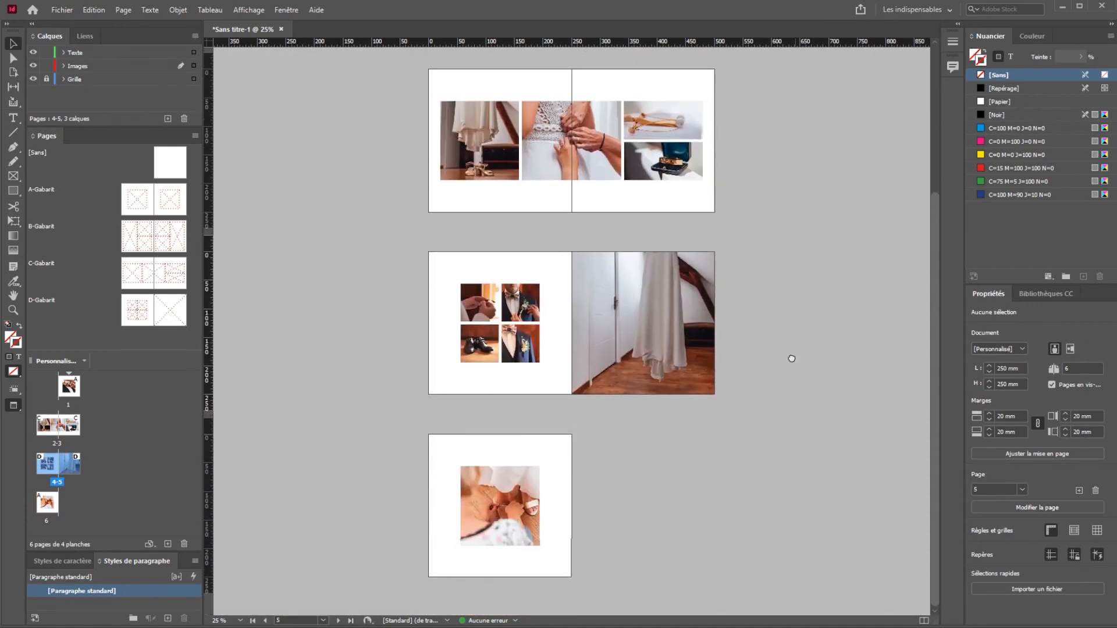